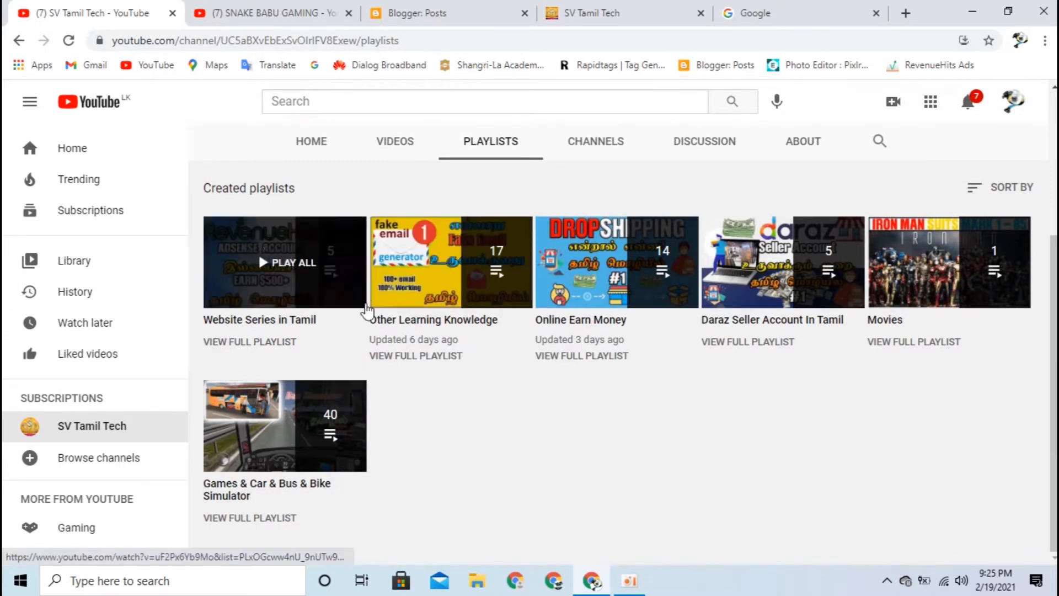
# View the SV Tamil Tech channel's uploaded videos and browse the SV Tamil Tech blog's home page down to its footer
pyautogui.click(386, 147)
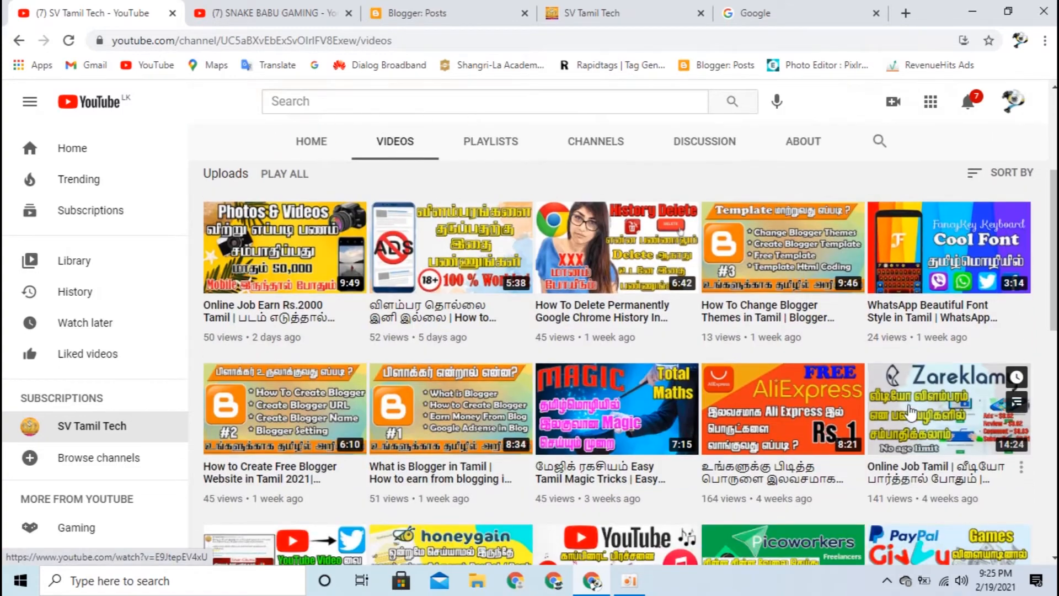
pyautogui.click(607, 13)
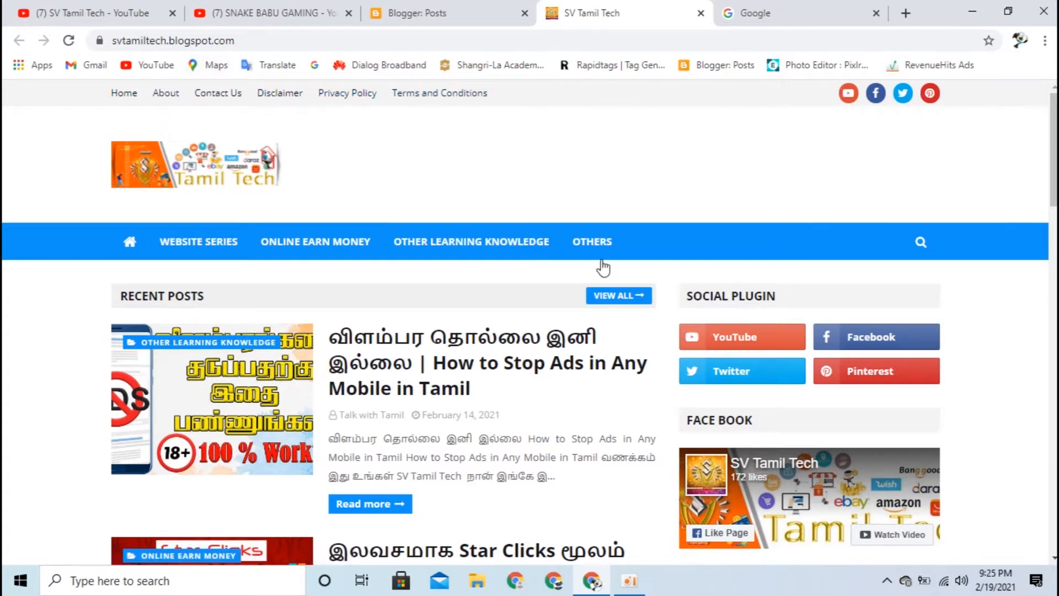
pyautogui.scroll(-3, 821, 323)
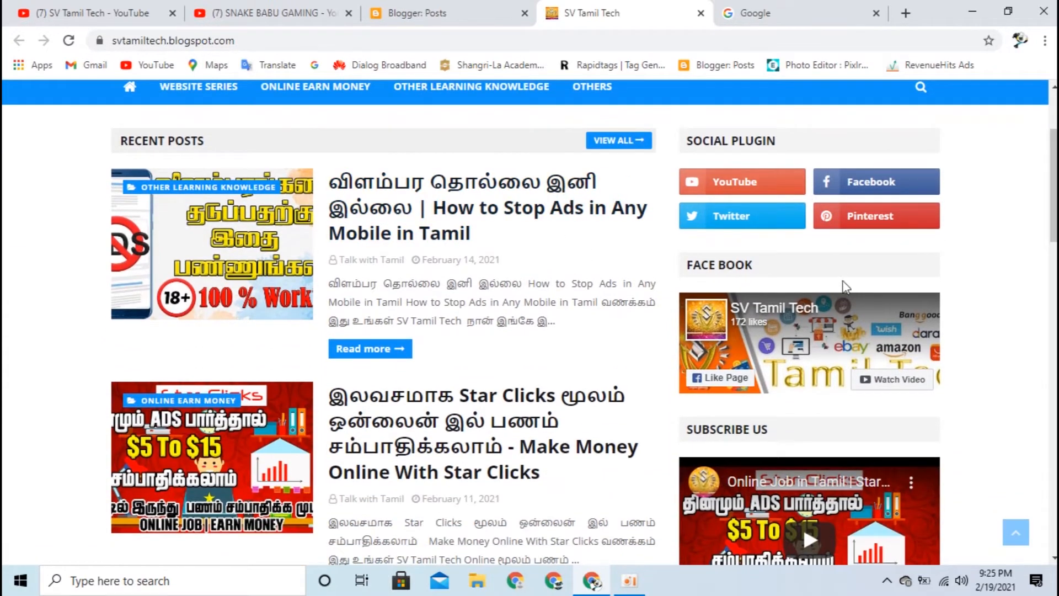
pyautogui.scroll(-3, 849, 323)
pyautogui.scroll(-7, 915, 251)
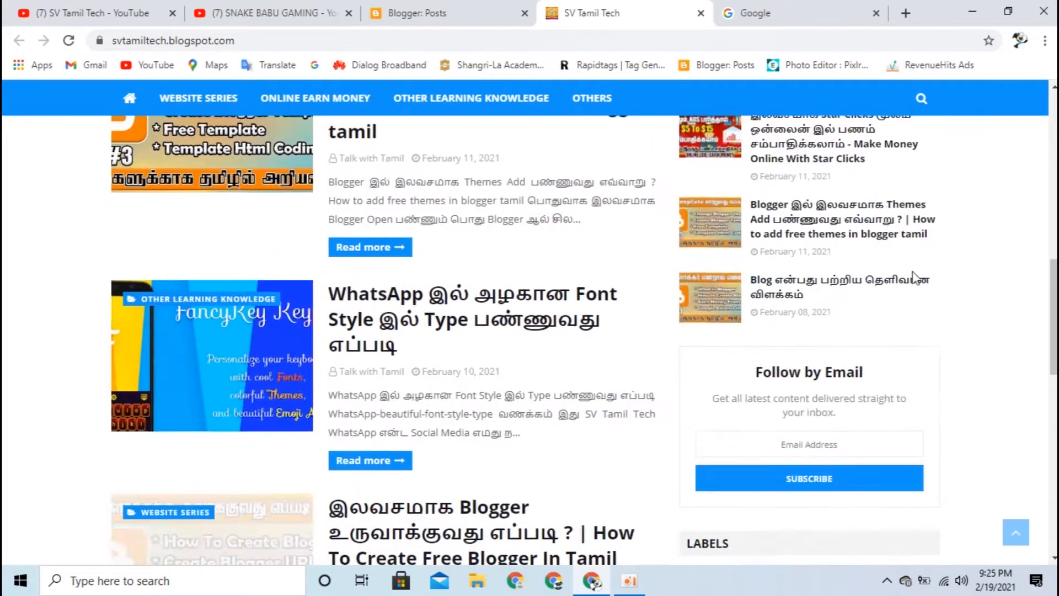
pyautogui.scroll(-10, 901, 331)
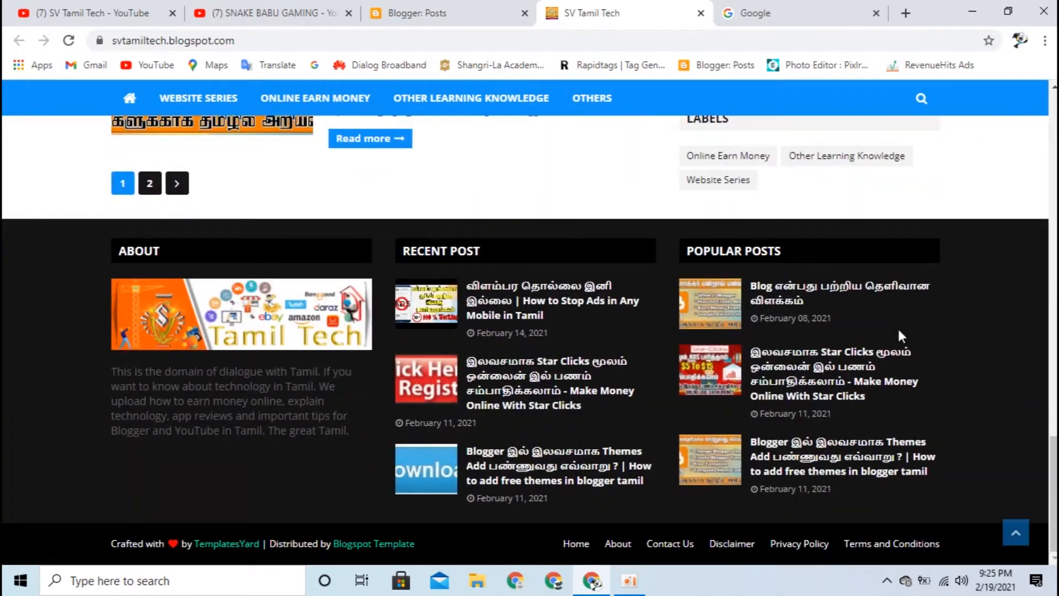
pyautogui.scroll(1, 4, 272)
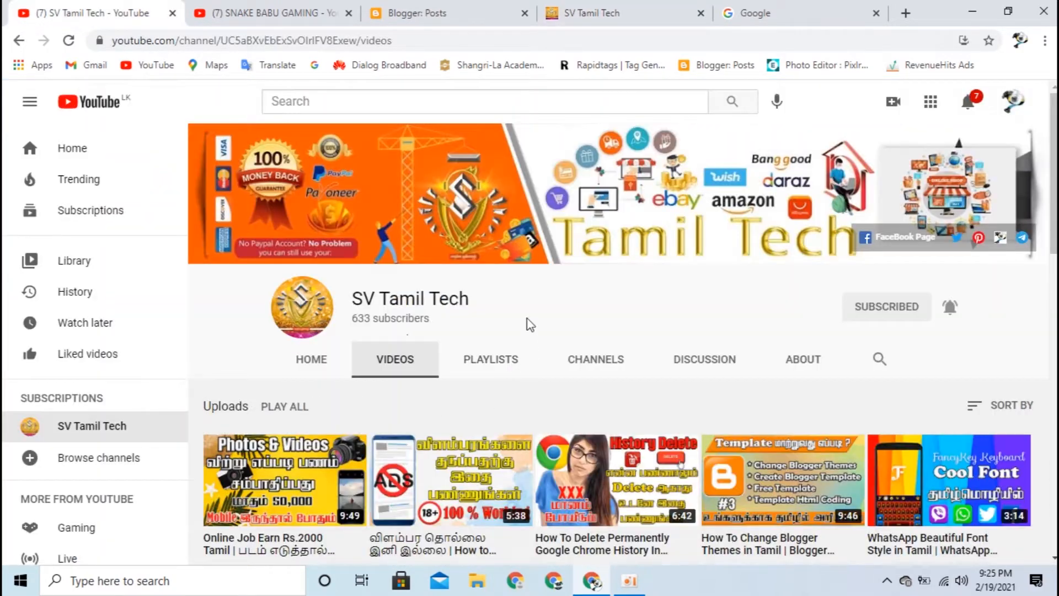
# Highlight the SV Tamil Tech channel's subscriber count and show its notification options without changing them
pyautogui.moveTo(526, 305); pyautogui.dragTo(351, 300)
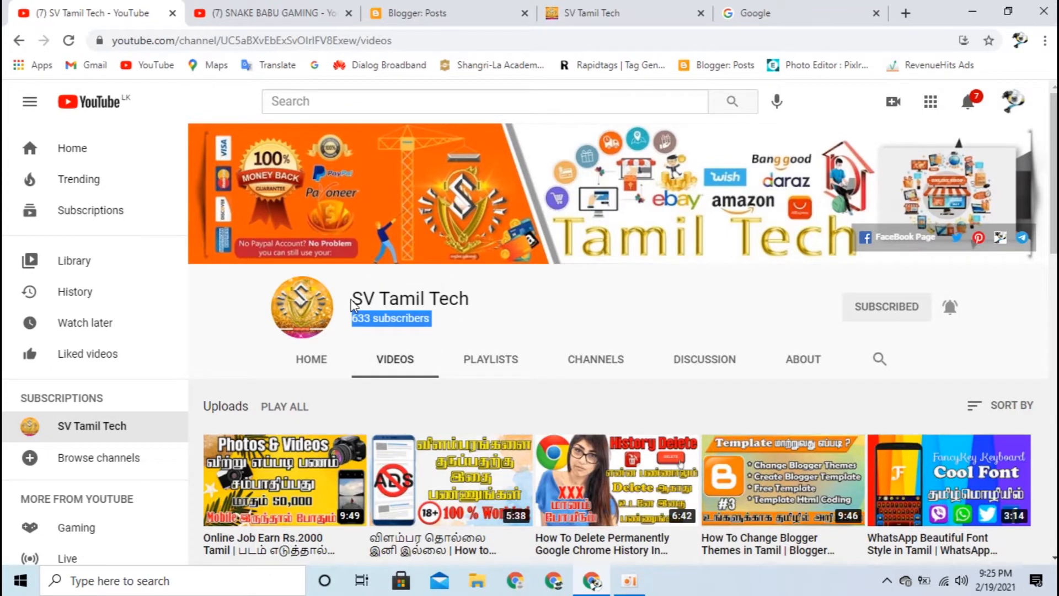
pyautogui.click(493, 318)
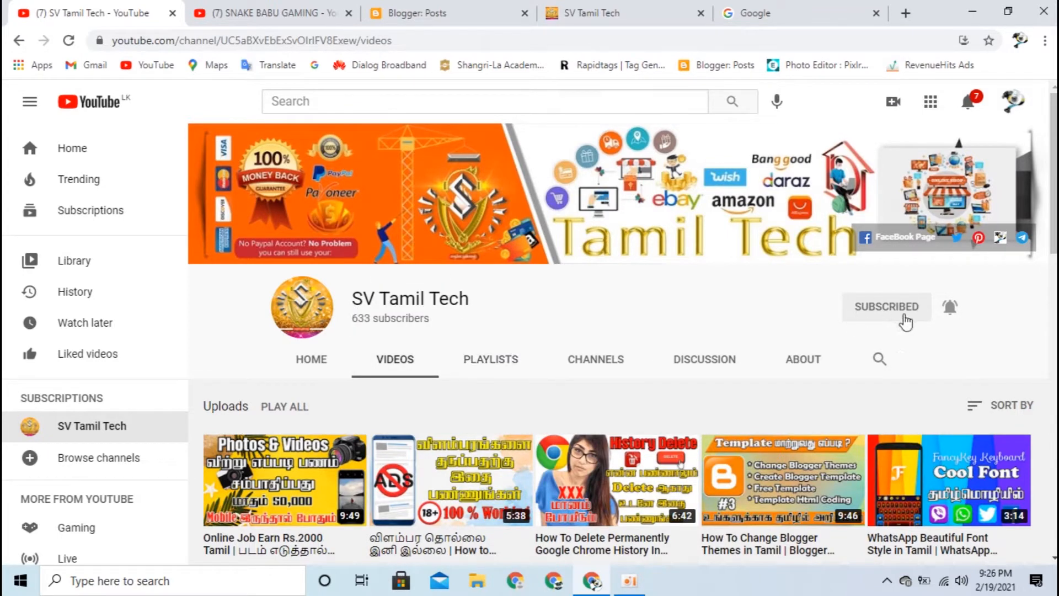
pyautogui.click(951, 312)
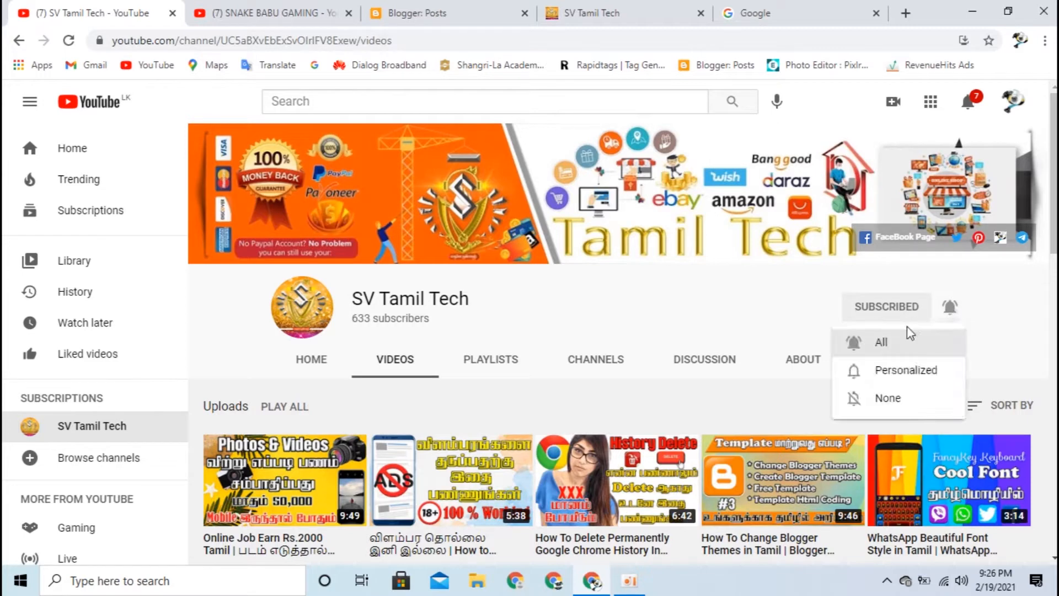
pyautogui.click(680, 311)
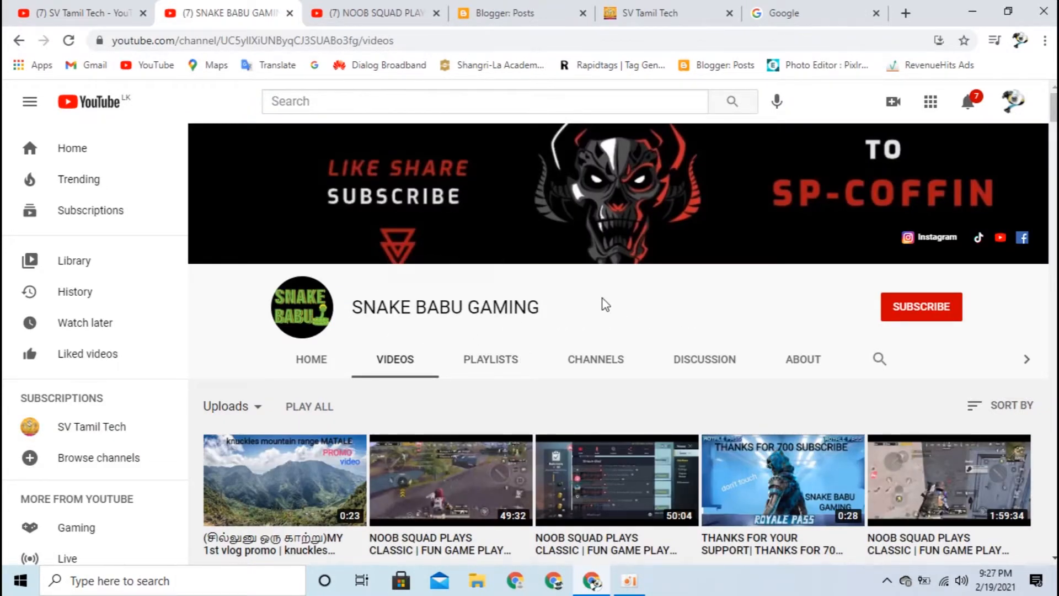
# Look through the SNAKE BABU GAMING channel's uploaded videos and highlight the channel name
pyautogui.moveTo(600, 307); pyautogui.dragTo(409, 300)
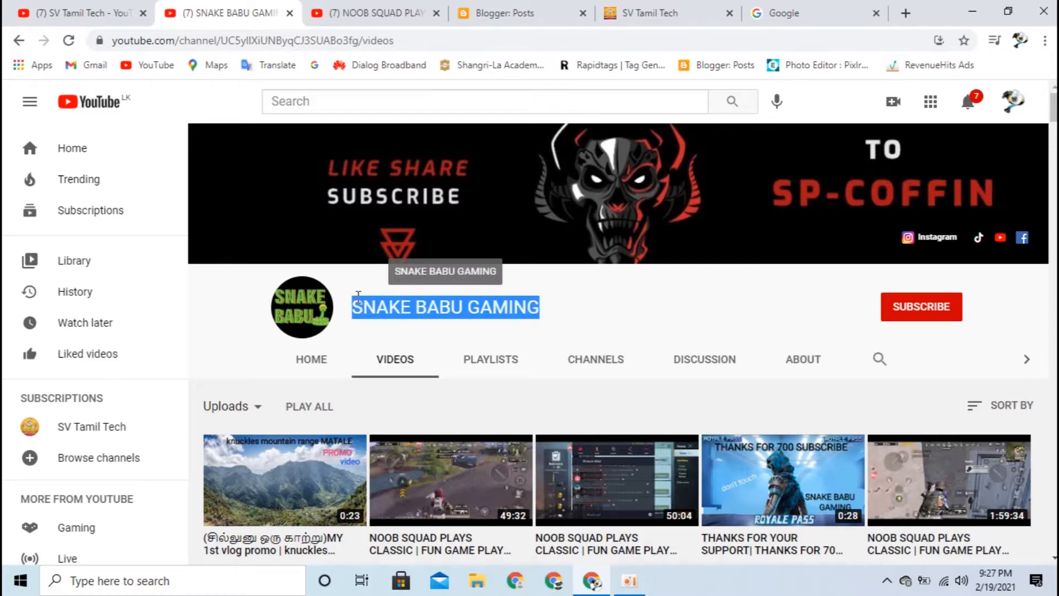
pyautogui.click(617, 308)
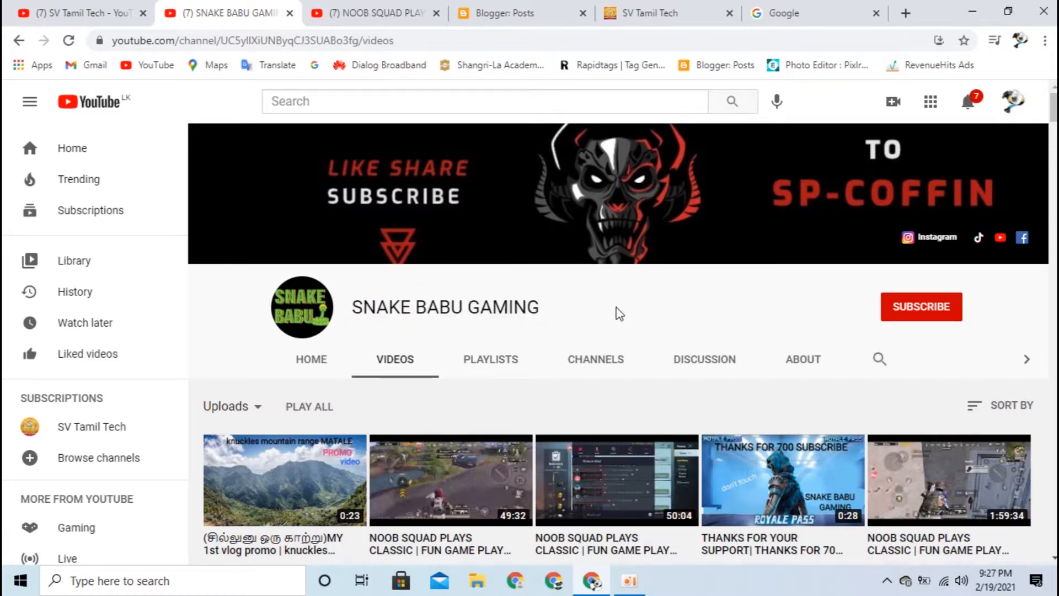
pyautogui.scroll(-4, 620, 313)
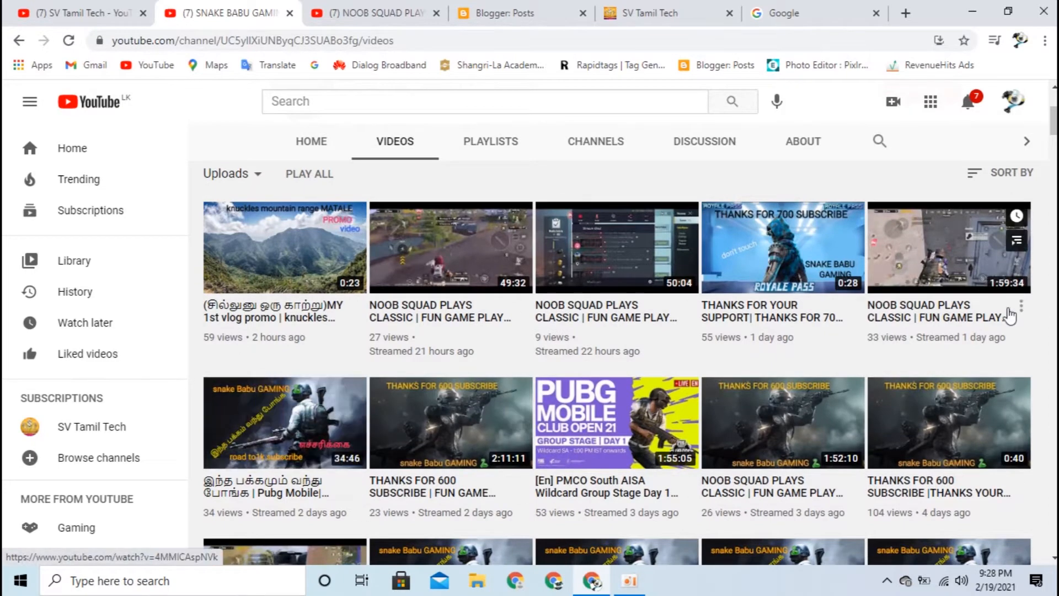
pyautogui.scroll(-1, 1010, 414)
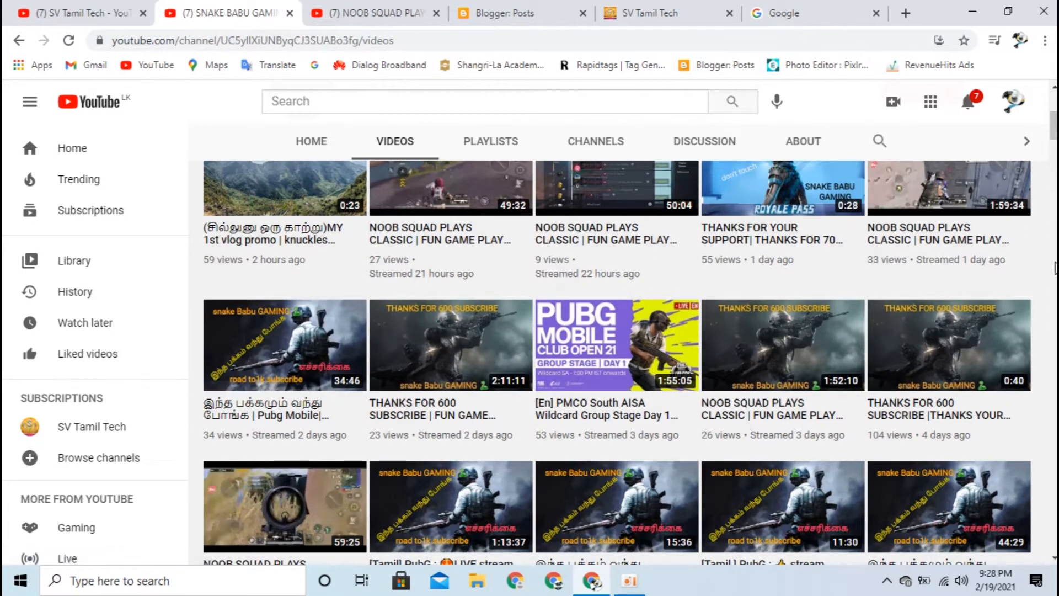
pyautogui.scroll(-7, 1056, 281)
pyautogui.scroll(-10, 1056, 281)
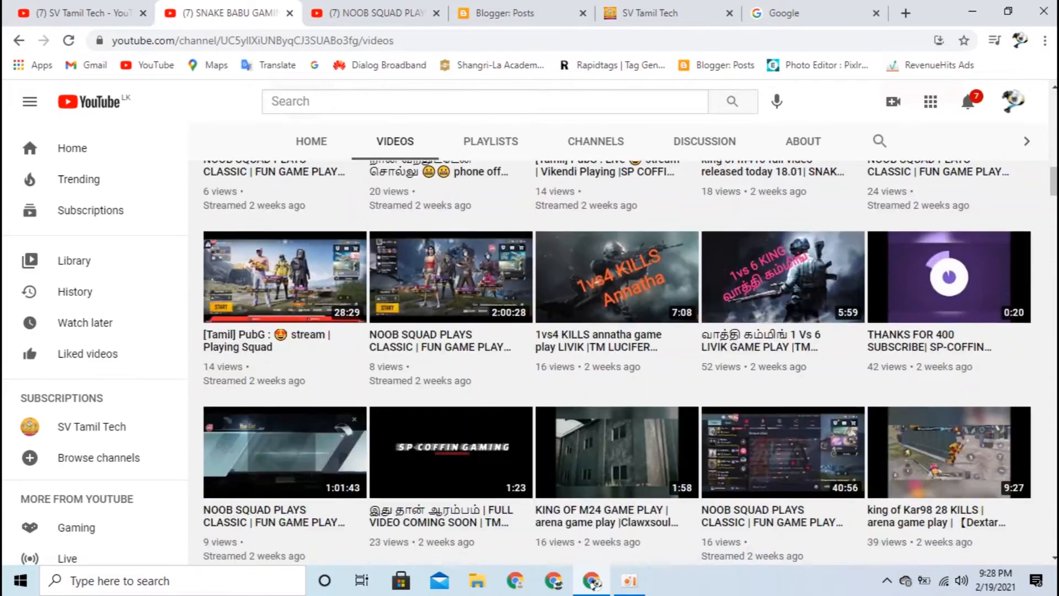
pyautogui.scroll(-10, 616, 364)
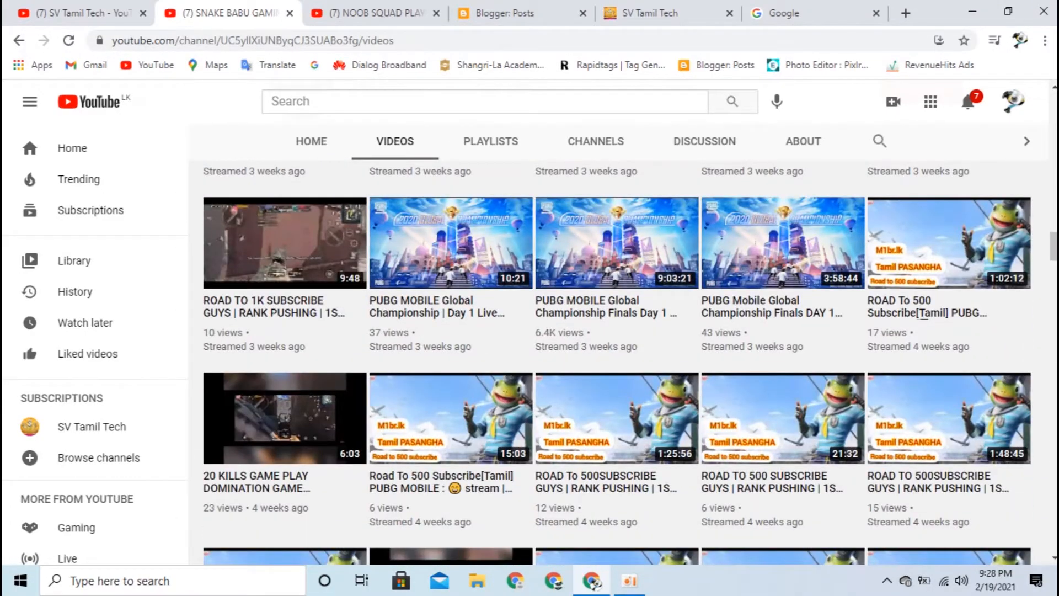
pyautogui.scroll(8, 616, 364)
pyautogui.scroll(-5, 616, 364)
pyautogui.scroll(6, 996, 378)
pyautogui.scroll(15, 995, 378)
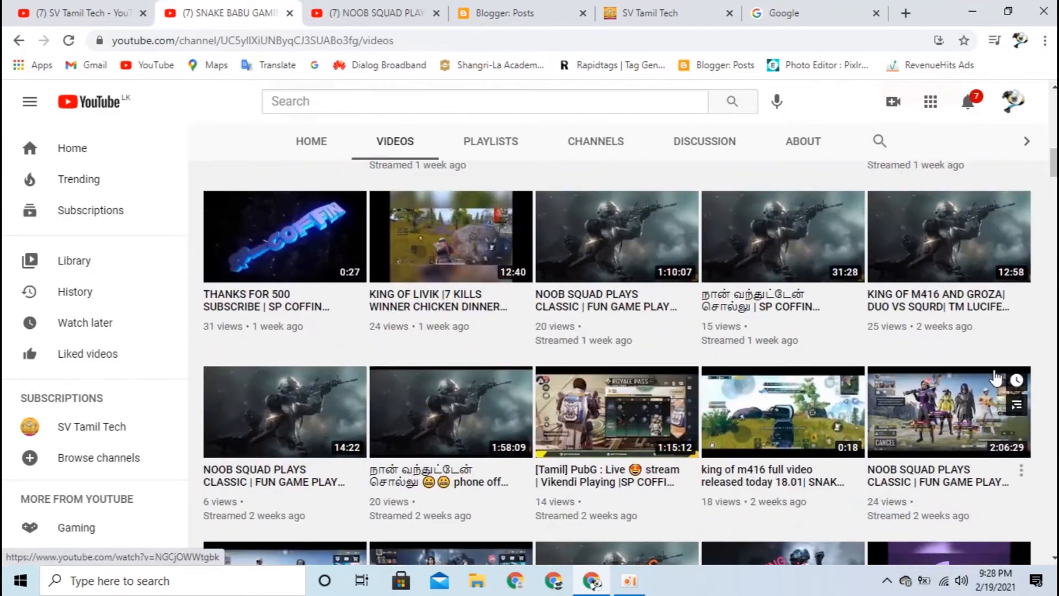
pyautogui.scroll(3, 996, 378)
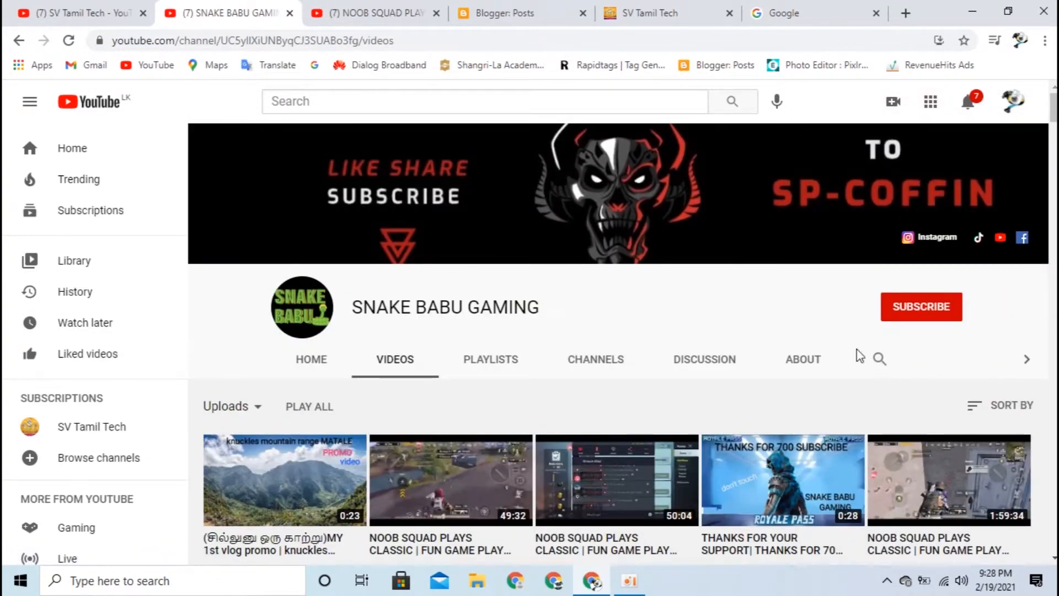
pyautogui.moveTo(643, 324); pyautogui.dragTo(458, 324)
pyautogui.click(462, 326)
pyautogui.tripleClick(356, 307)
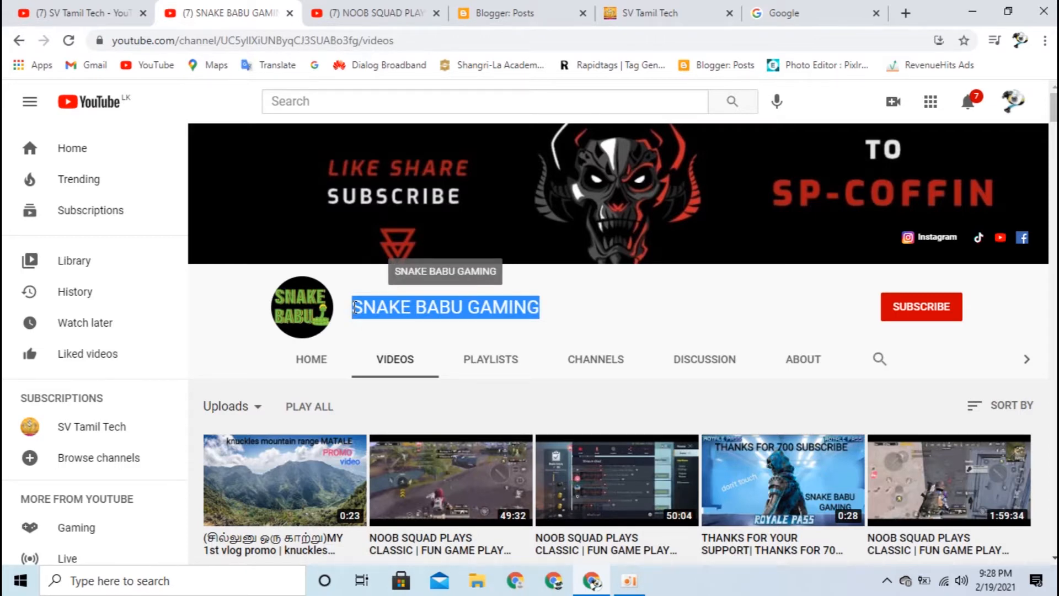
pyautogui.click(631, 332)
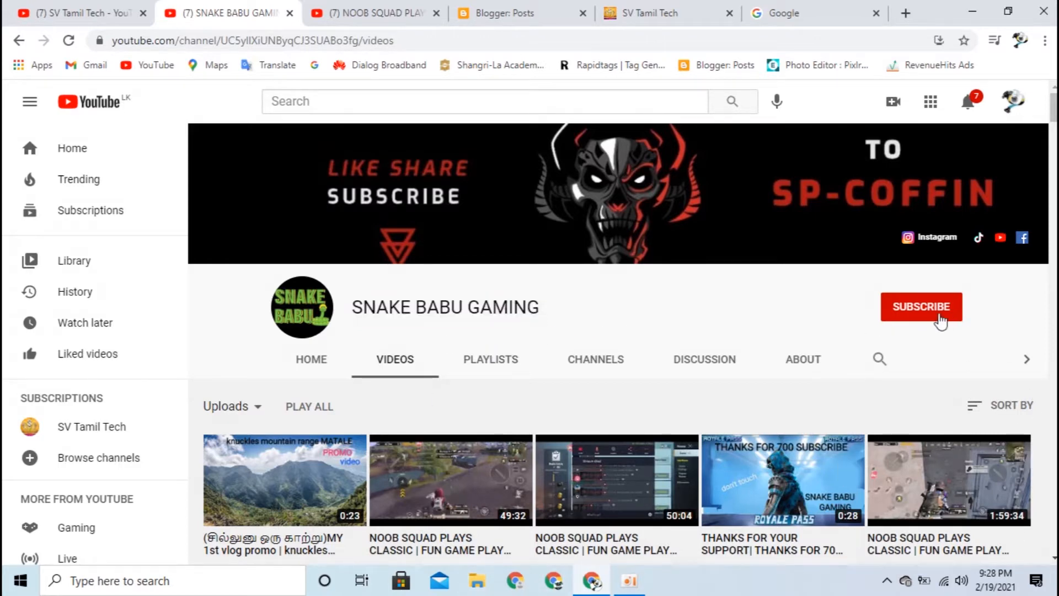
# Subscribe to the SNAKE BABU GAMING channel and set its notifications to All
pyautogui.click(940, 319)
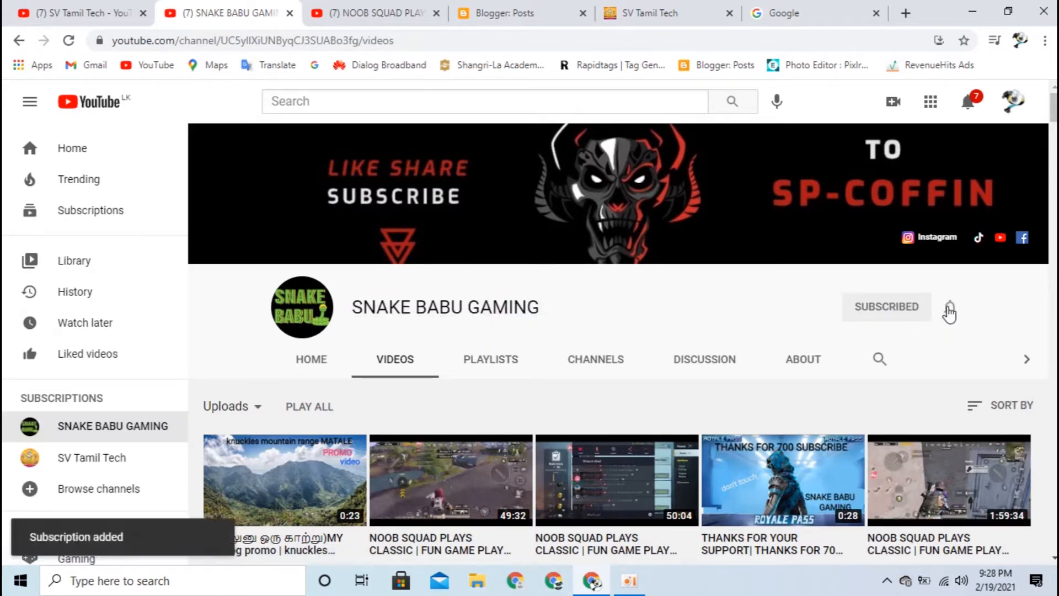
pyautogui.click(949, 313)
pyautogui.click(905, 343)
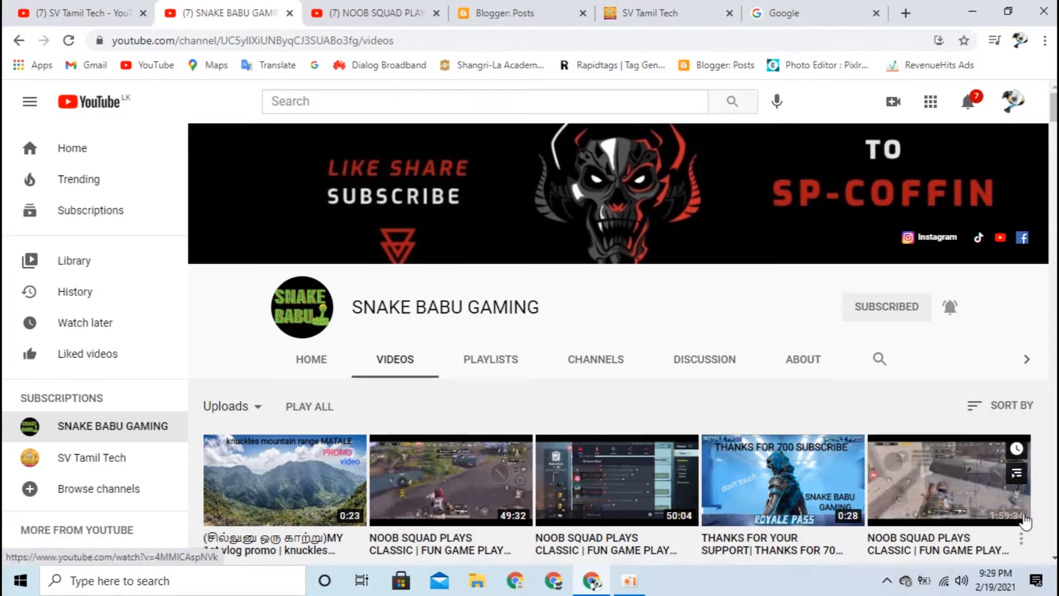
pyautogui.scroll(-3, 1032, 497)
pyautogui.scroll(3, 1027, 524)
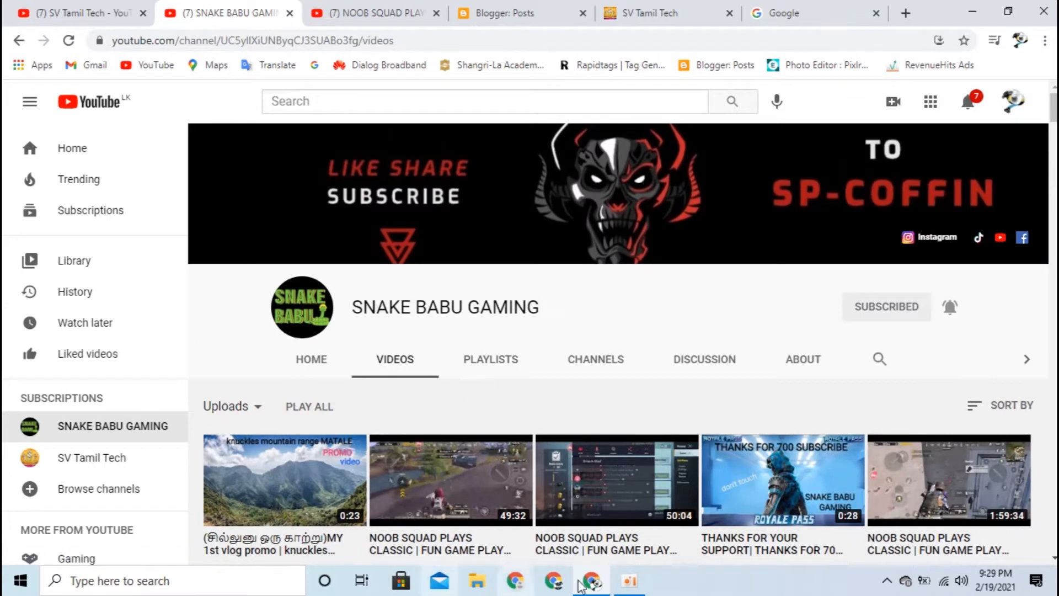
# Switch to Blogger and review the SV Tamil Tech blog's list of draft and published posts
pyautogui.click(654, 13)
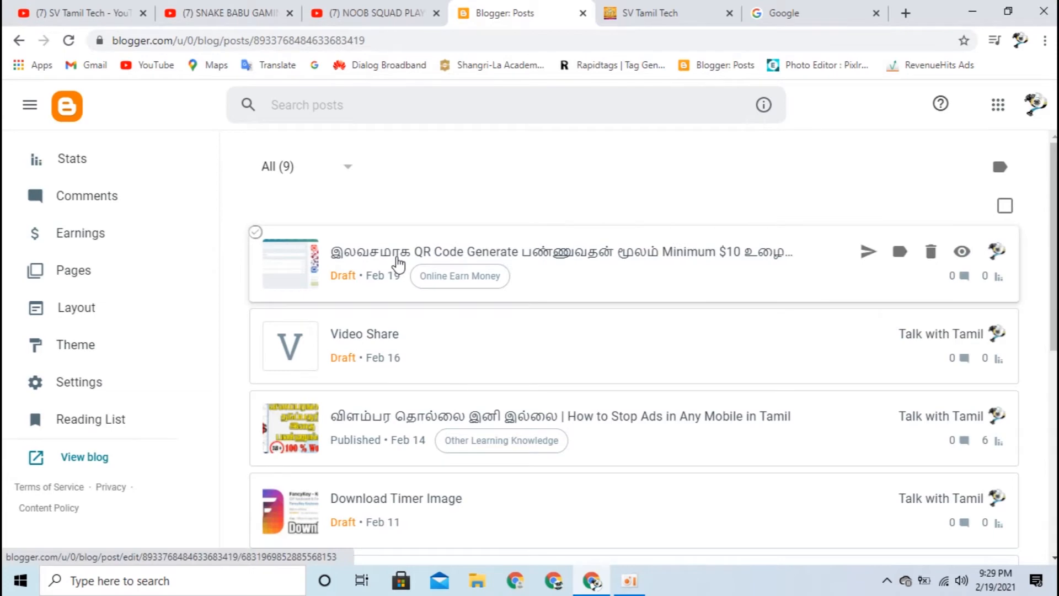
pyautogui.scroll(-5, 537, 284)
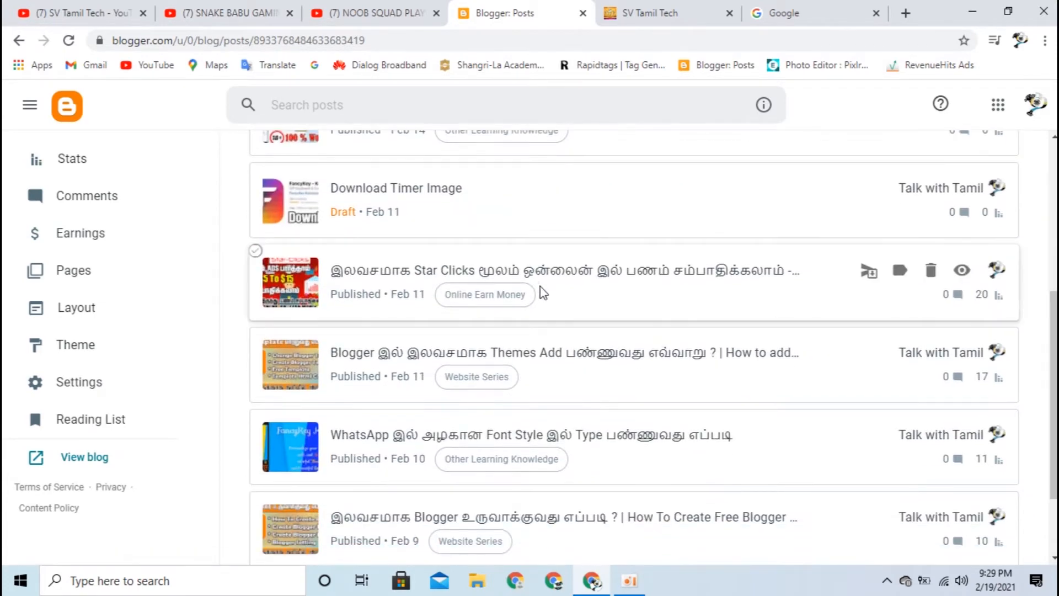
pyautogui.scroll(5, 222, 331)
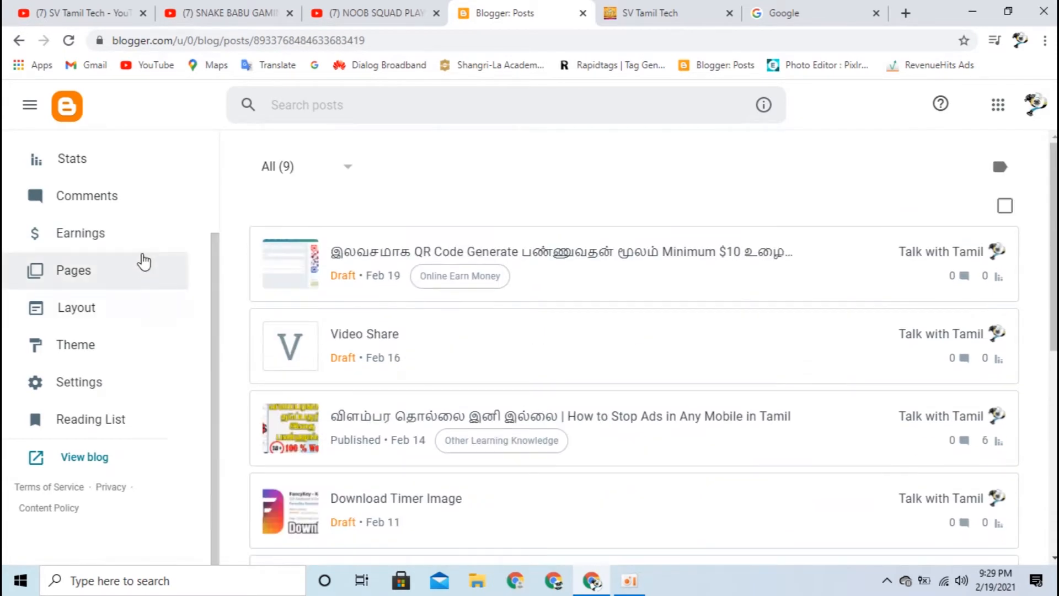
pyautogui.scroll(1, 118, 241)
pyautogui.scroll(3, 118, 241)
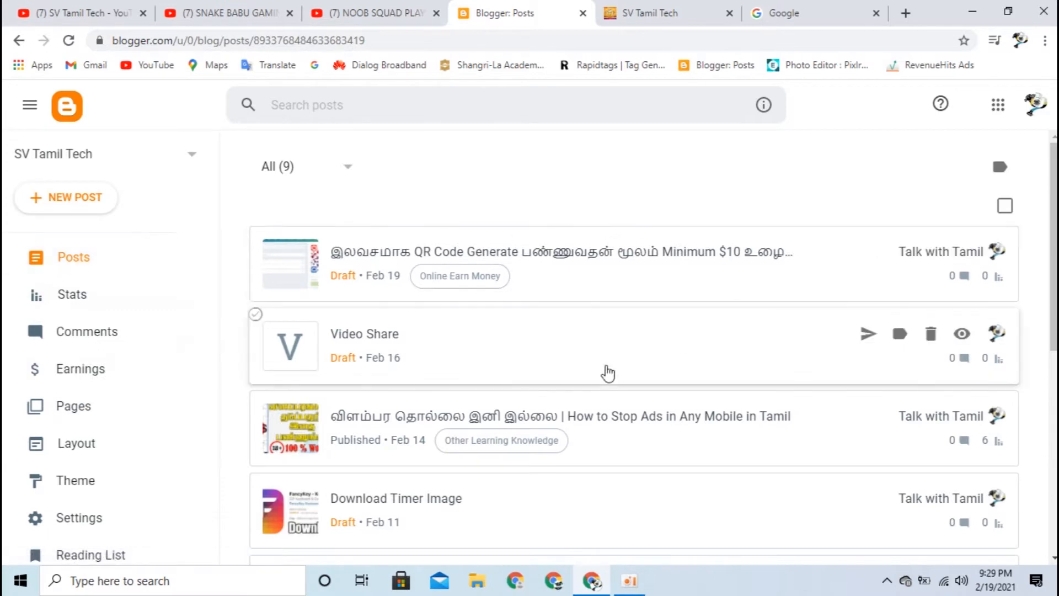
pyautogui.scroll(-6, 353, 368)
pyautogui.scroll(6, 354, 369)
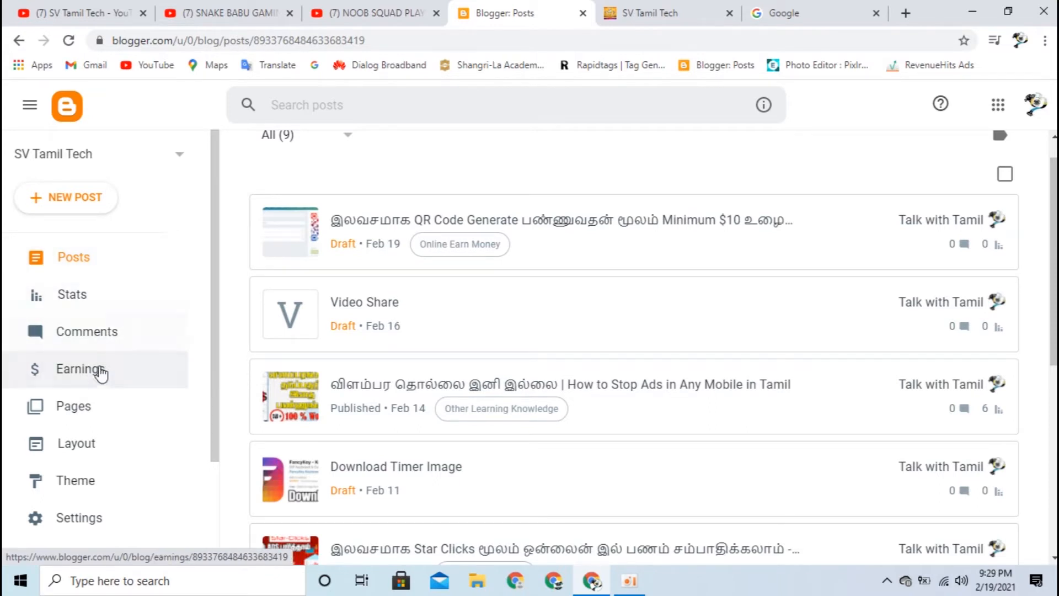
# Look over the blog's management sections from Posts through Settings and Reading List
pyautogui.scroll(-1, 96, 455)
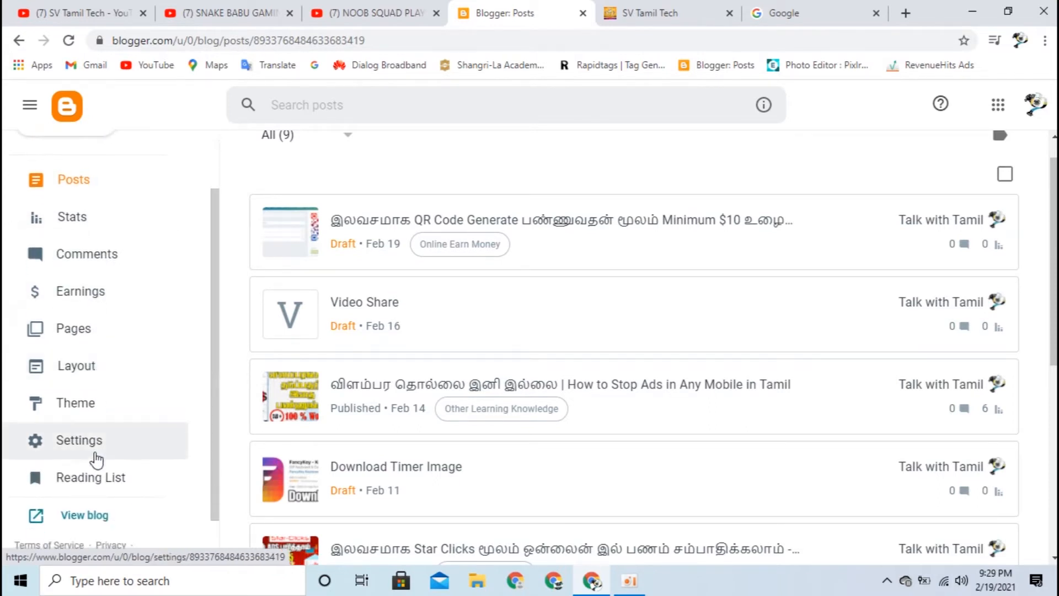
pyautogui.scroll(-1, 117, 491)
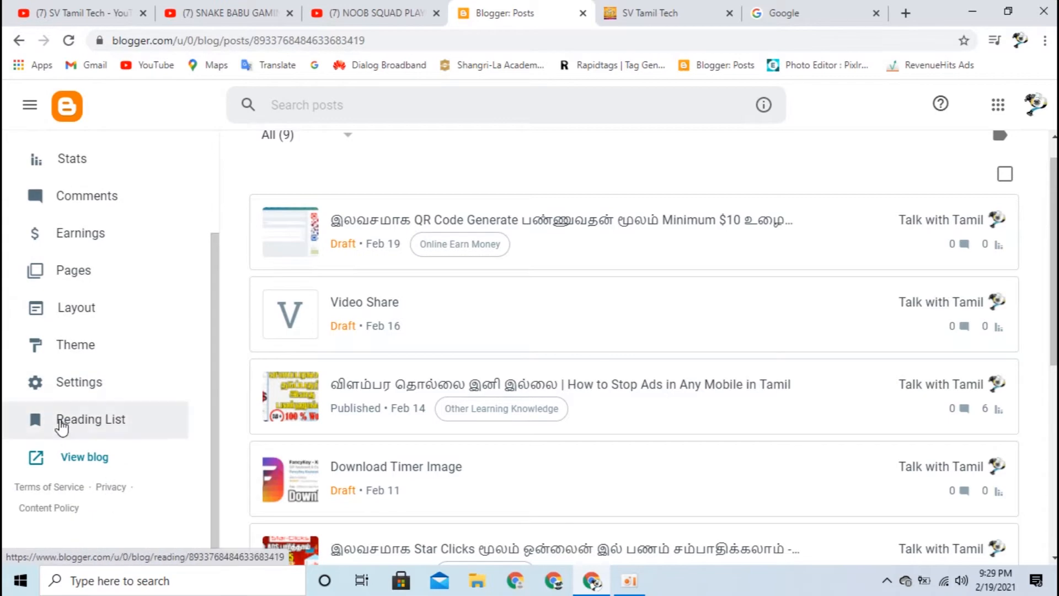
pyautogui.scroll(1, 63, 397)
pyautogui.scroll(1, 65, 377)
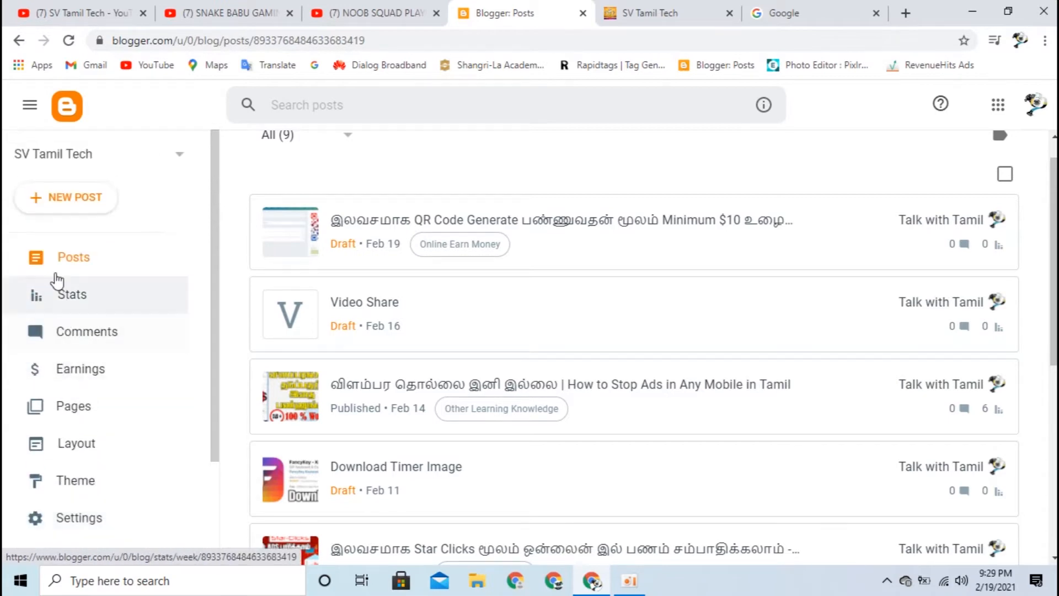
# Reopen the posts list and view the blog's statistics for the last 7 days, including the latest post's views chart
pyautogui.click(115, 270)
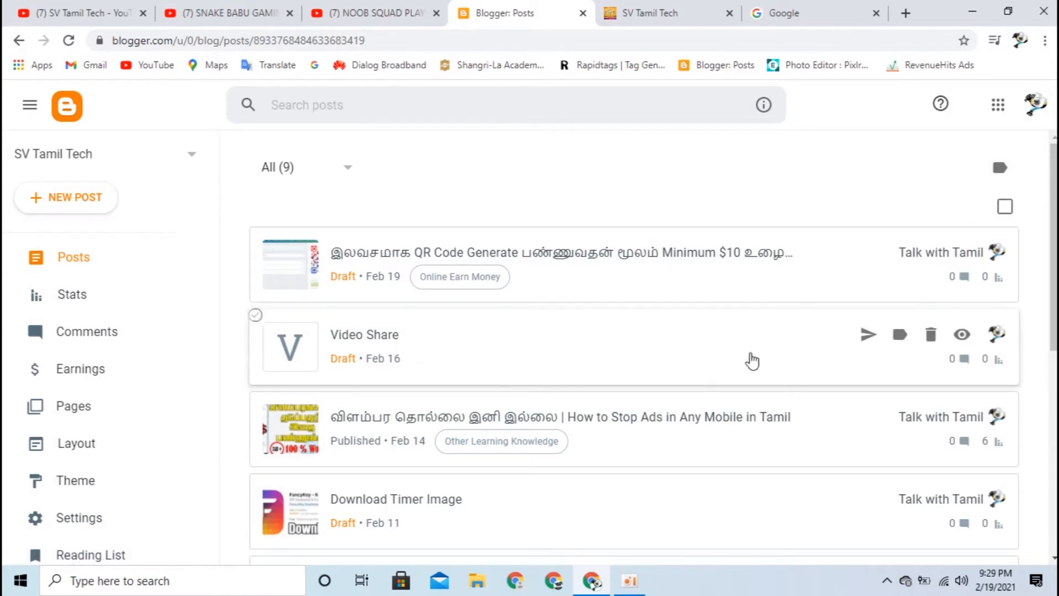
pyautogui.scroll(-3, 694, 396)
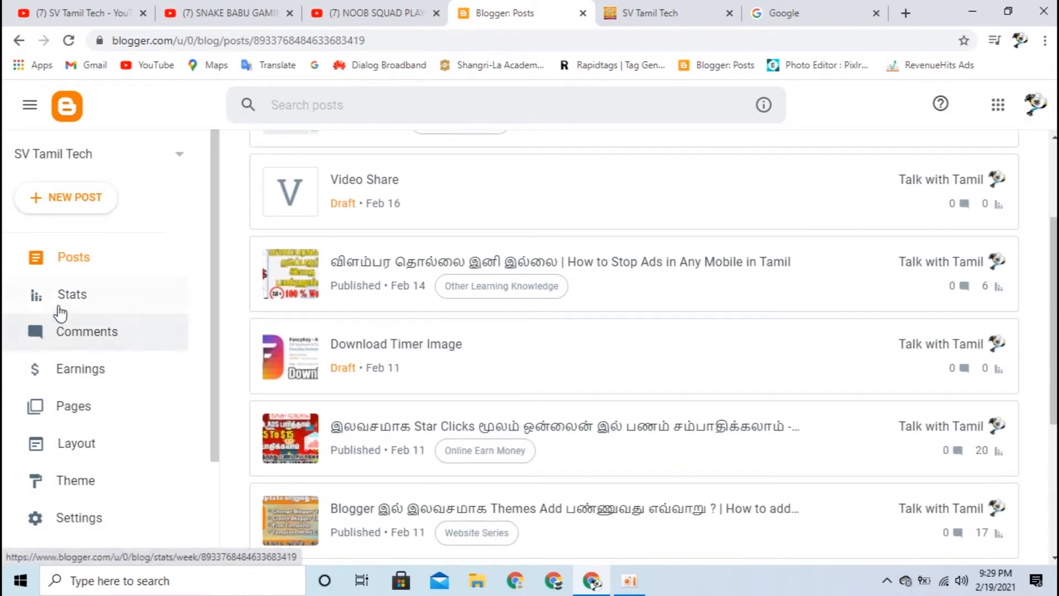
pyautogui.click(77, 298)
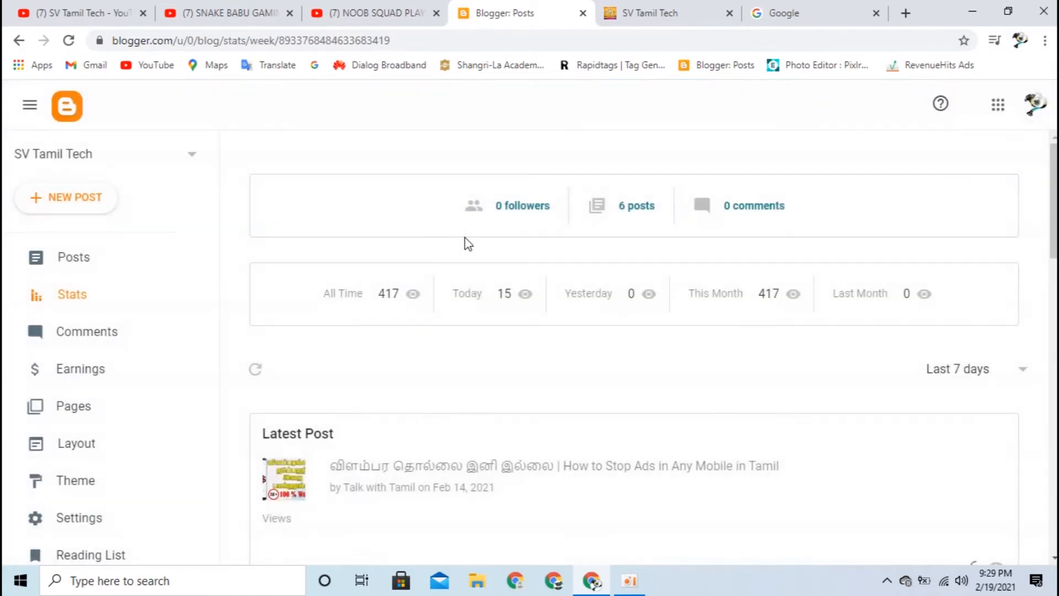
pyautogui.scroll(-3, 473, 421)
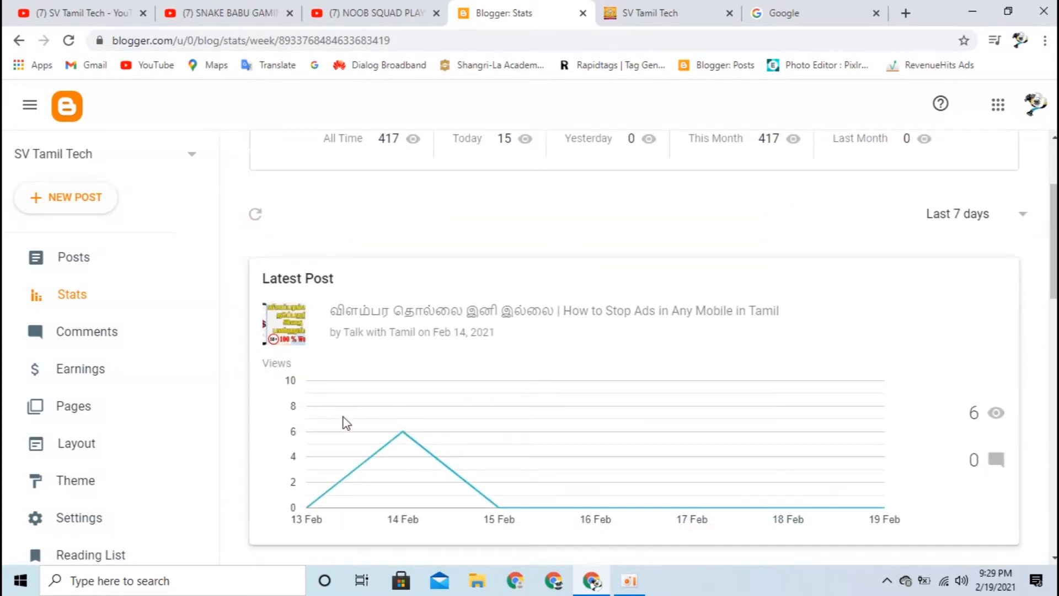
# Open the blog's list of pages and compare it with the page links on the live SV Tamil Tech blog
pyautogui.scroll(-2, 343, 417)
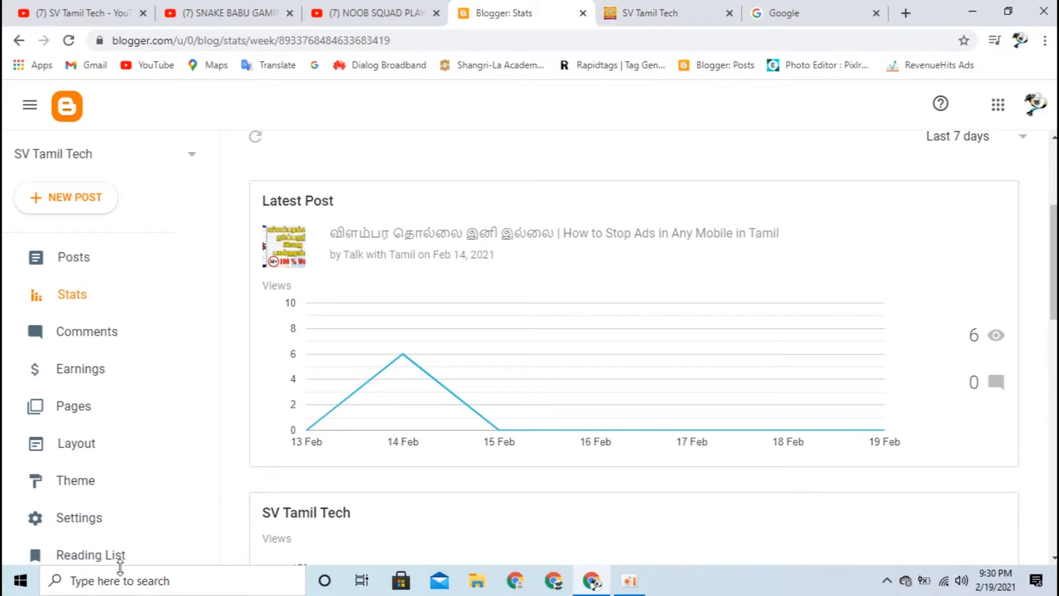
pyautogui.click(87, 407)
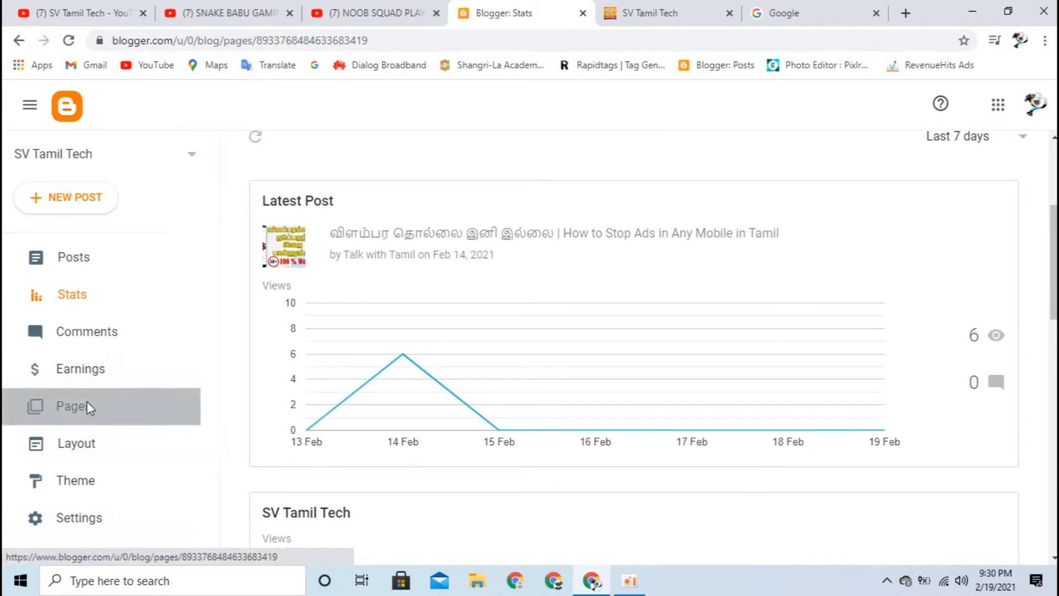
pyautogui.click(657, 8)
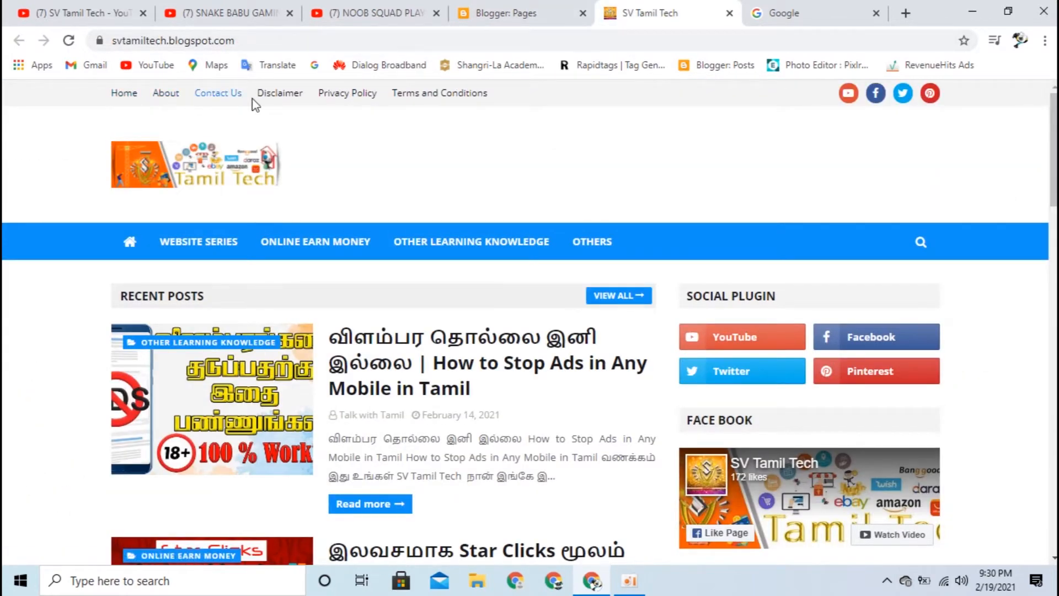
pyautogui.click(505, 12)
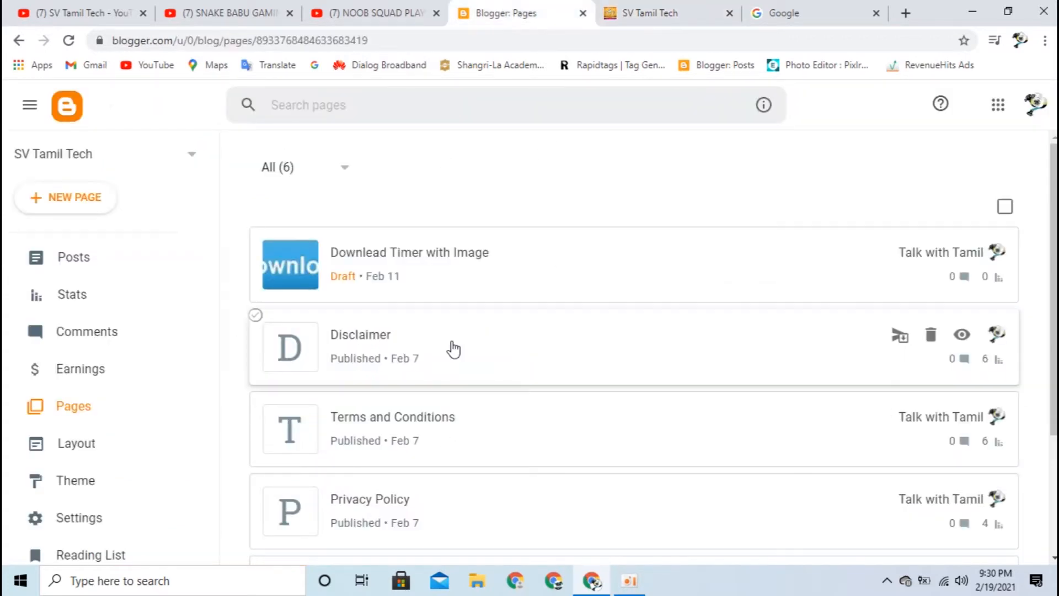
# Open the blog's layout and look through its gadget sections, from Theme Options to the footer sections
pyautogui.click(68, 455)
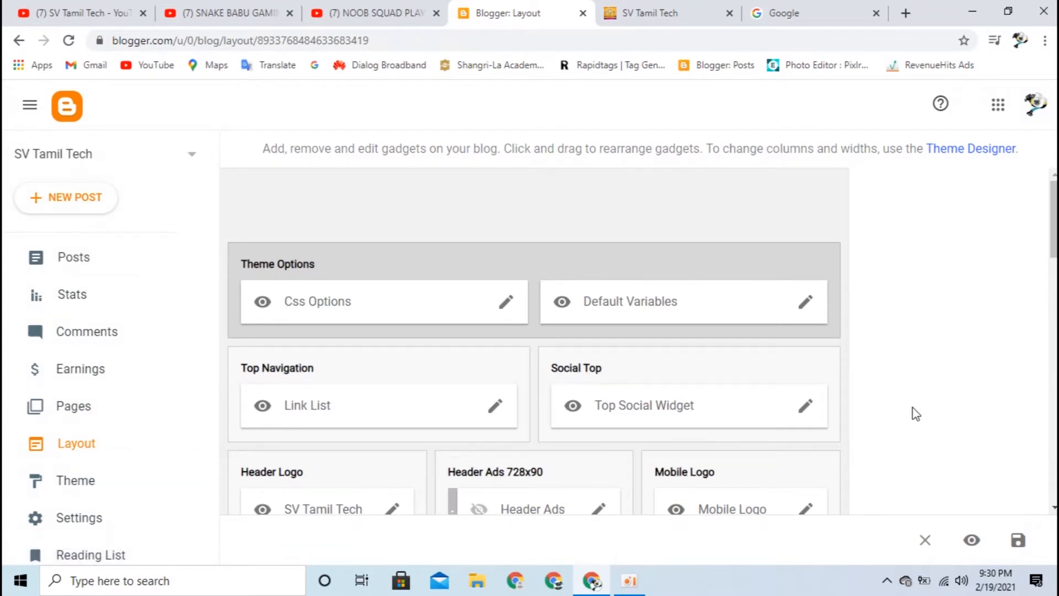
pyautogui.scroll(-5, 916, 414)
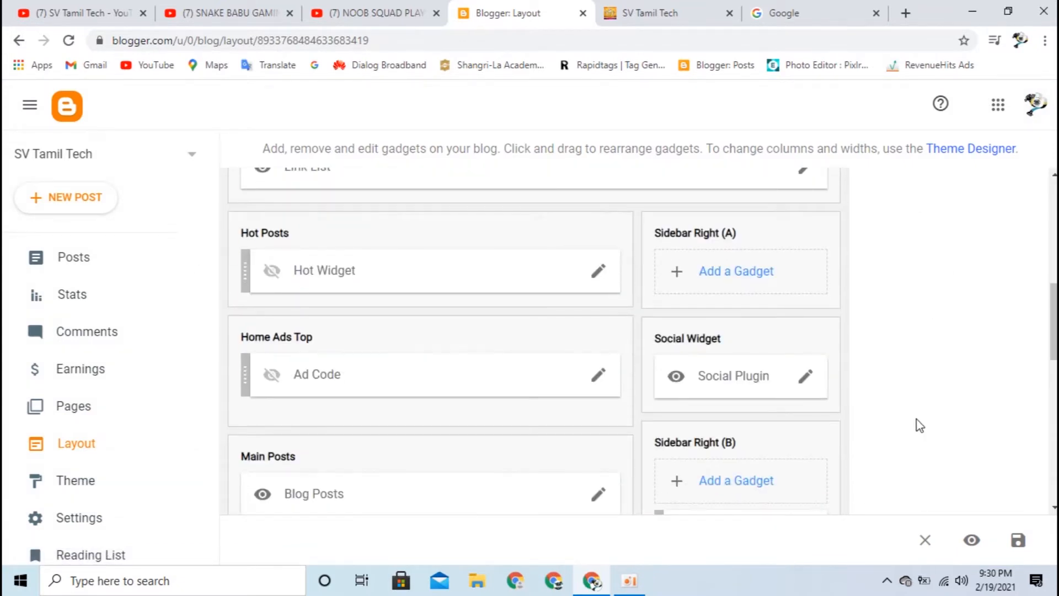
pyautogui.scroll(-10, 919, 425)
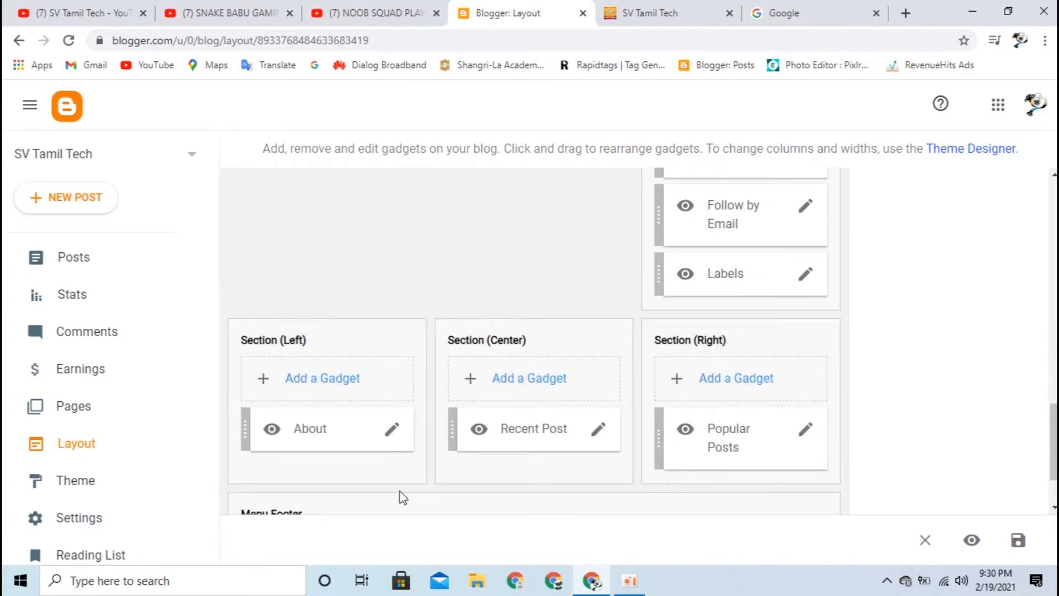
pyautogui.scroll(15, 961, 444)
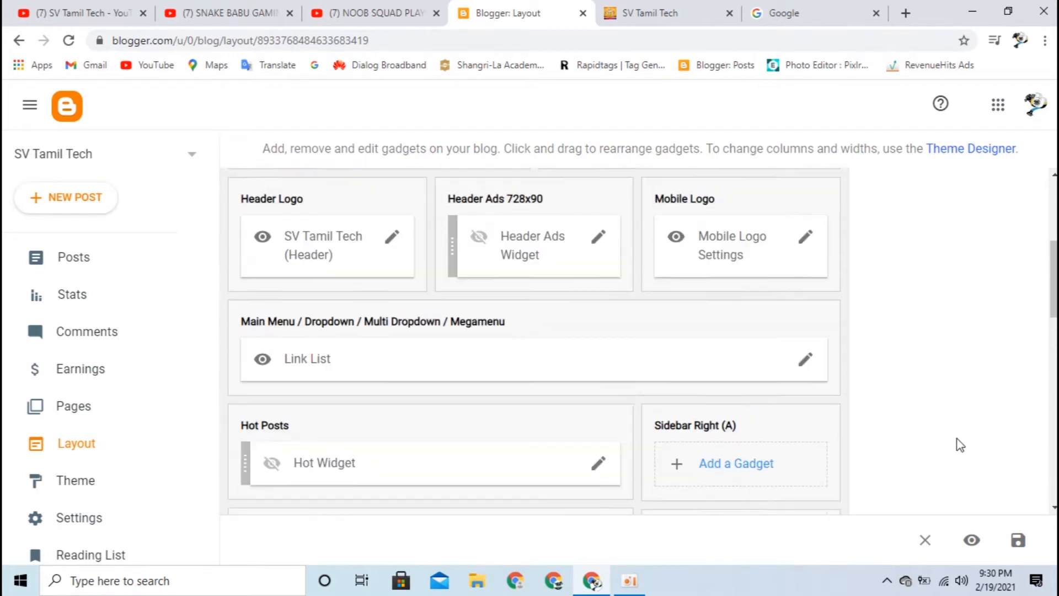
pyautogui.scroll(-6, 957, 442)
pyautogui.scroll(-3, 156, 472)
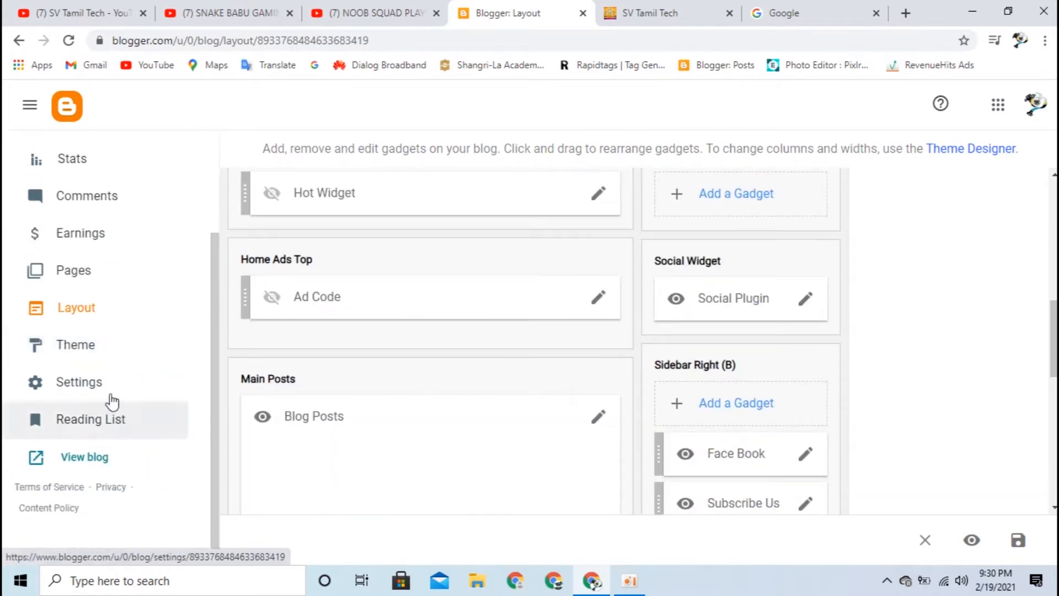
# View the blog's theme gallery, and look through its settings from Basic to General
pyautogui.click(76, 346)
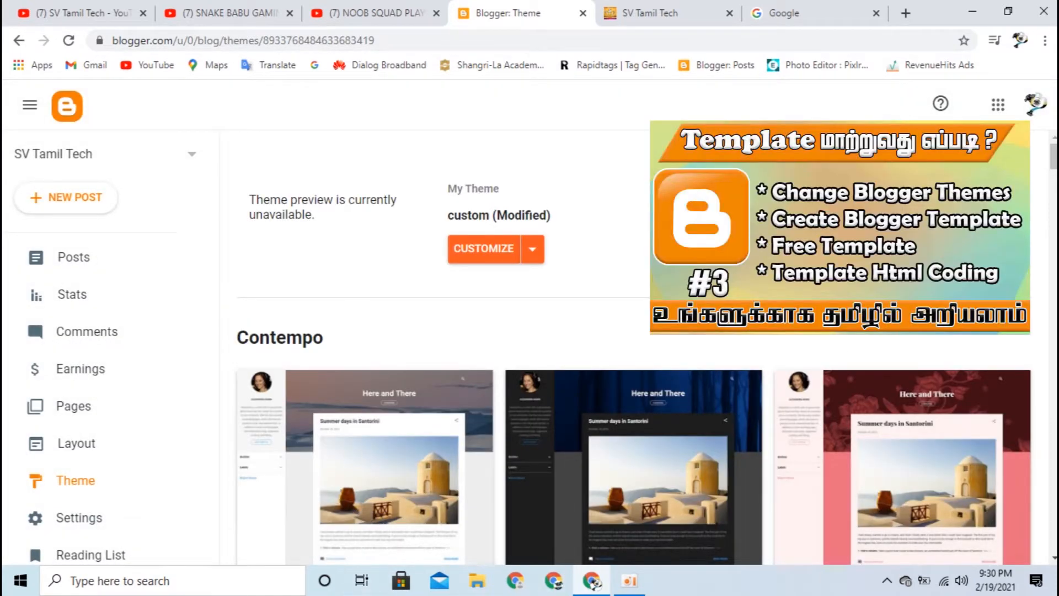
pyautogui.scroll(-3, 315, 331)
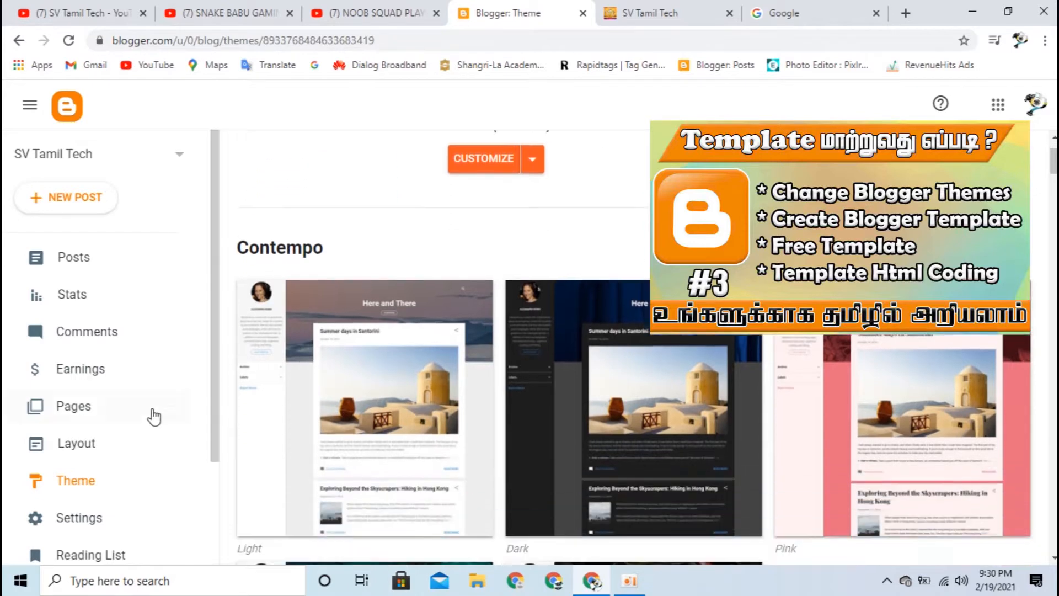
pyautogui.click(105, 521)
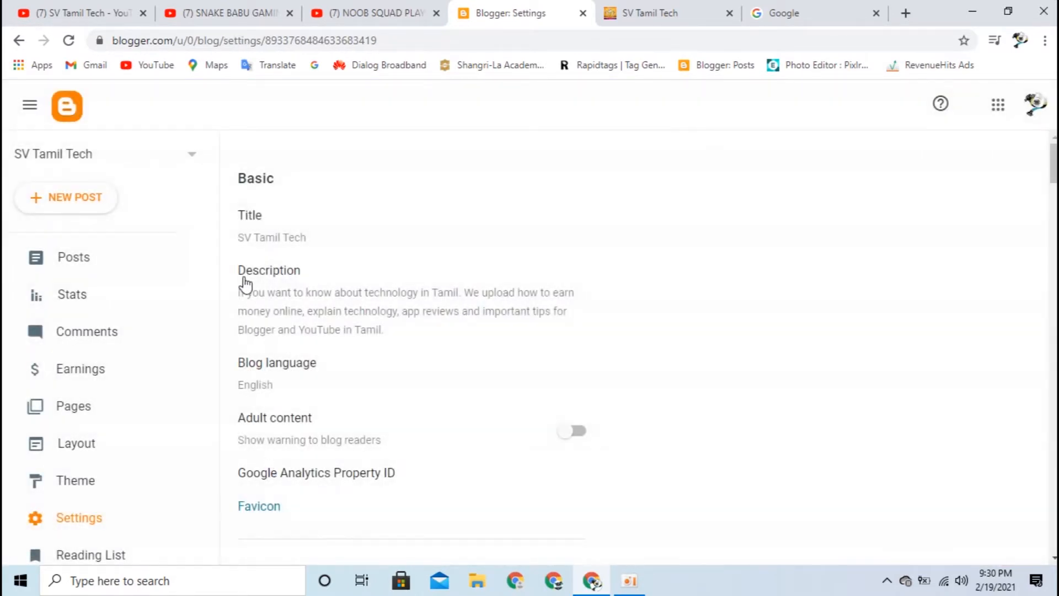
pyautogui.scroll(-18, 716, 255)
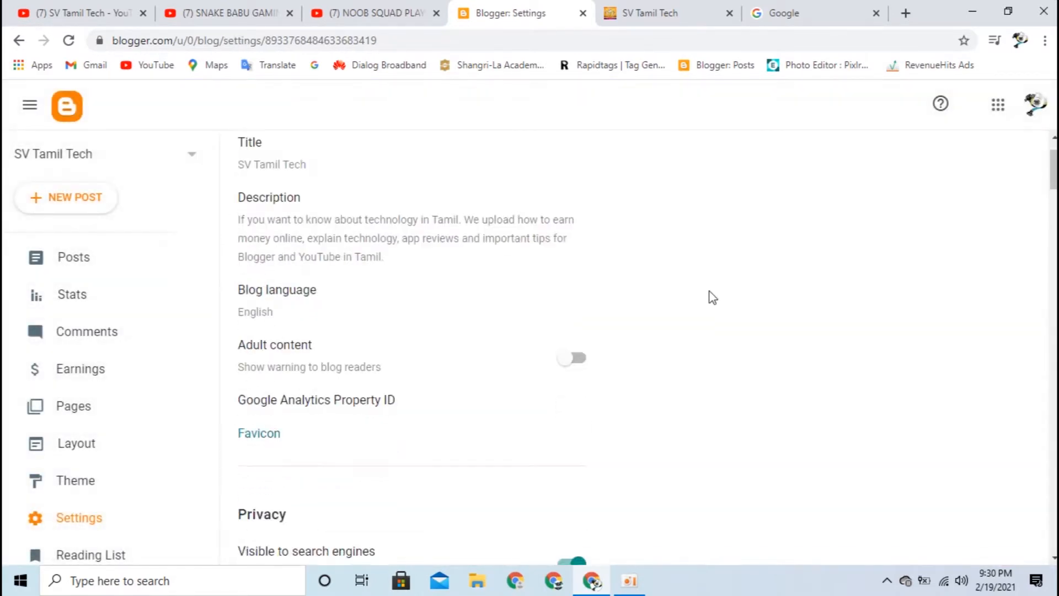
pyautogui.scroll(-12, 714, 325)
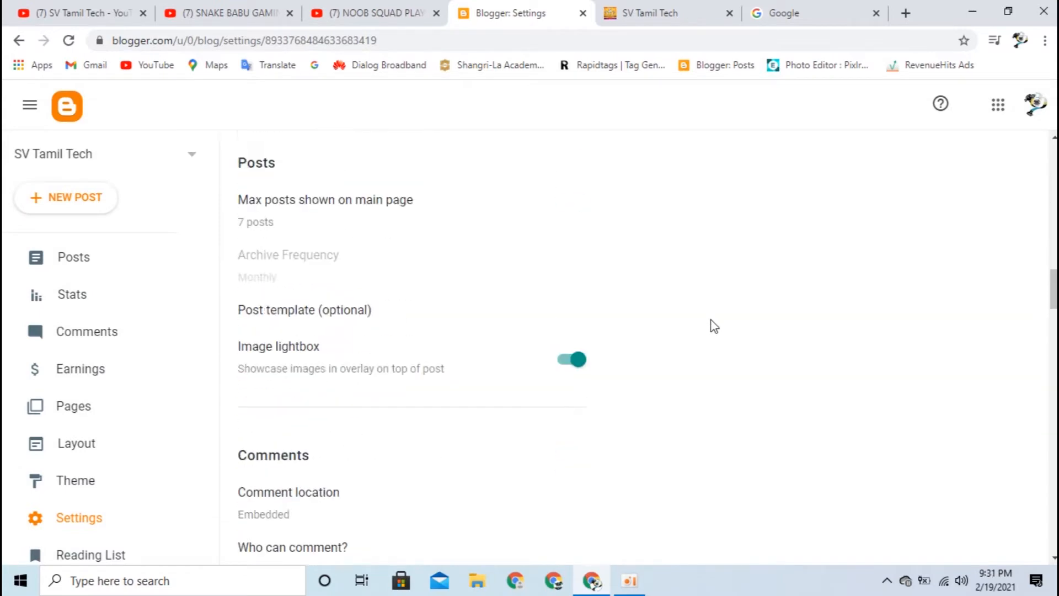
pyautogui.scroll(-8, 717, 340)
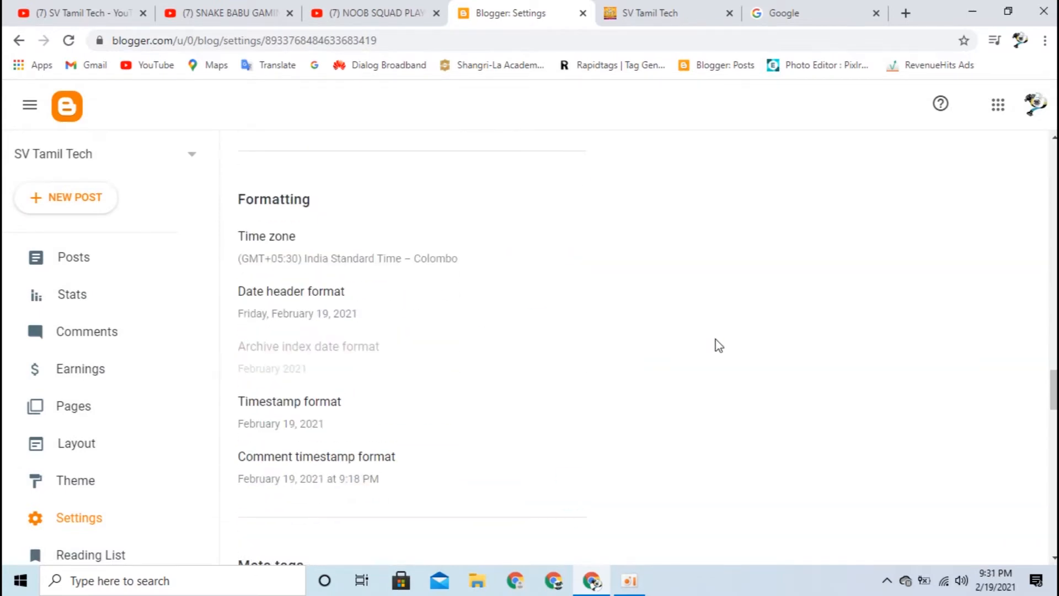
pyautogui.scroll(-20, 732, 359)
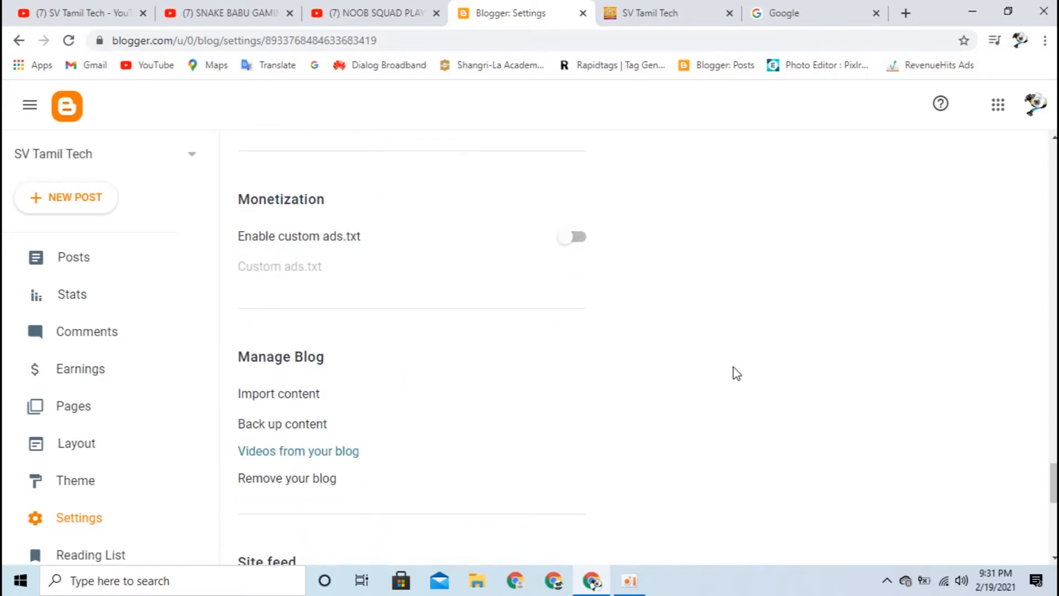
pyautogui.scroll(-3, 136, 436)
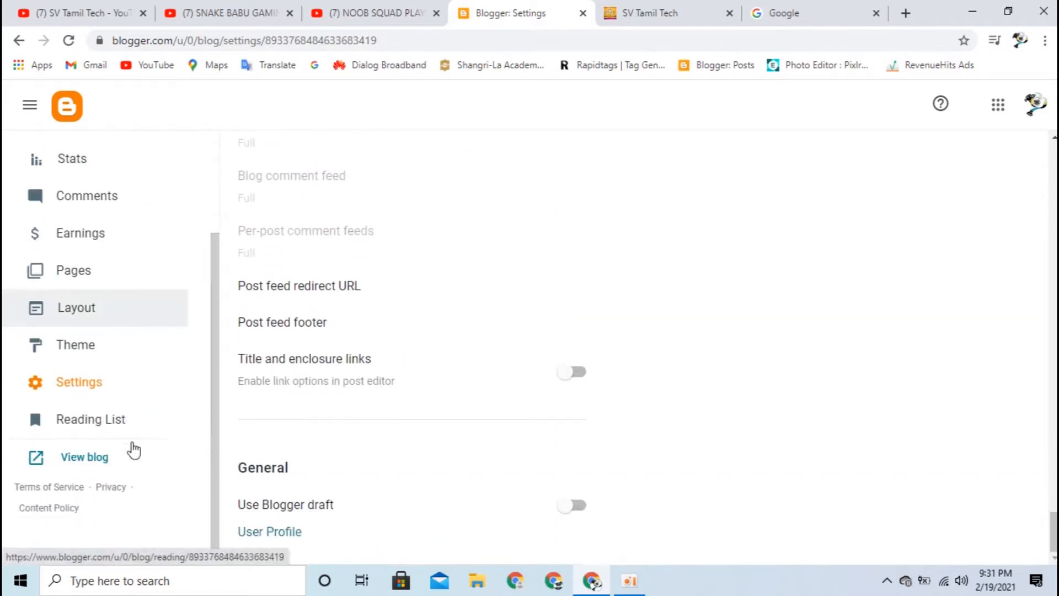
pyautogui.scroll(3, 79, 473)
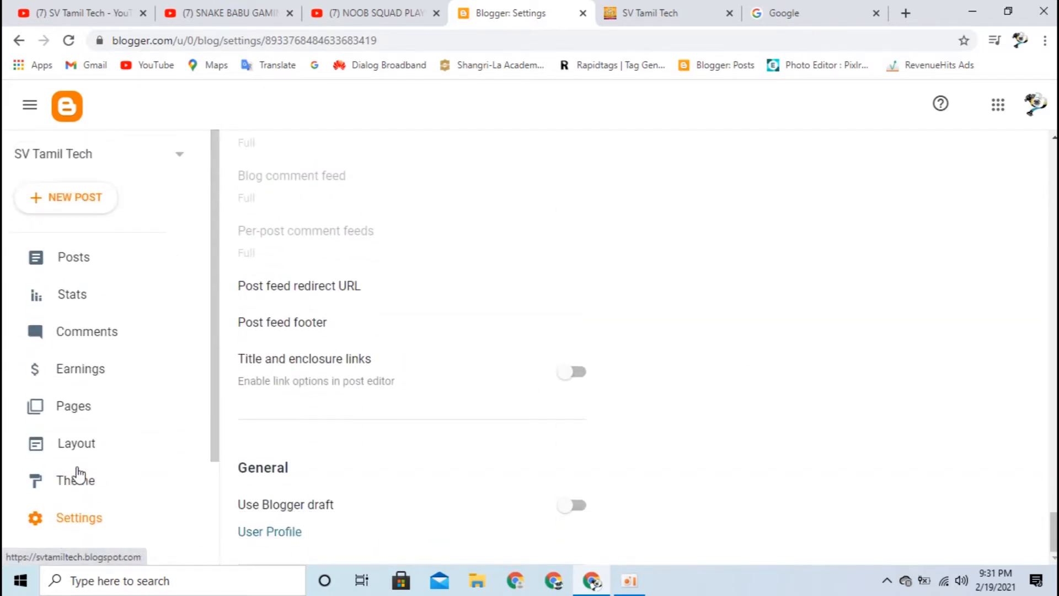
# Look over the live SV Tamil Tech blog's home page from its header to the footer credits
pyautogui.click(651, 12)
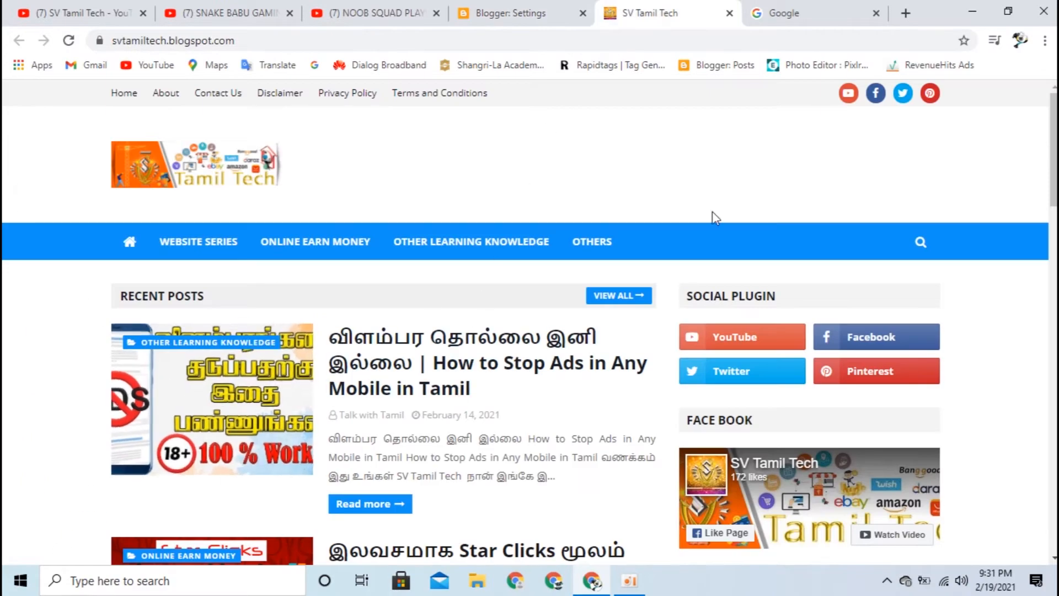
pyautogui.scroll(-20, 941, 288)
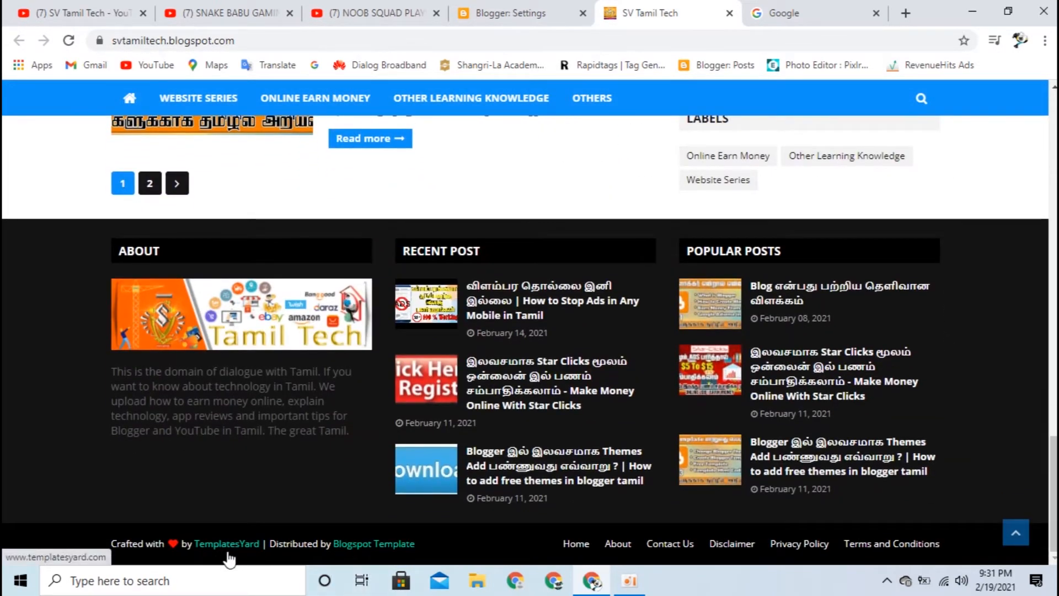
pyautogui.scroll(20, 120, 499)
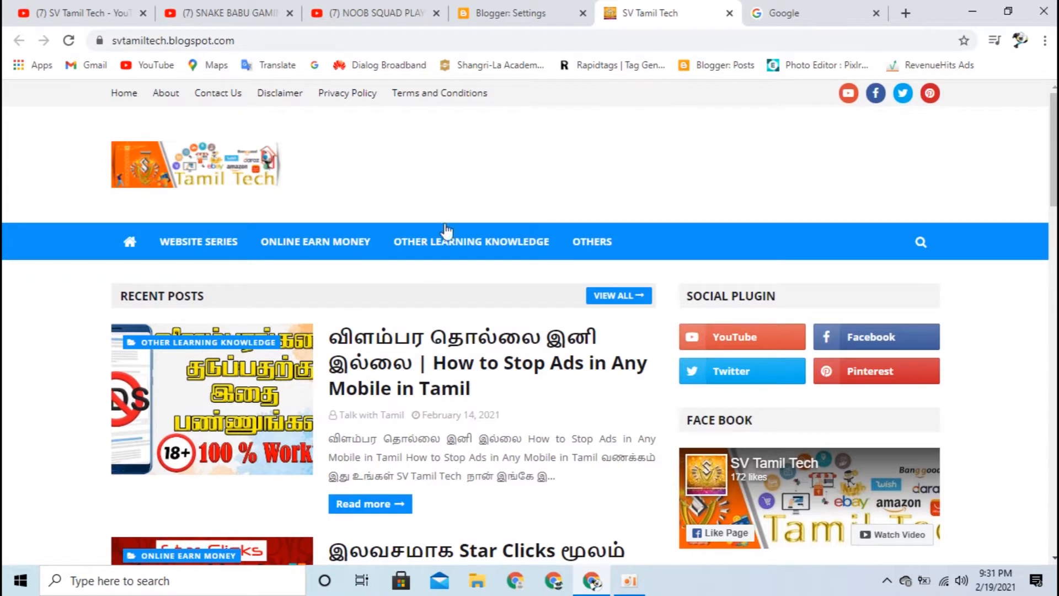
# Reopen the Blogger layout and compare its sections with the live blog's header, posts and footer areas
pyautogui.click(509, 6)
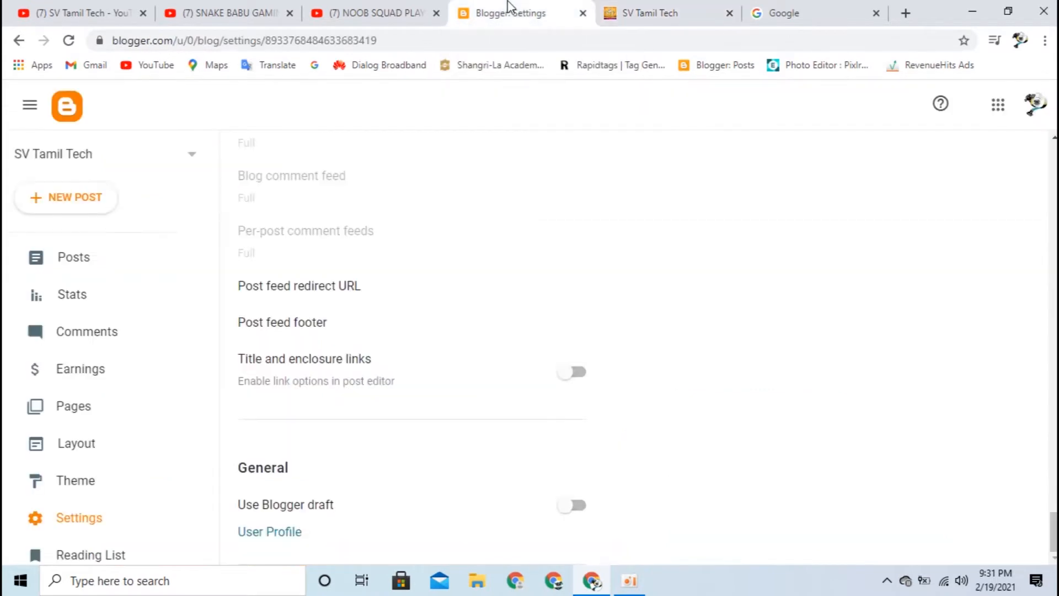
pyautogui.click(83, 448)
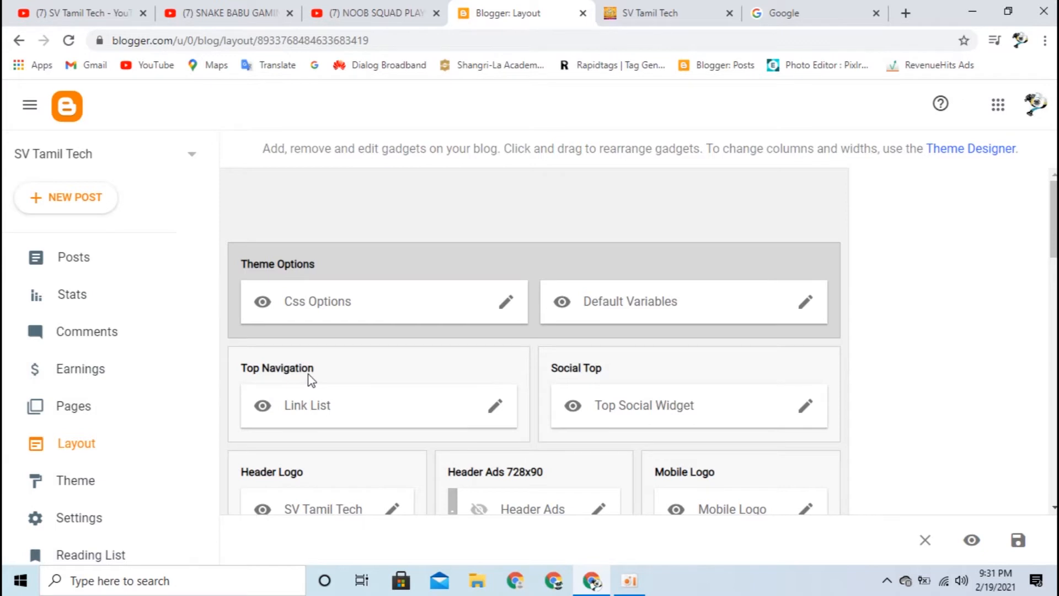
pyautogui.click(644, 8)
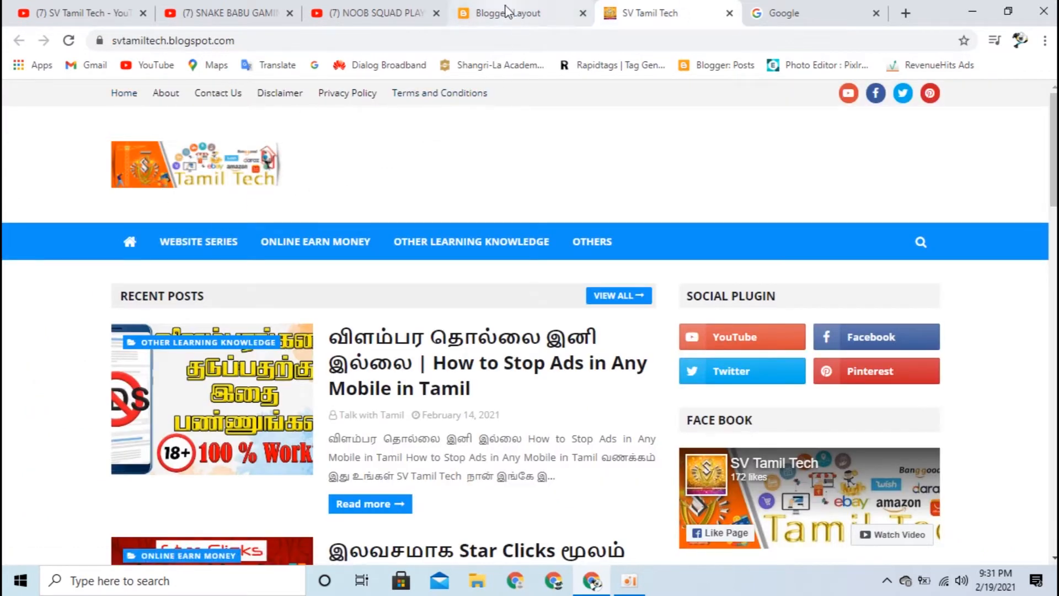
pyautogui.scroll(-15, 953, 393)
pyautogui.scroll(-6, 955, 429)
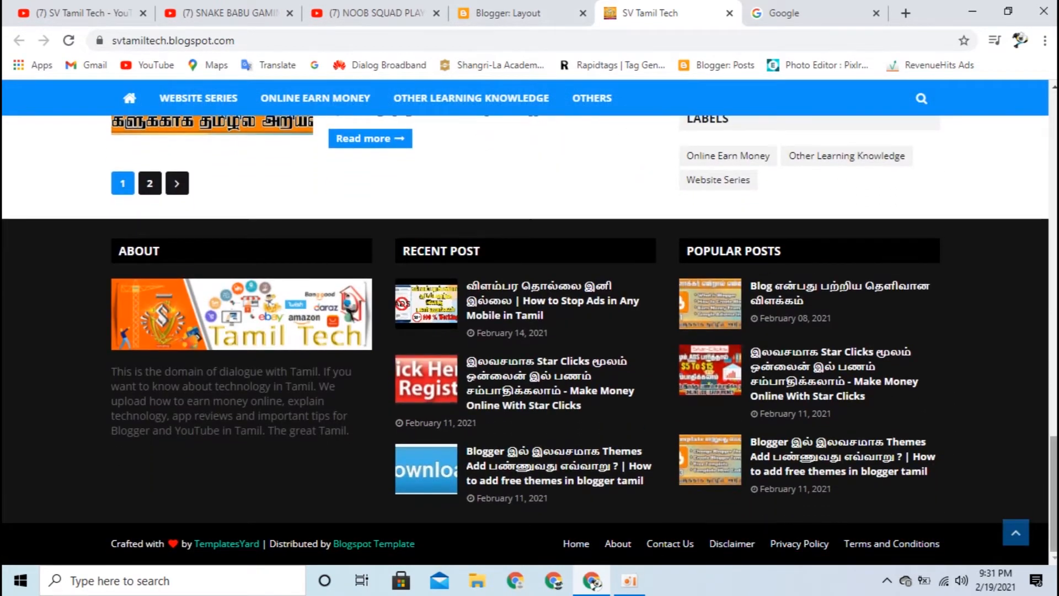
pyautogui.scroll(5, 485, 548)
pyautogui.scroll(-5, 488, 555)
pyautogui.scroll(20, 726, 567)
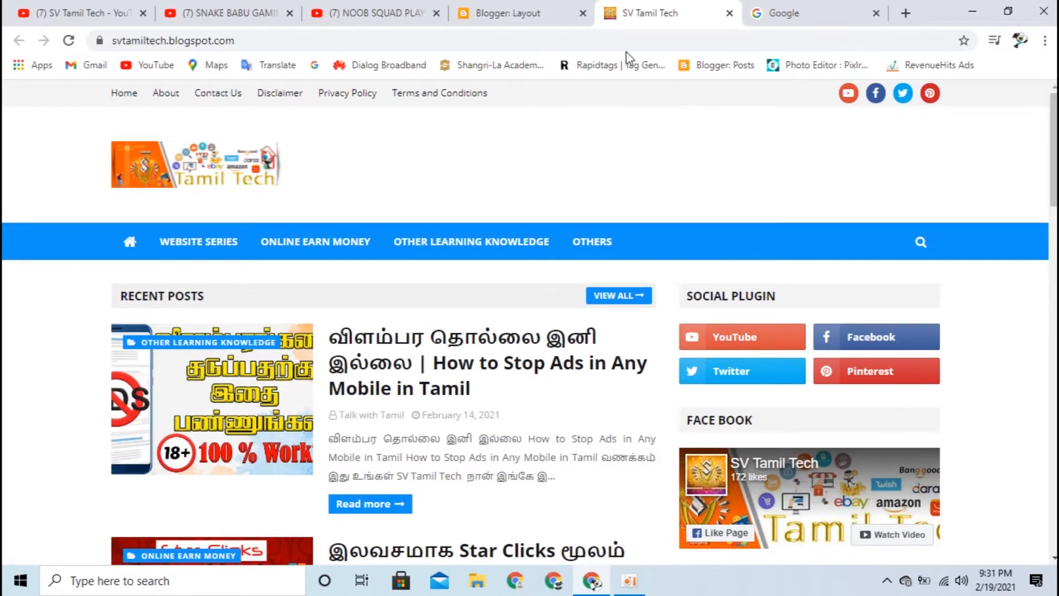
pyautogui.click(507, 13)
pyautogui.scroll(-1, 279, 332)
pyautogui.click(495, 331)
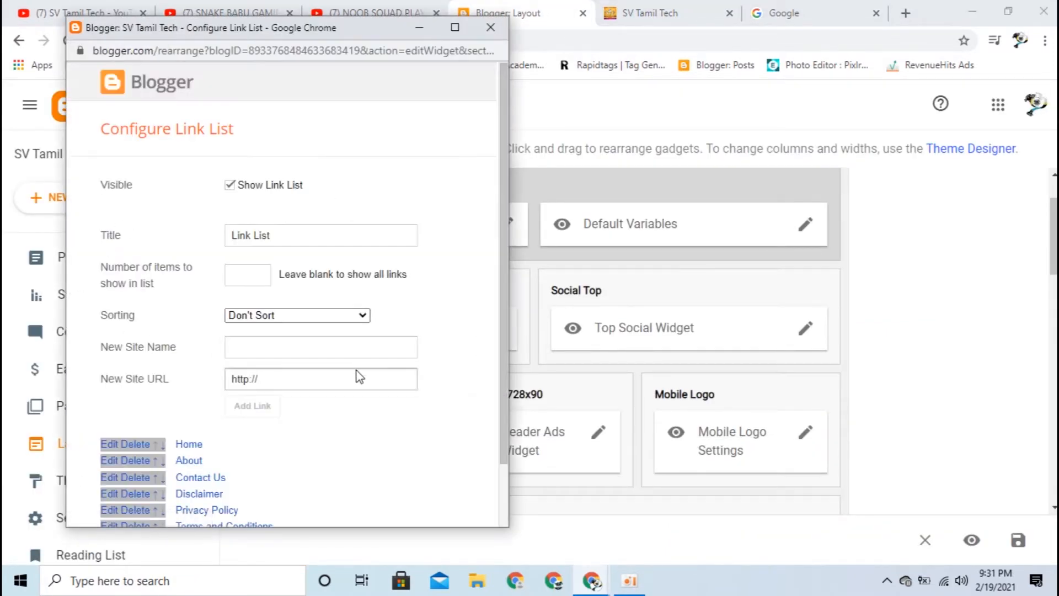
pyautogui.scroll(-2, 360, 387)
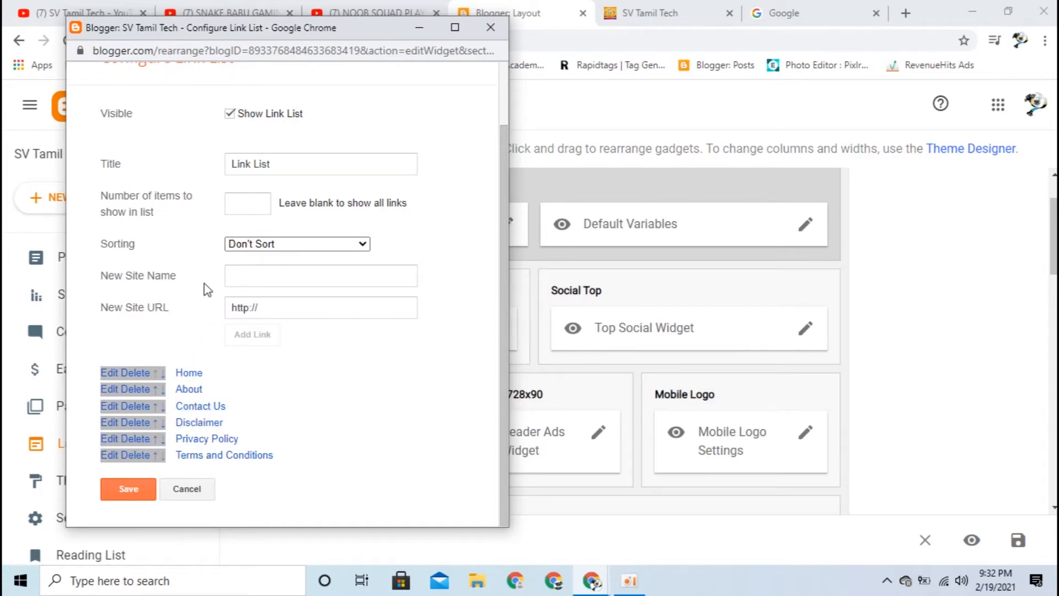
pyautogui.click(249, 279)
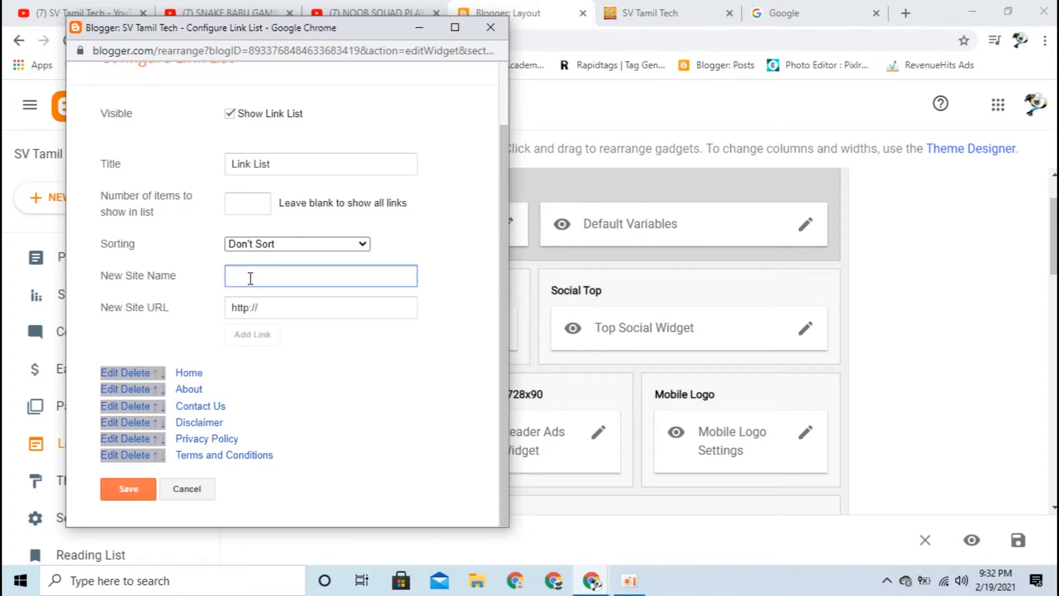
pyautogui.write('Test 1')
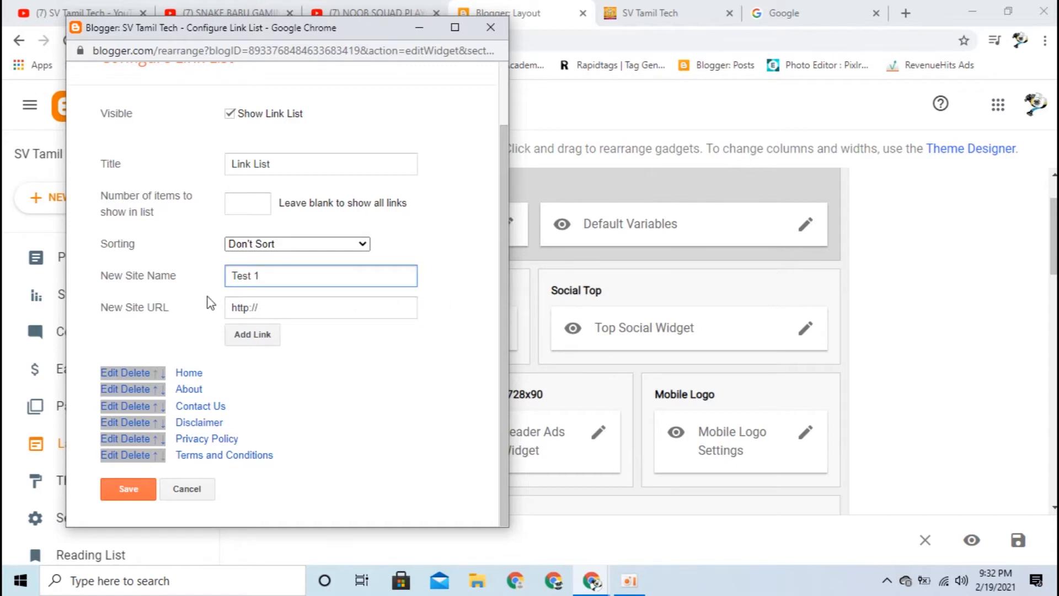
pyautogui.click(259, 343)
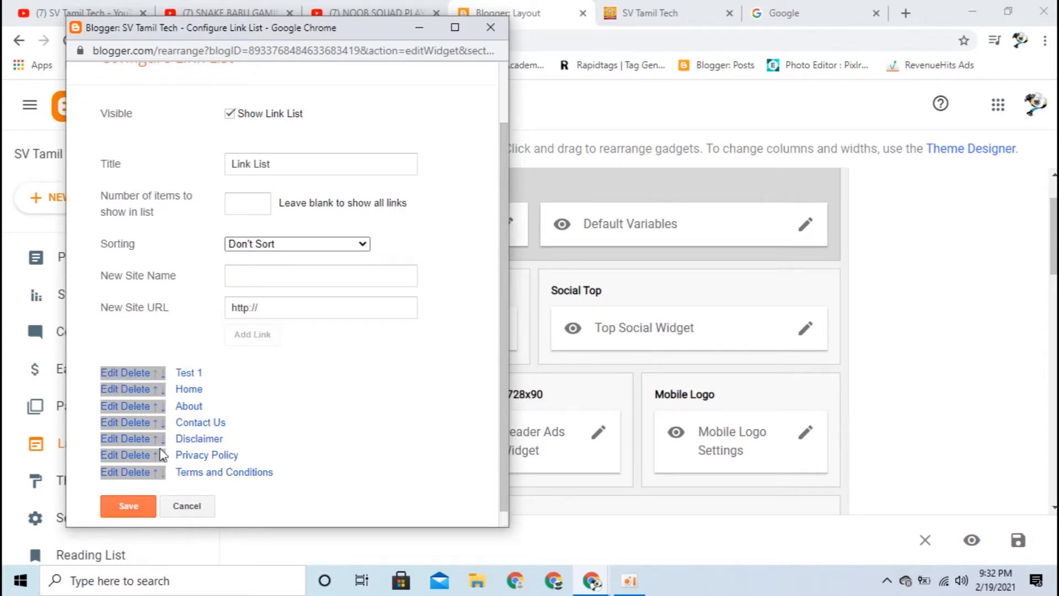
# Move the Test 1 link to directly below Home and save the link list
pyautogui.click(165, 379)
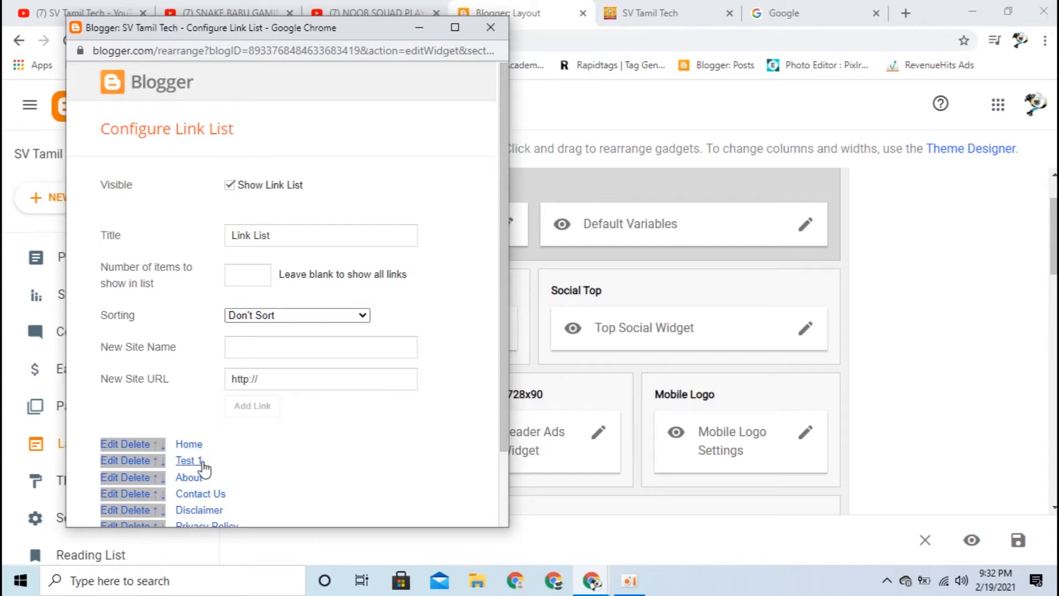
pyautogui.scroll(-2, 203, 467)
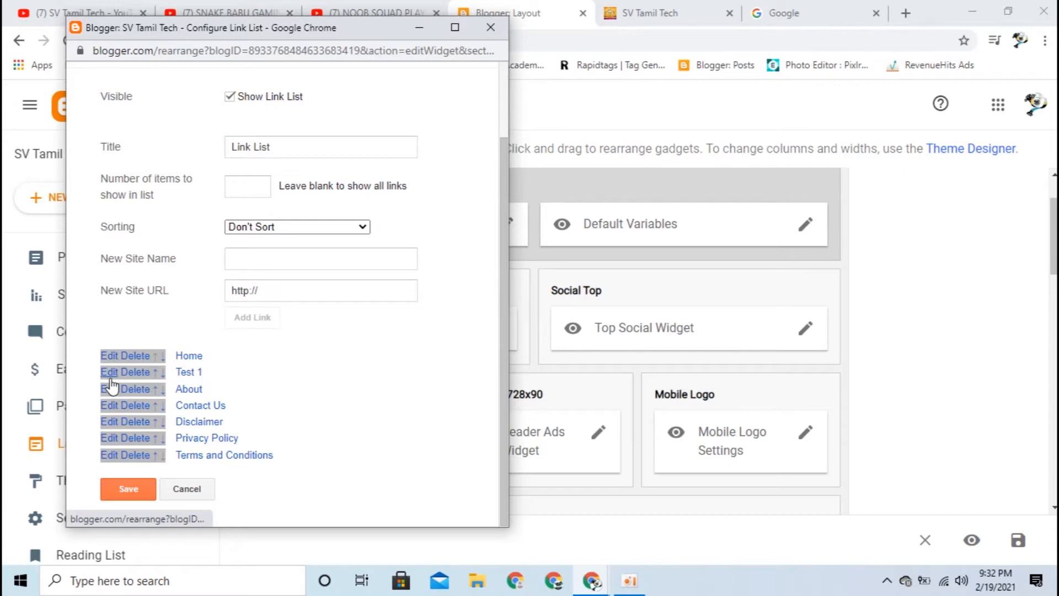
pyautogui.click(133, 489)
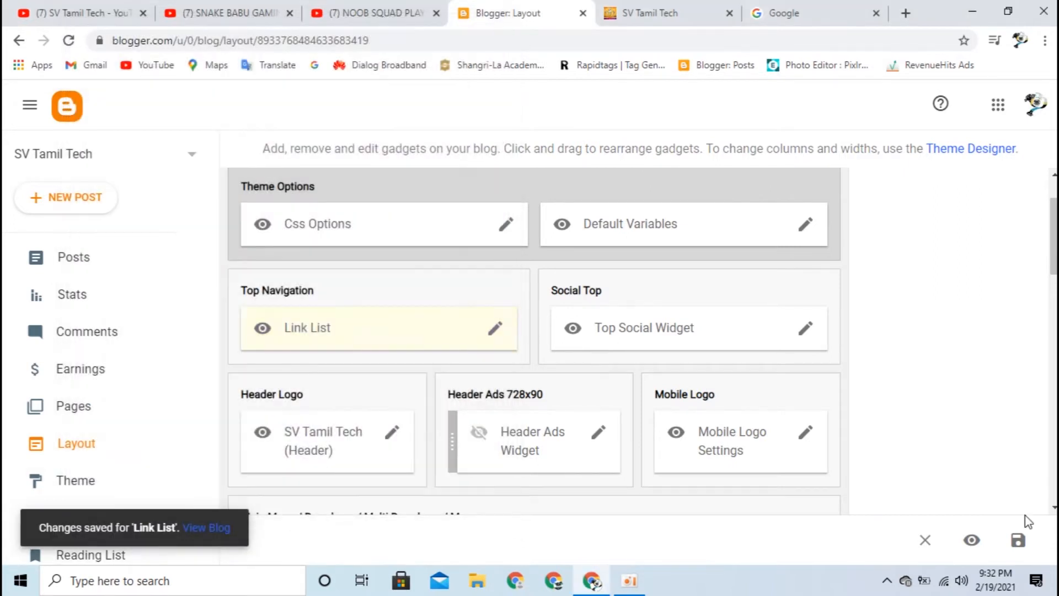
# Reload the live SV Tamil Tech blog and compare its top navigation links with the layout's Top Navigation section
pyautogui.click(651, 14)
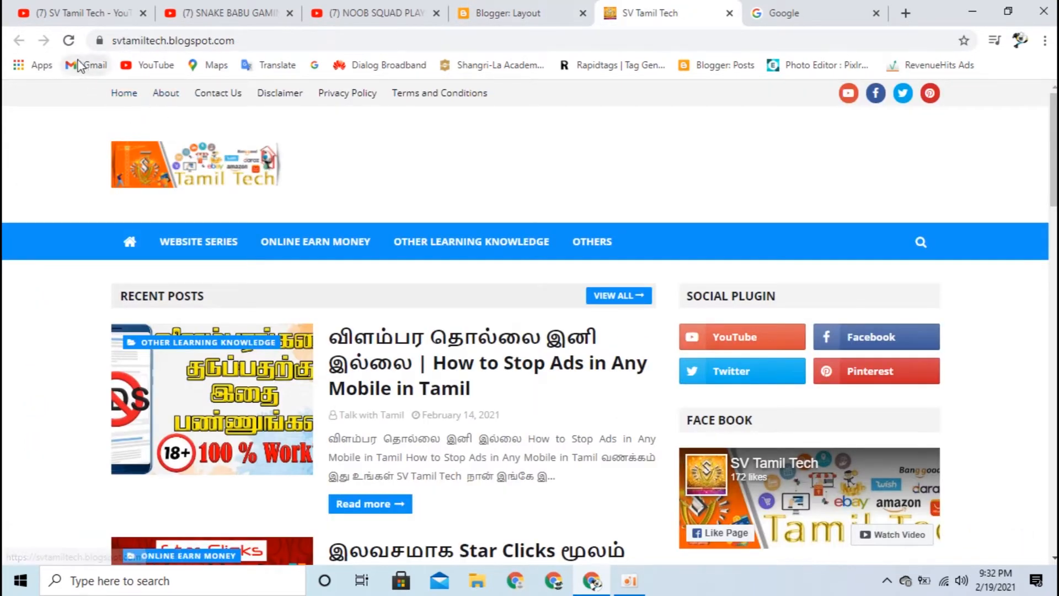
pyautogui.click(68, 40)
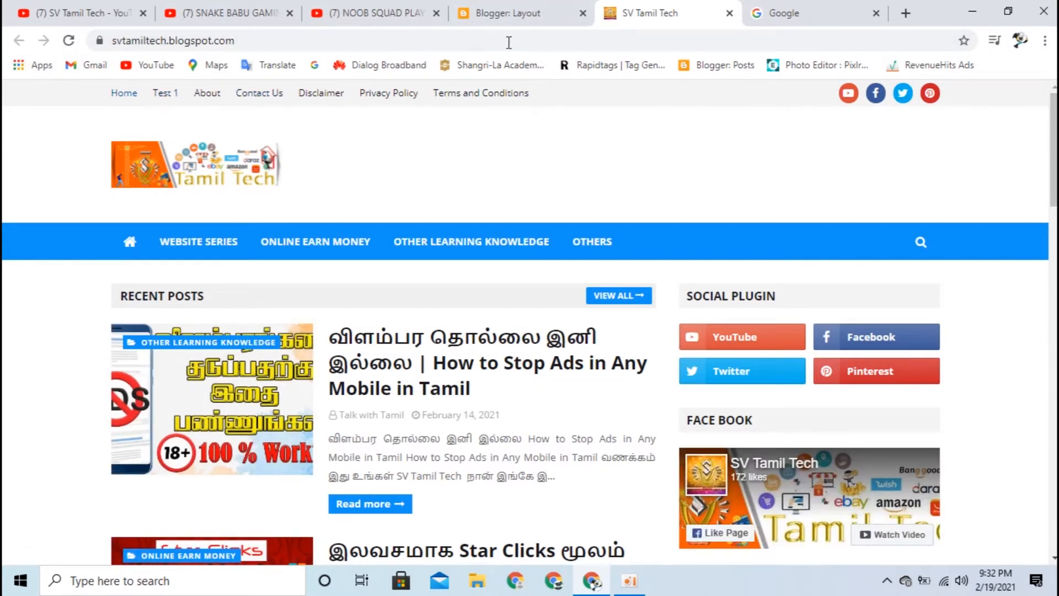
pyautogui.click(545, 9)
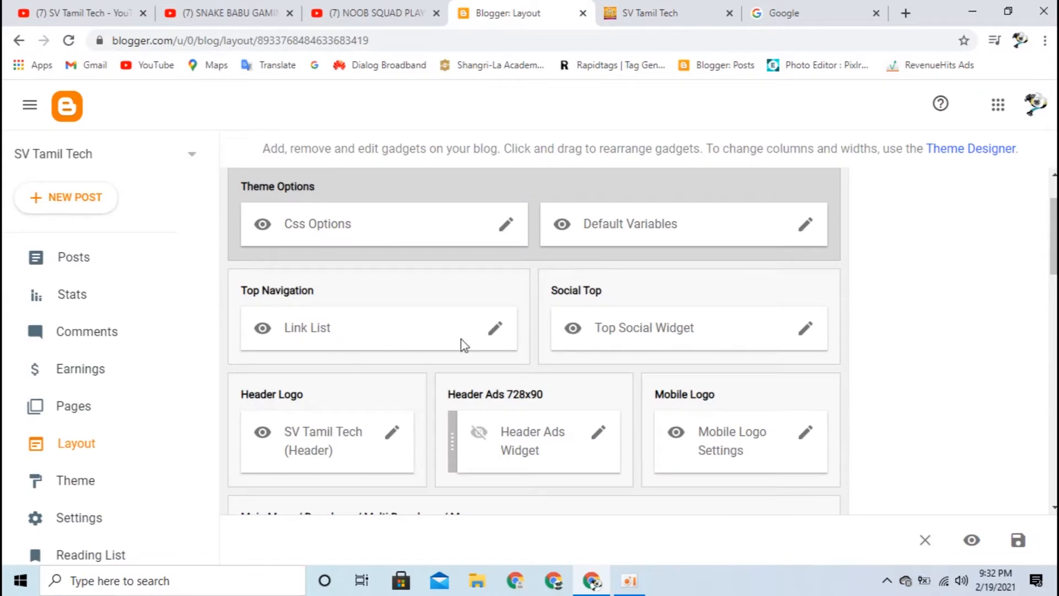
pyautogui.click(690, 8)
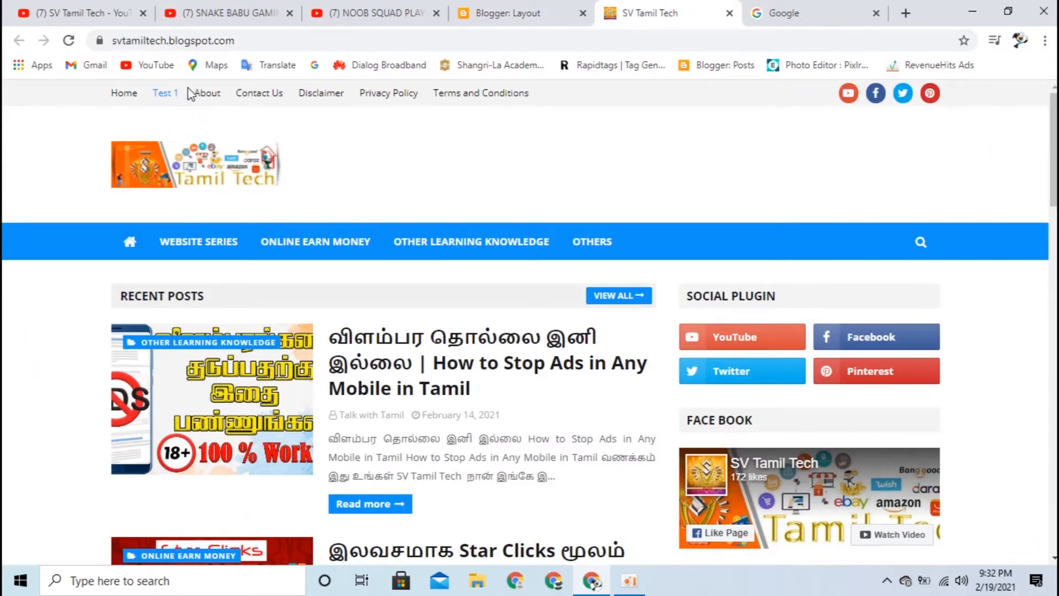
# Compare the layout's Social Top section with the live blog's social icons, and review the Top Social Widget's link settings without saving
pyautogui.click(511, 12)
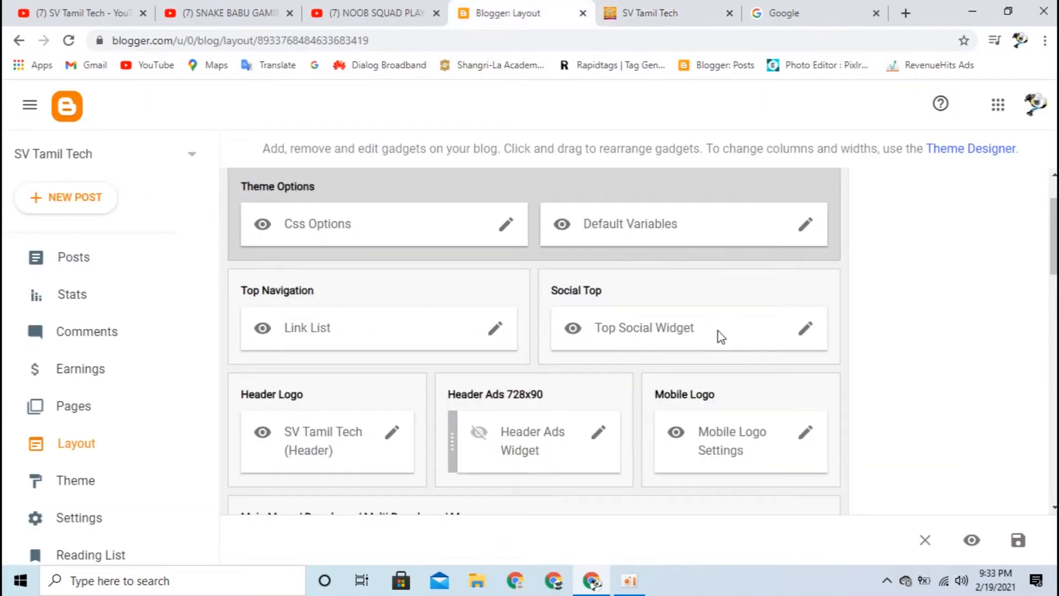
pyautogui.click(658, 6)
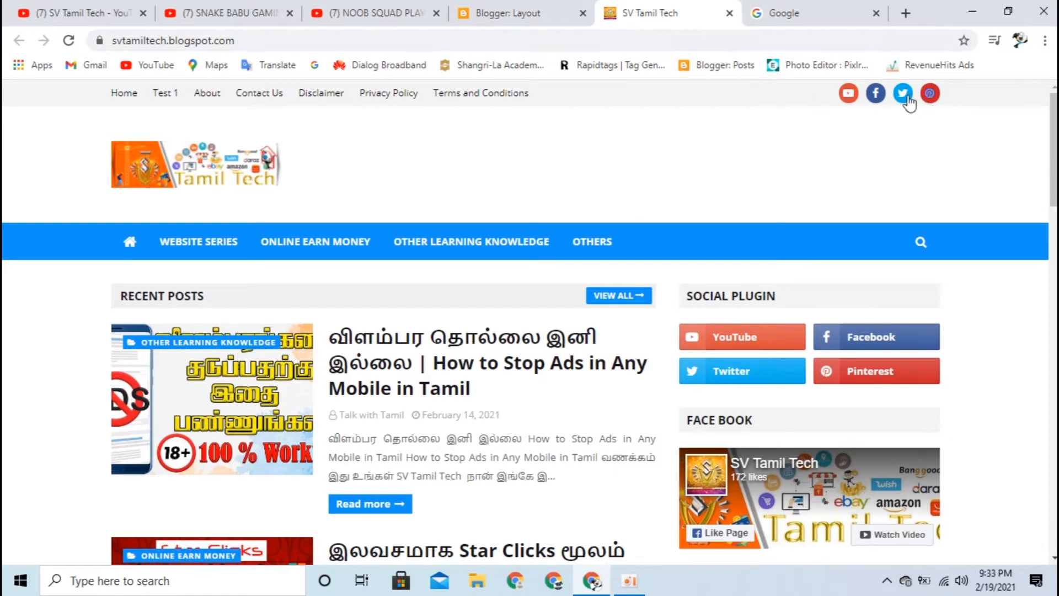
pyautogui.click(552, 13)
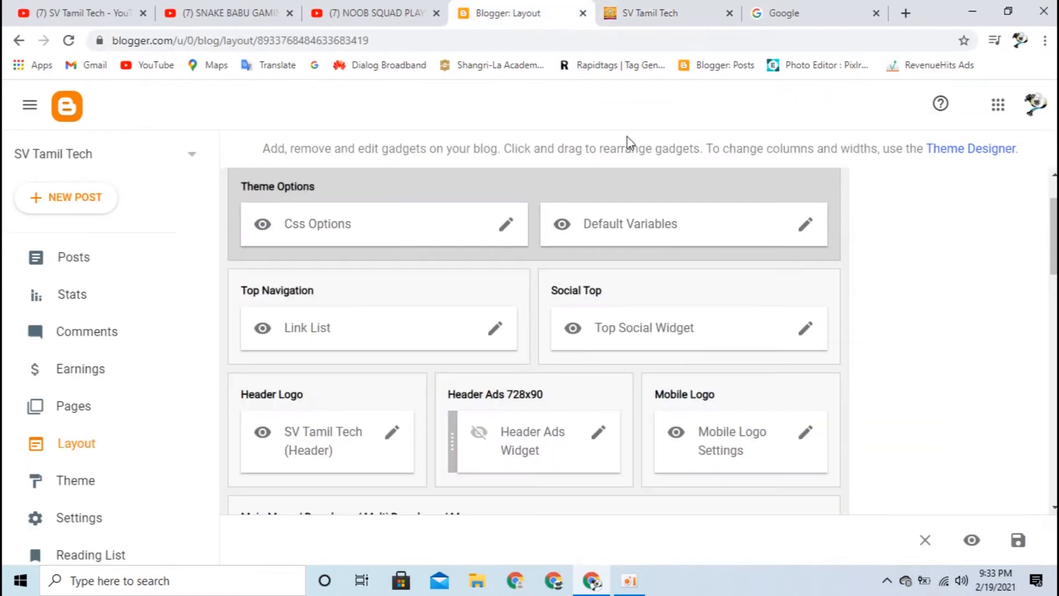
pyautogui.click(809, 330)
pyautogui.scroll(-1, 292, 374)
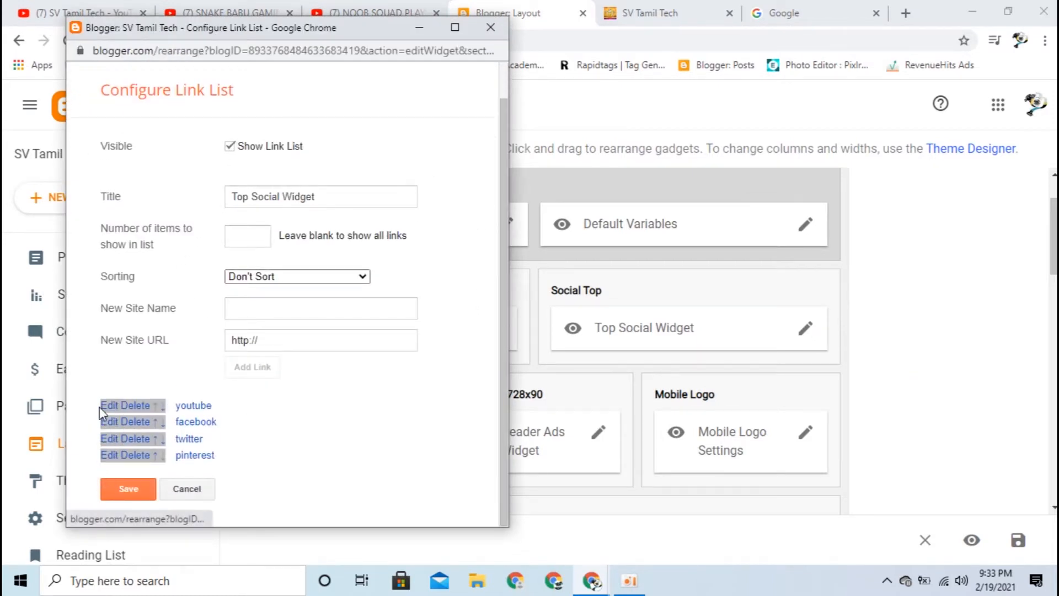
pyautogui.click(283, 311)
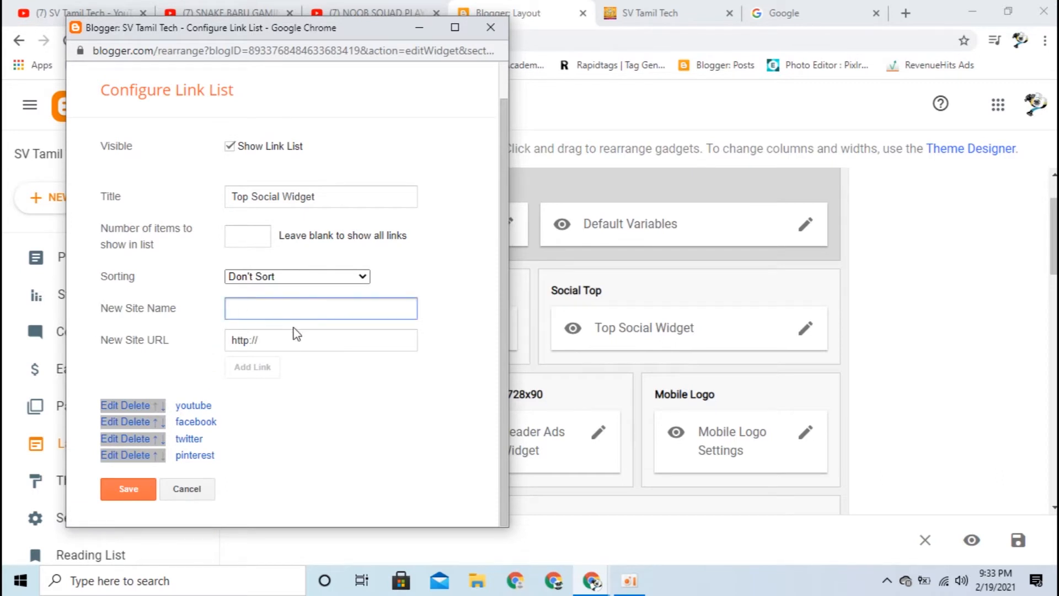
pyautogui.moveTo(295, 338); pyautogui.dragTo(180, 341)
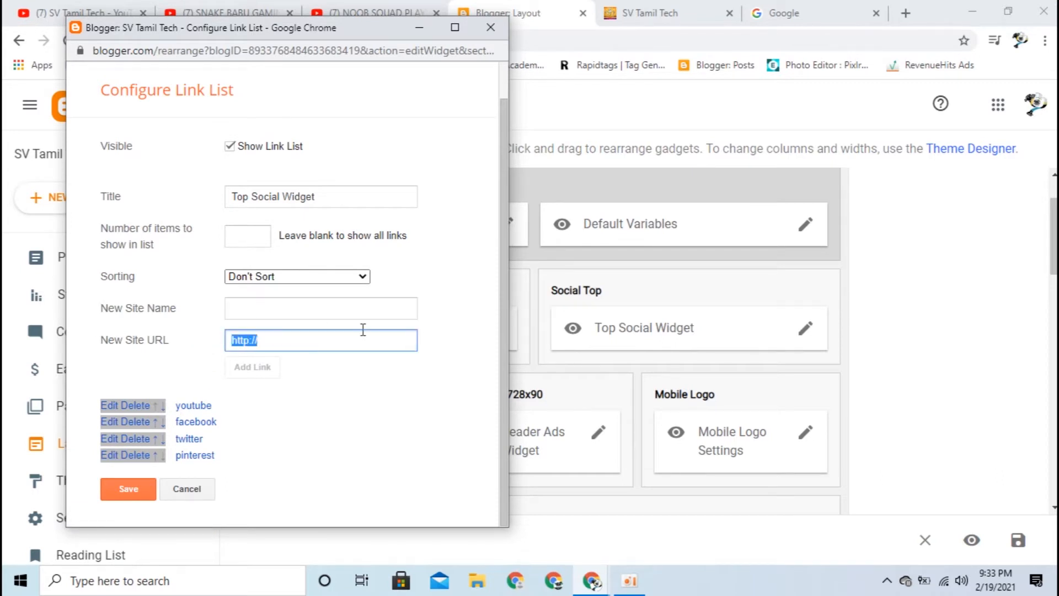
pyautogui.click(187, 490)
# Open the Header Logo settings beside the live blog, examine the title, description and image, and close them without changes
pyautogui.click(646, 16)
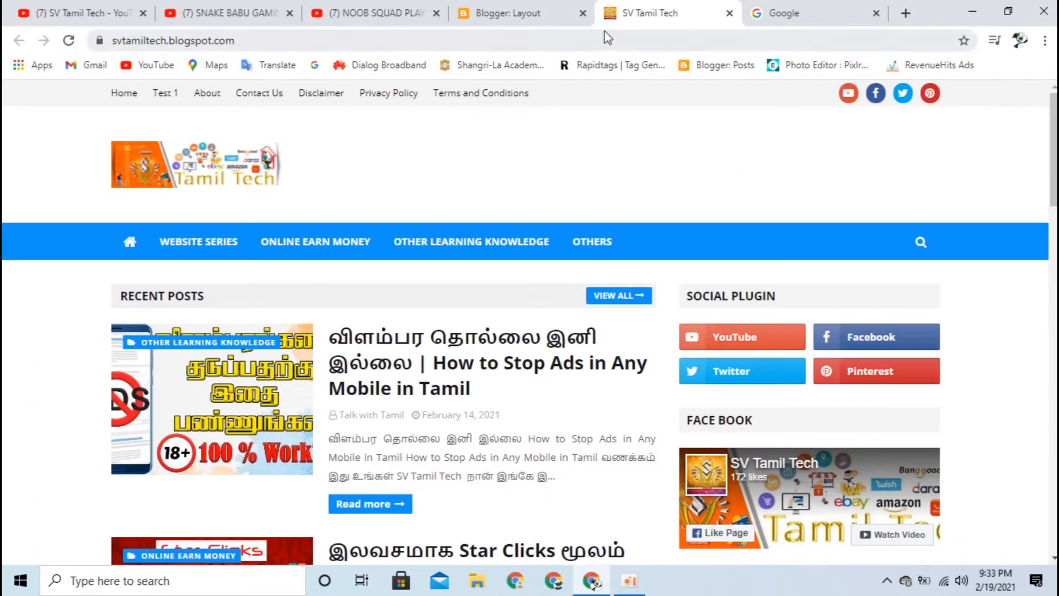
pyautogui.click(529, 13)
pyautogui.scroll(-2, 365, 403)
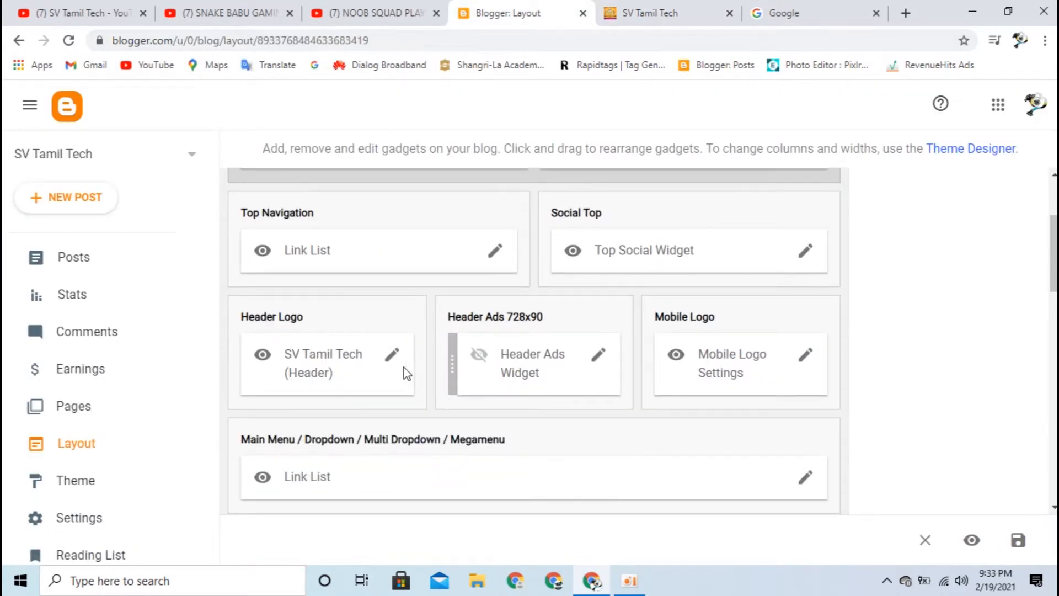
pyautogui.click(390, 358)
pyautogui.click(594, 7)
pyautogui.click(600, 9)
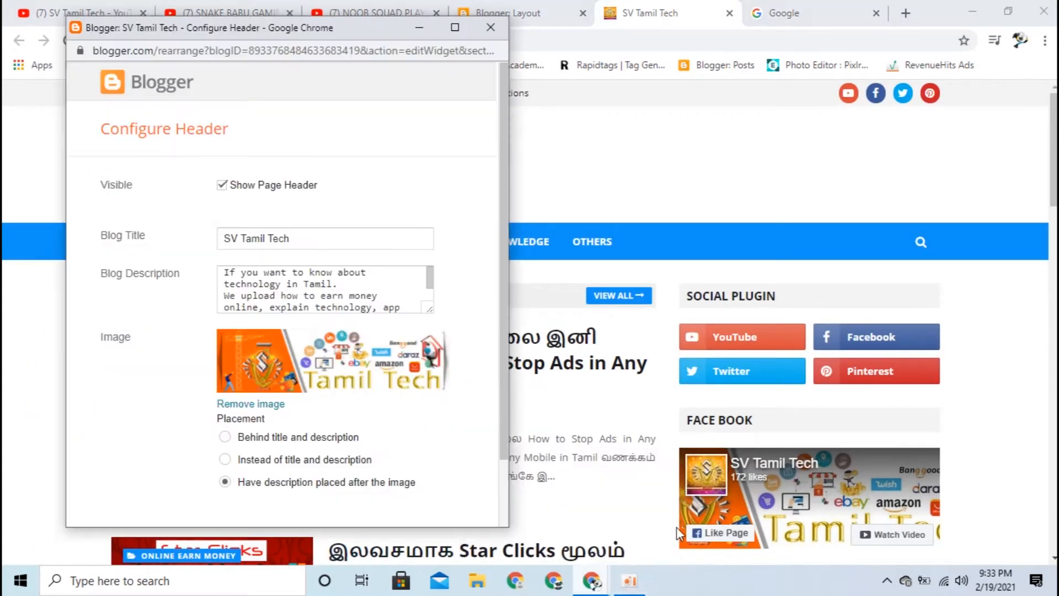
pyautogui.moveTo(254, 28); pyautogui.dragTo(620, 83)
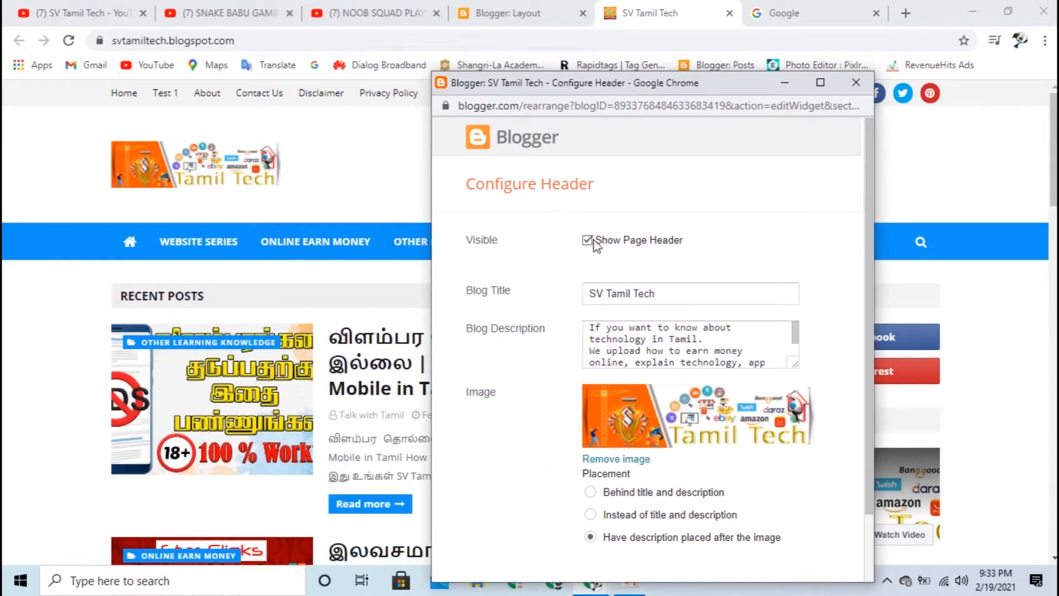
pyautogui.moveTo(581, 86); pyautogui.dragTo(585, 45)
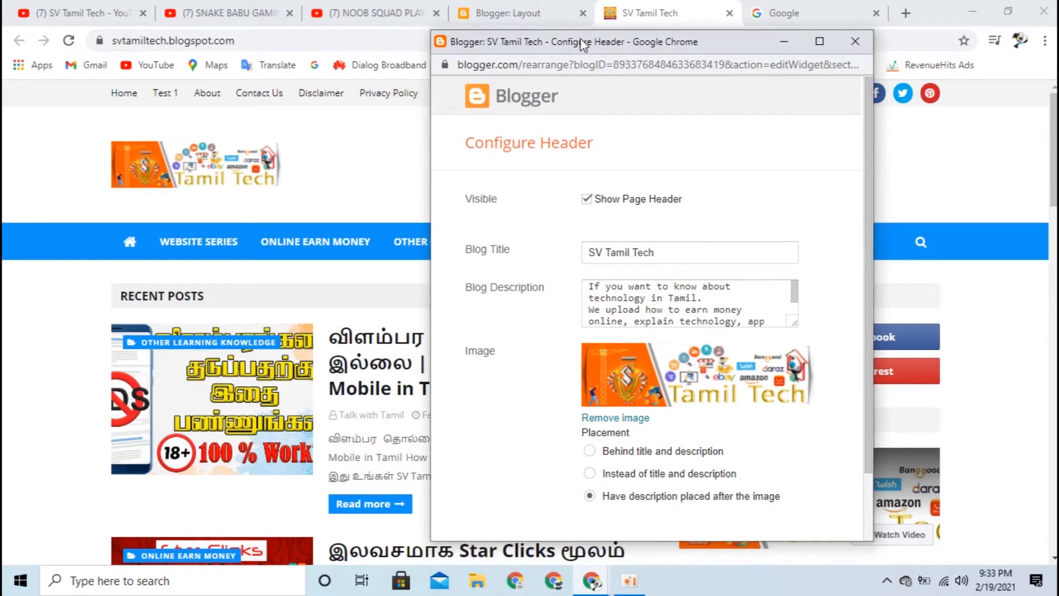
pyautogui.moveTo(605, 291); pyautogui.dragTo(711, 331)
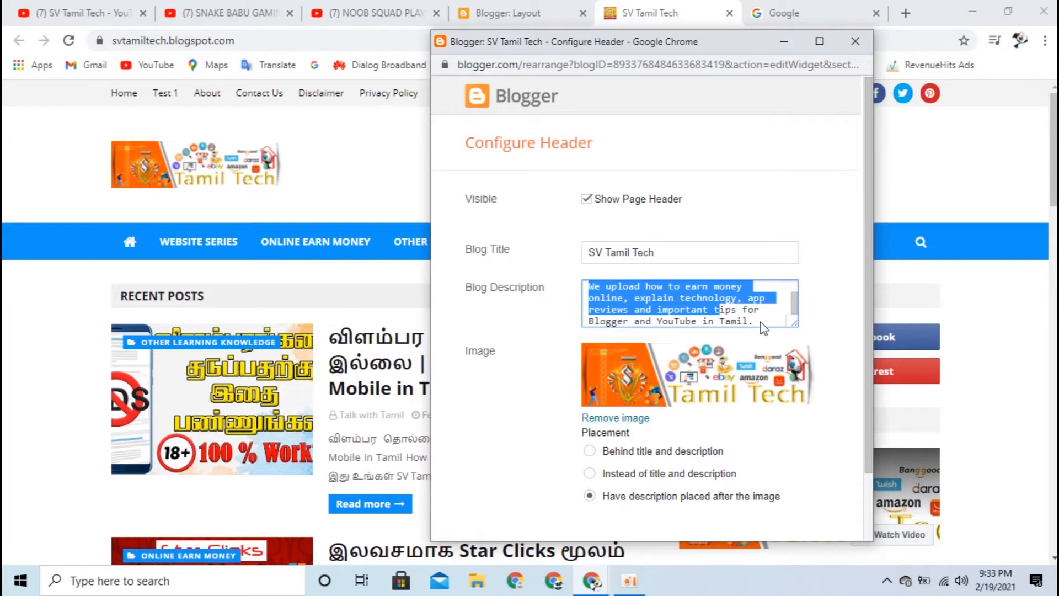
pyautogui.click(855, 41)
# Look over the layout's header ads, mobile logo and Main Menu sections, comparing the Main Menu with the live blog's menu bar
pyautogui.click(543, 8)
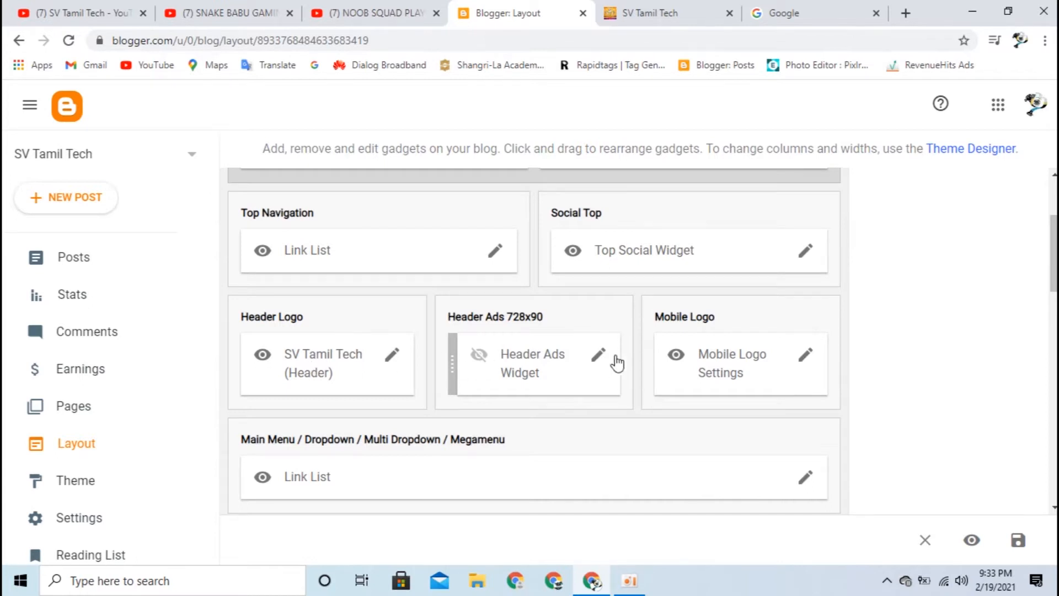
pyautogui.scroll(-3, 784, 388)
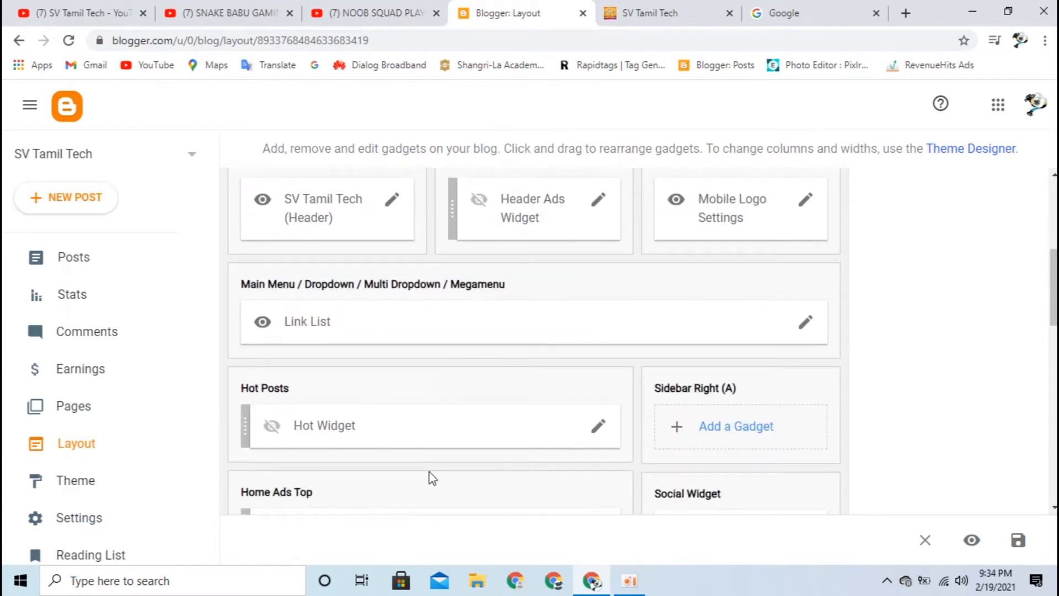
pyautogui.scroll(2, 434, 478)
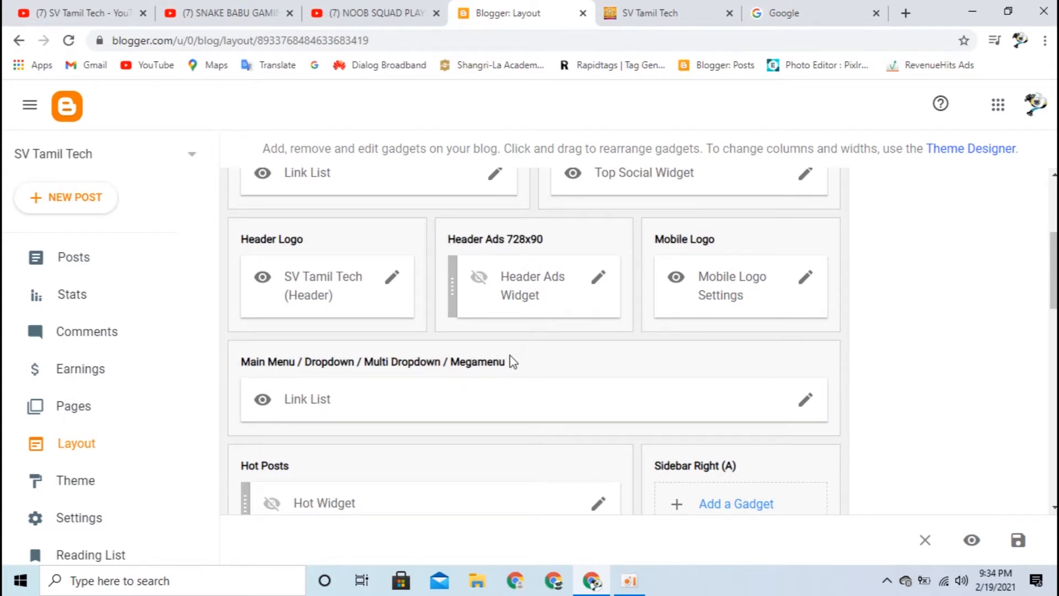
pyautogui.click(619, 7)
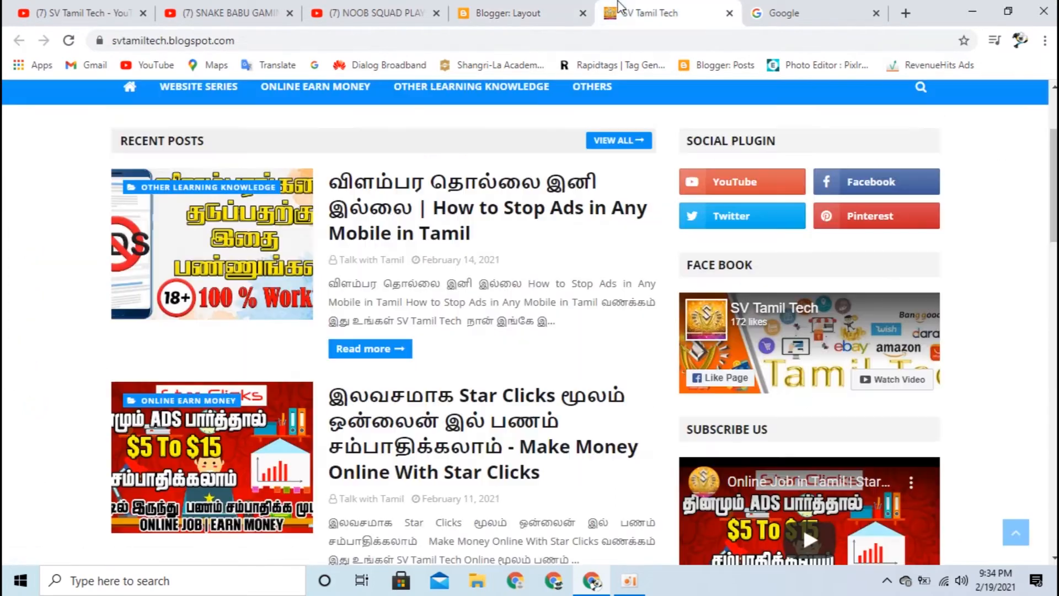
pyautogui.scroll(3, 265, 209)
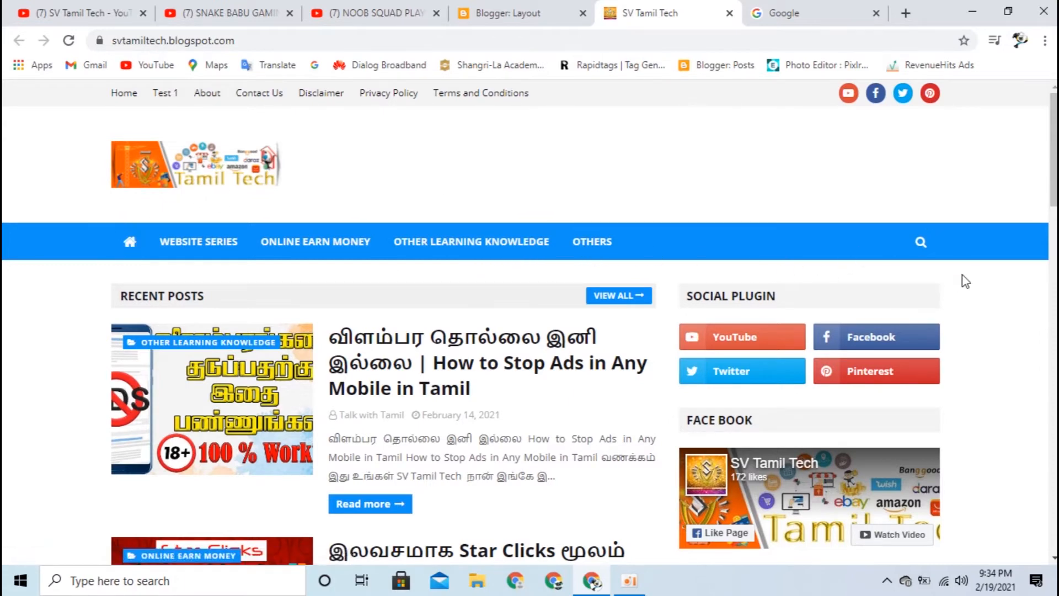
pyautogui.click(572, 7)
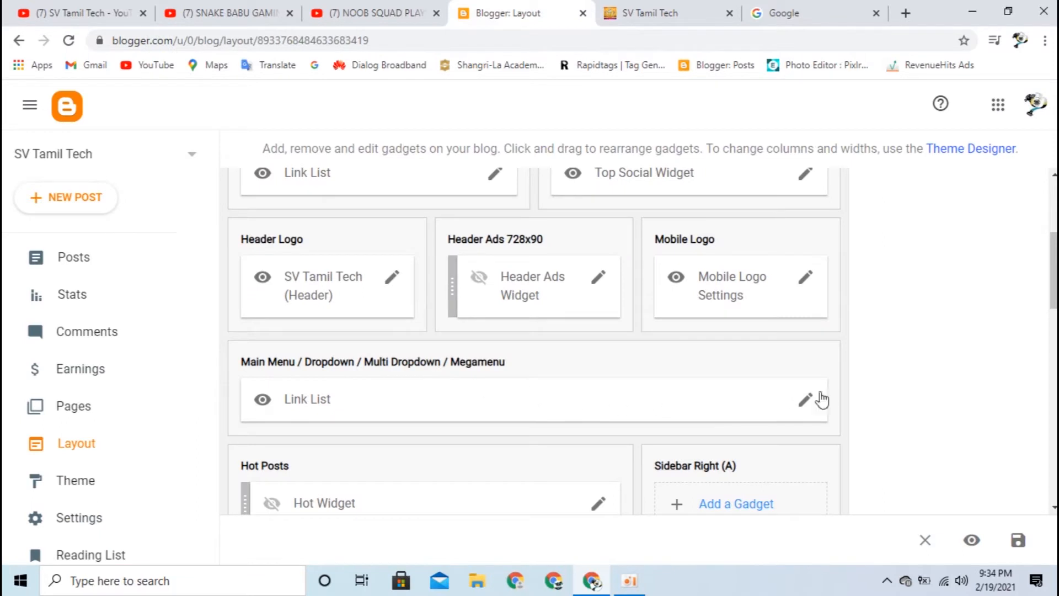
# Open the Main Menu link list and examine its existing links and the name and URL fields for new links
pyautogui.click(805, 401)
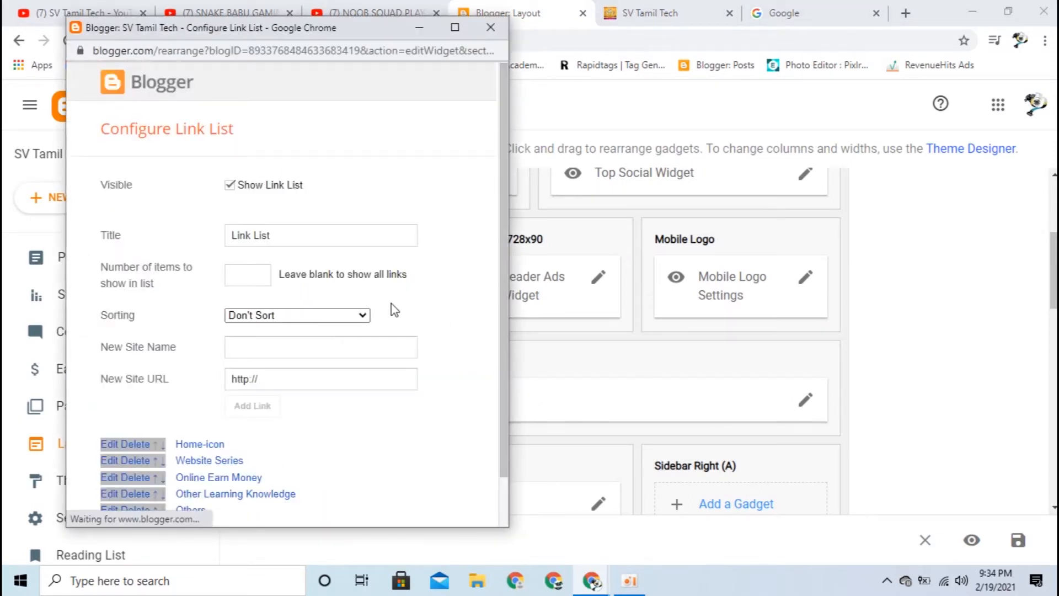
pyautogui.scroll(-1, 315, 400)
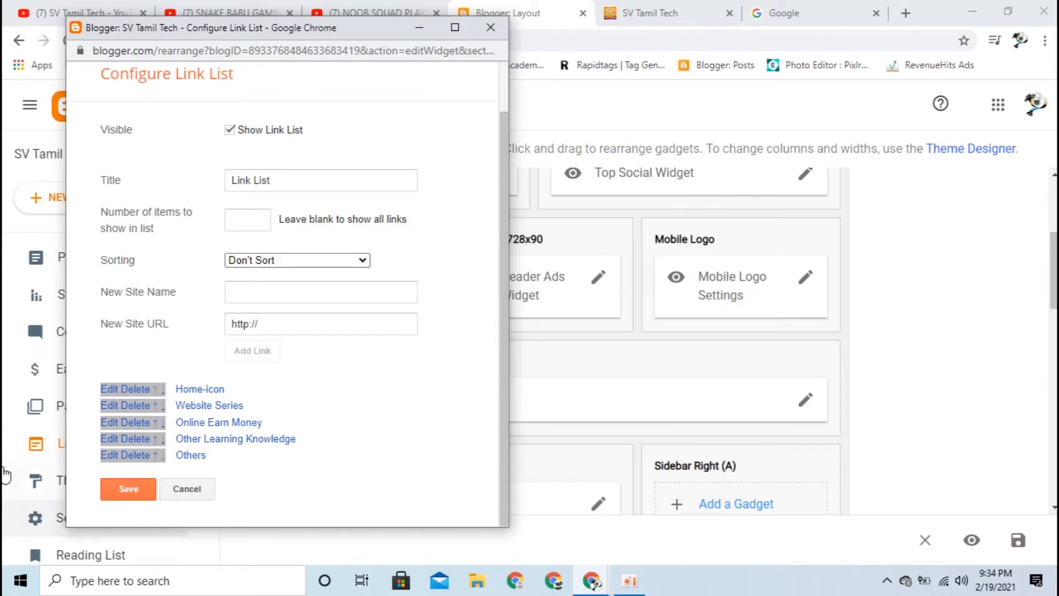
pyautogui.click(270, 294)
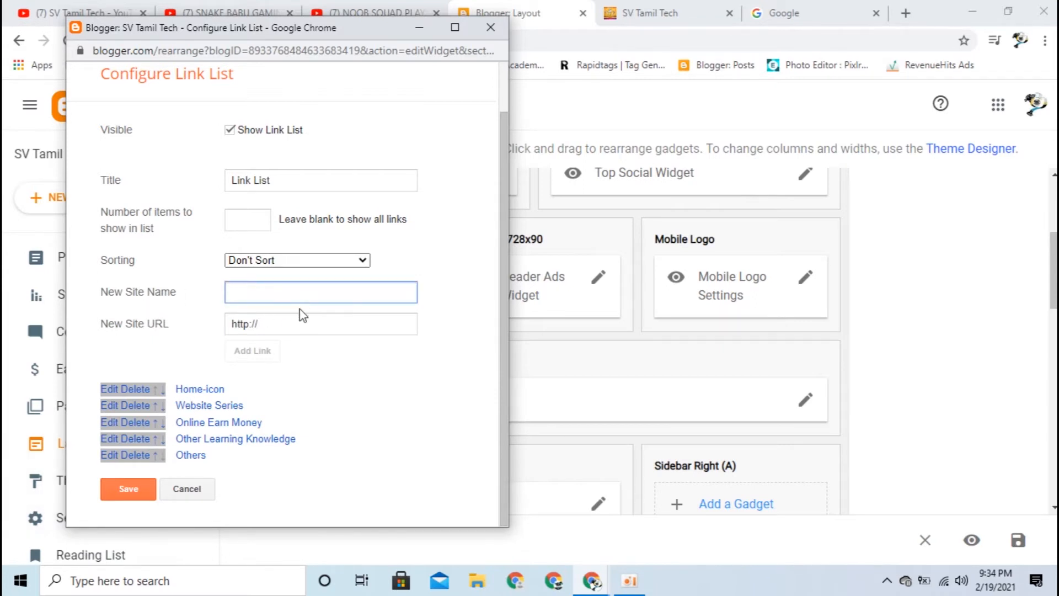
pyautogui.moveTo(243, 326); pyautogui.dragTo(257, 327)
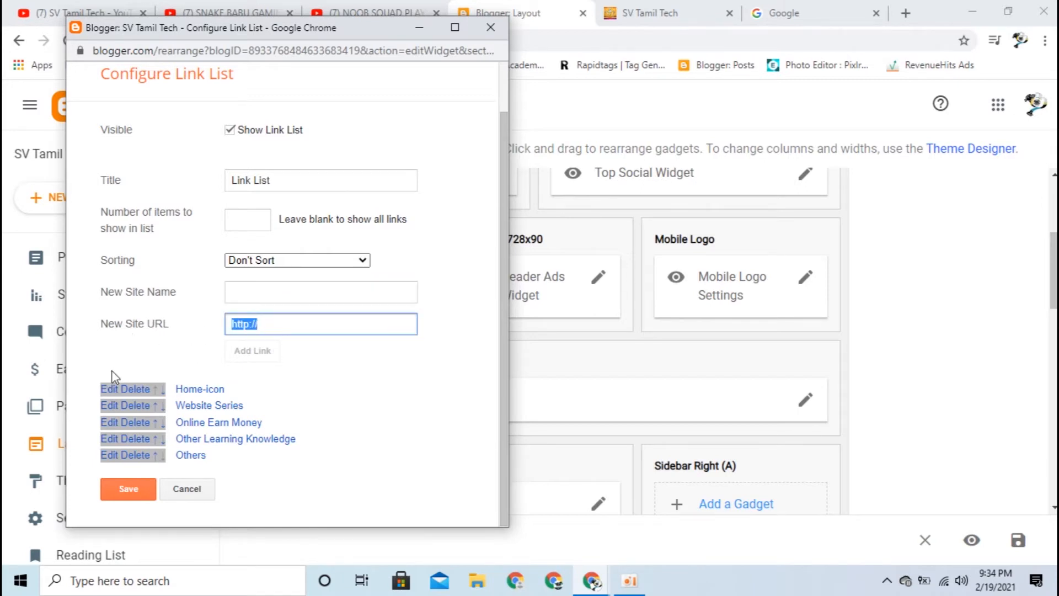
pyautogui.click(249, 295)
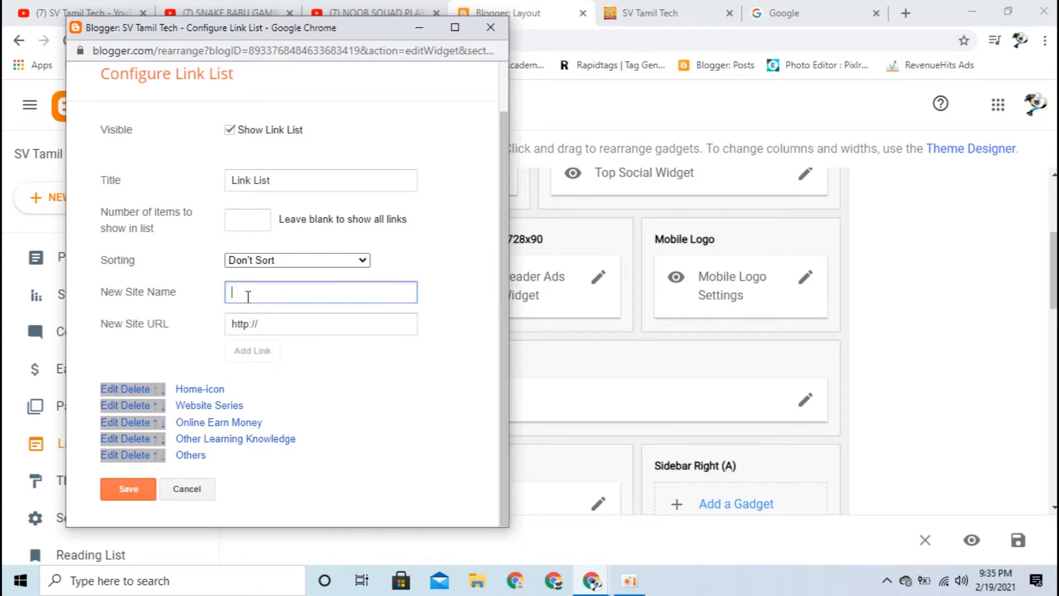
pyautogui.write('test')
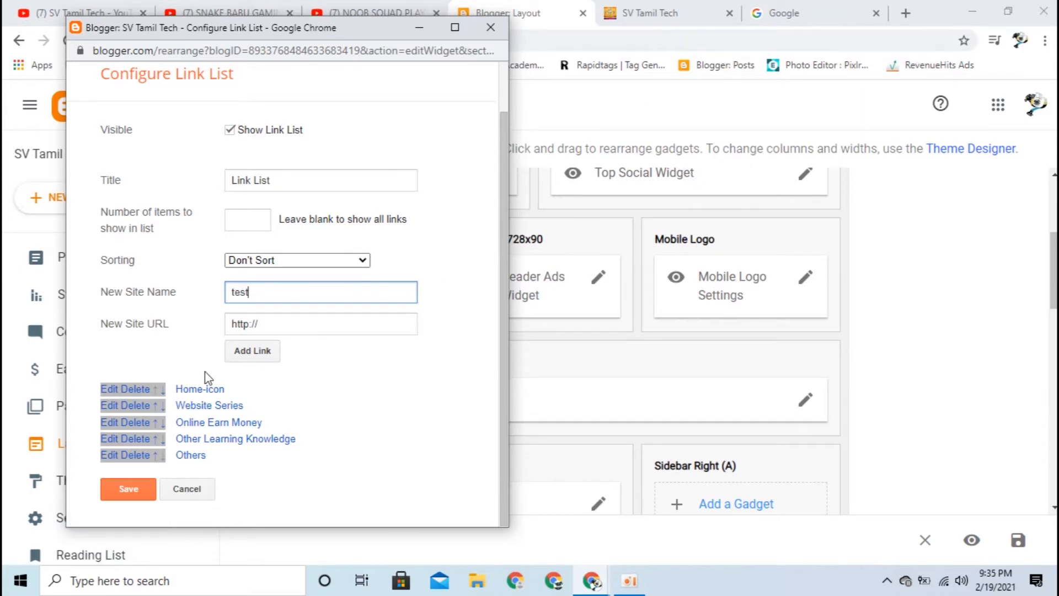
pyautogui.moveTo(287, 318); pyautogui.dragTo(227, 338)
pyautogui.click(284, 330)
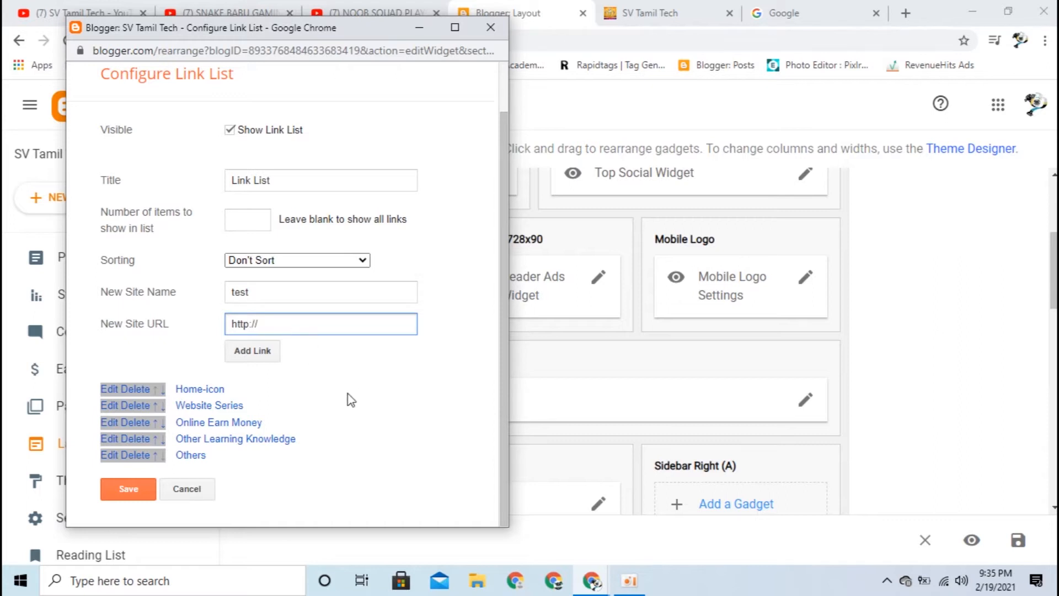
pyautogui.moveTo(274, 326); pyautogui.dragTo(160, 326)
pyautogui.click(285, 320)
pyautogui.moveTo(263, 327); pyautogui.dragTo(223, 343)
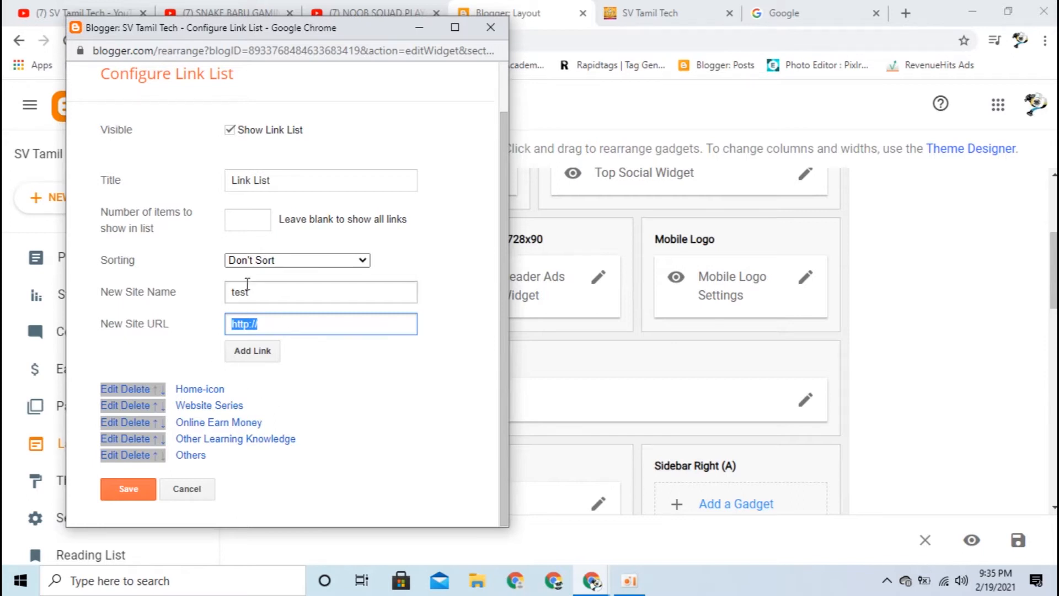
pyautogui.click(187, 489)
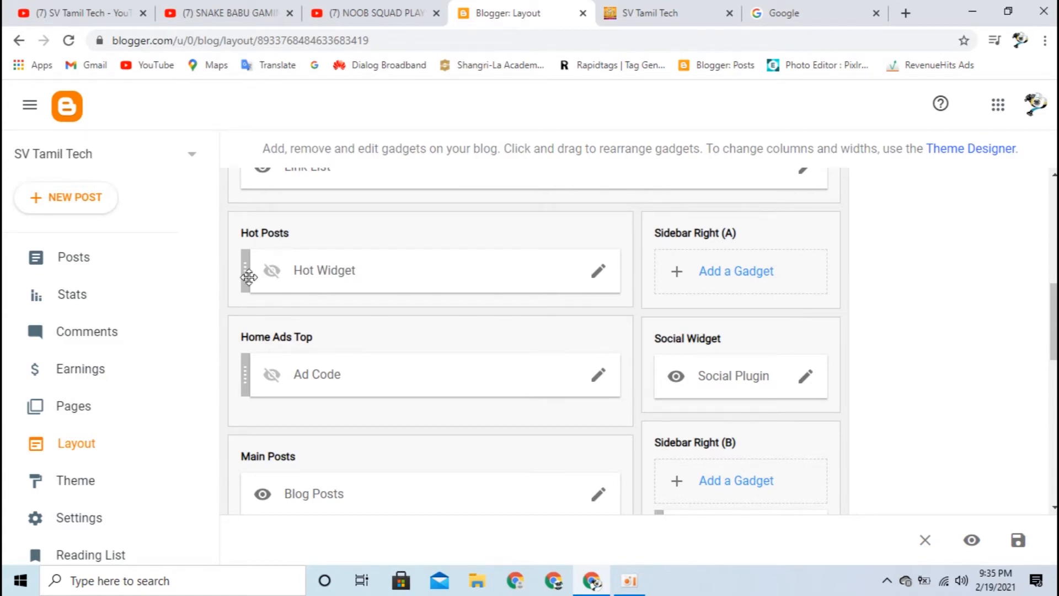
# Make the Hot Widget in the Hot Posts section visible, save it, and return to the live blog
pyautogui.click(597, 276)
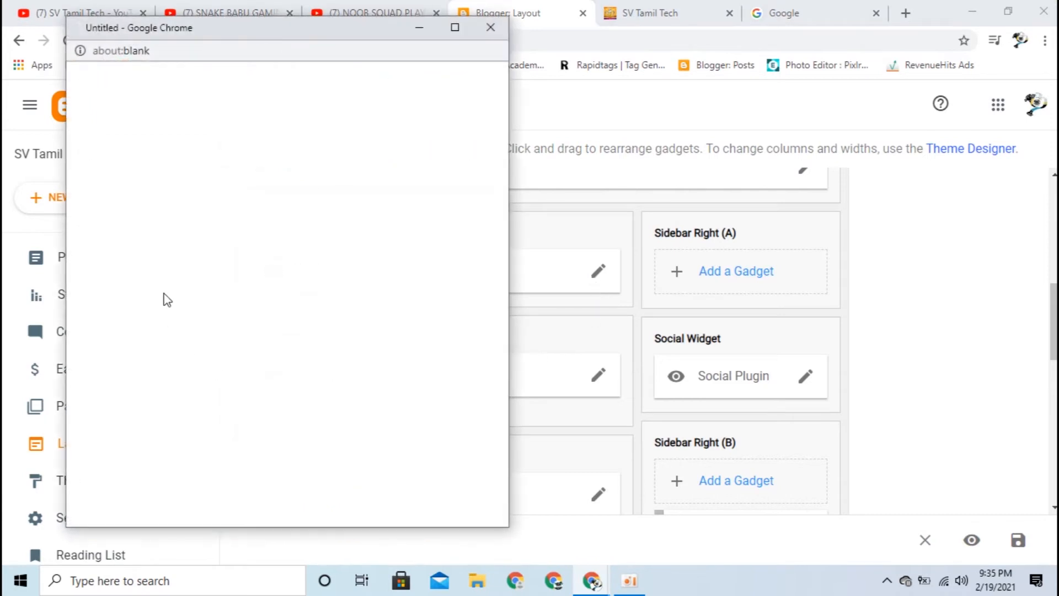
pyautogui.click(107, 194)
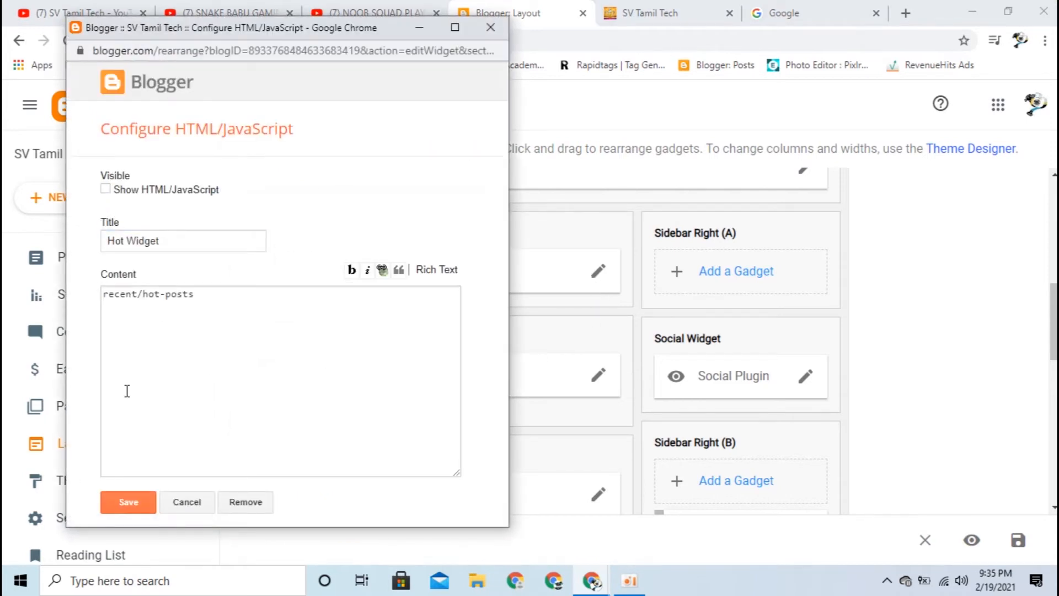
pyautogui.click(105, 191)
pyautogui.click(118, 249)
pyautogui.press('Return')
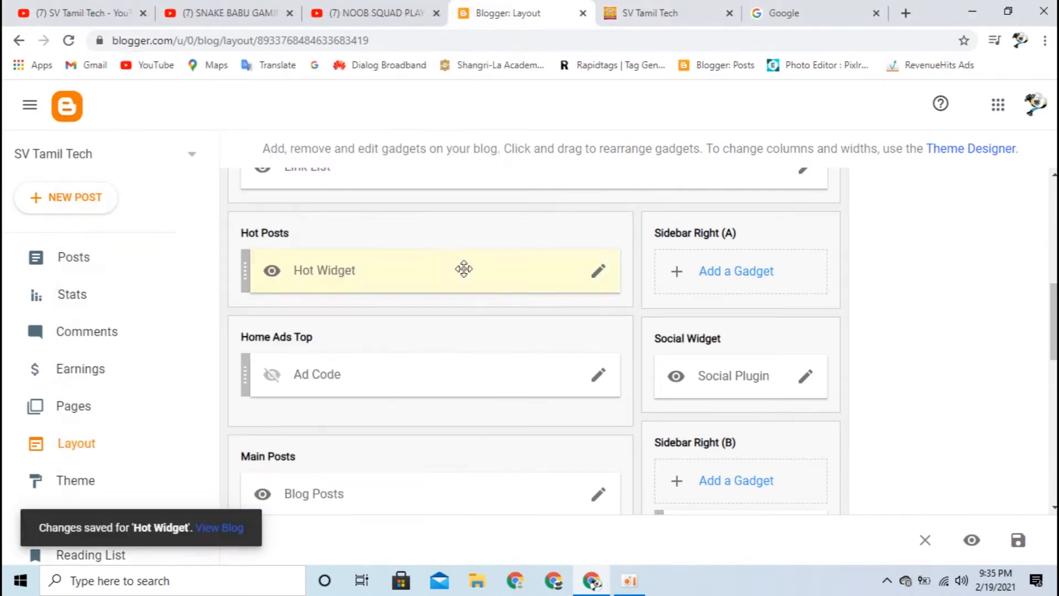
pyautogui.click(665, 13)
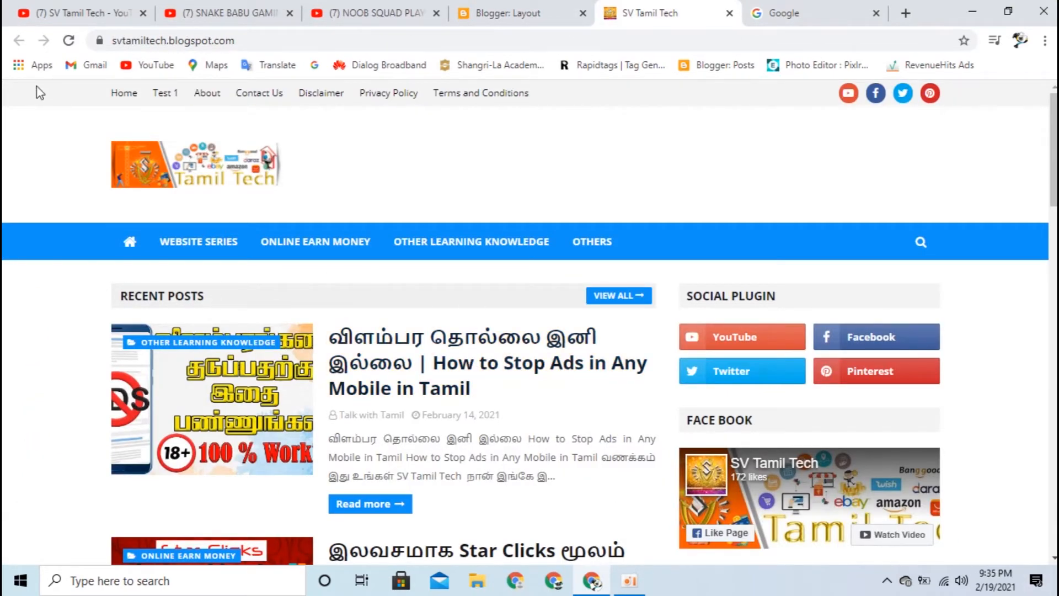
# Reload the live blog and examine the Hot Posts block above Recent Posts and the rest of the page
pyautogui.click(72, 37)
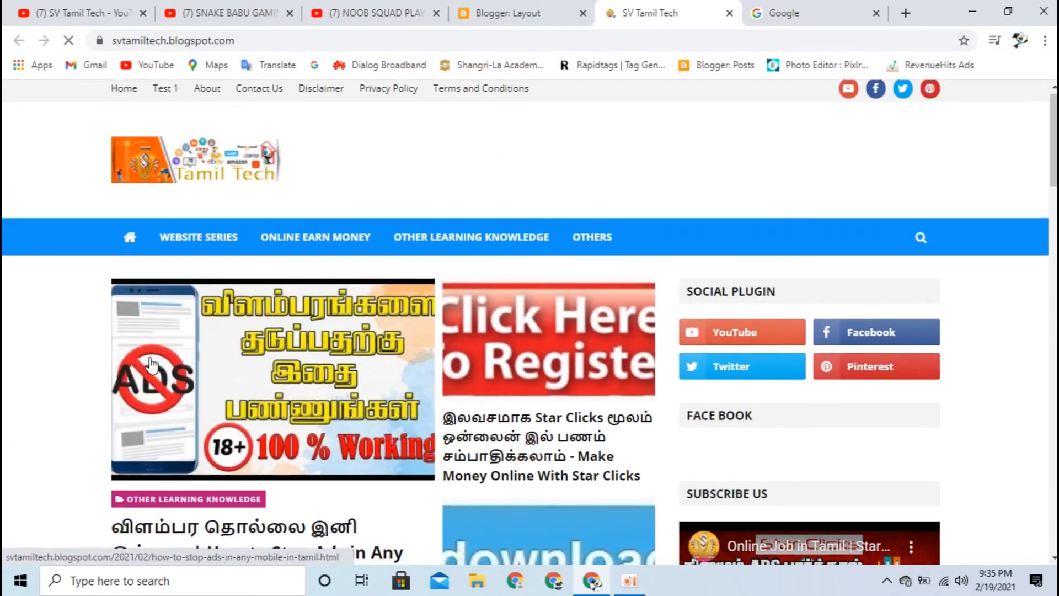
pyautogui.scroll(-2, 548, 271)
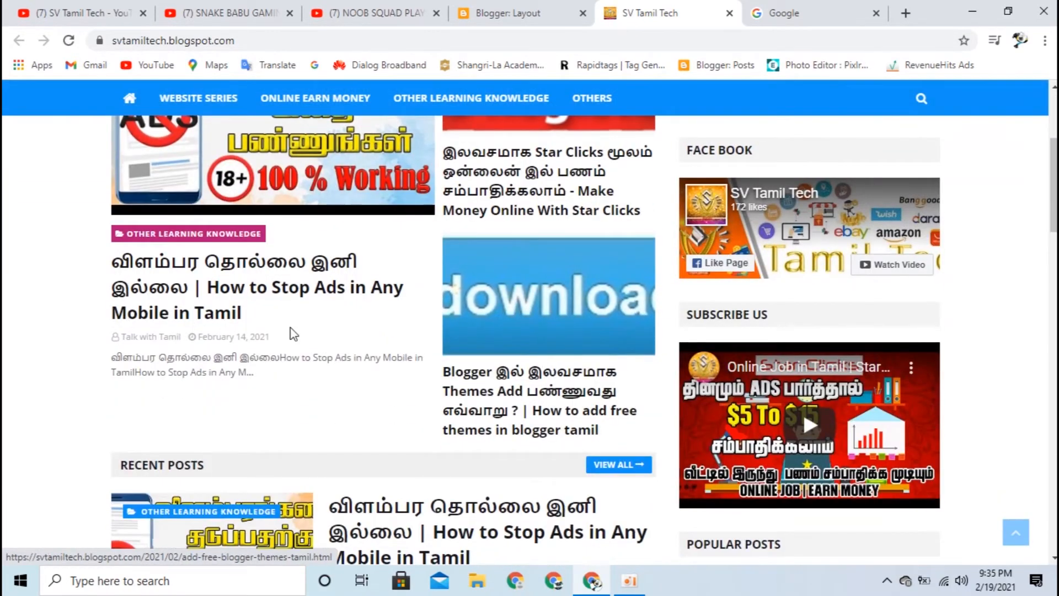
pyautogui.scroll(1, 253, 318)
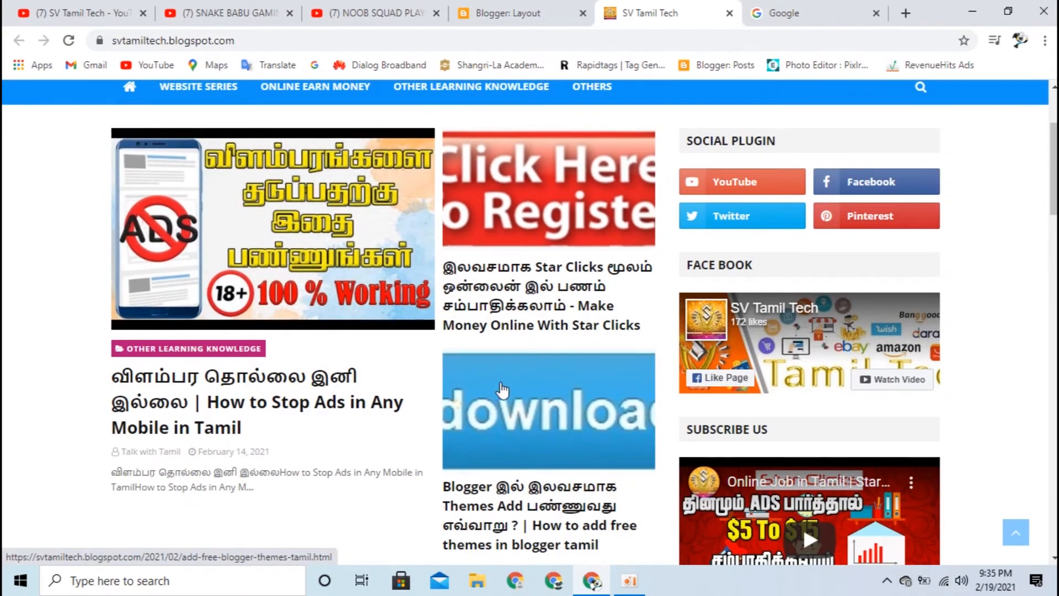
pyautogui.scroll(-2, 503, 393)
pyautogui.scroll(-12, 503, 393)
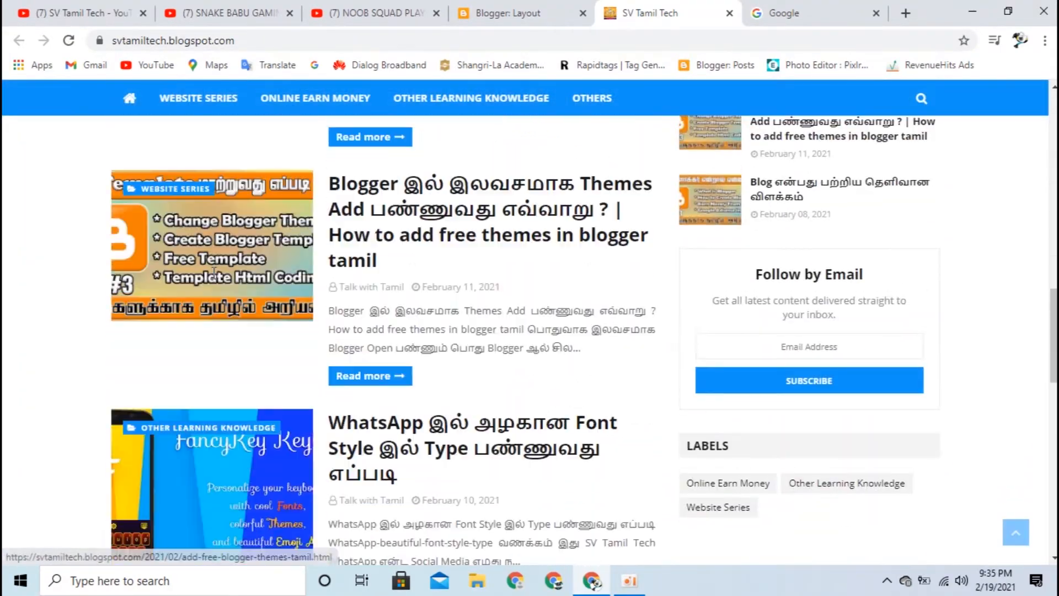
pyautogui.scroll(15, 219, 271)
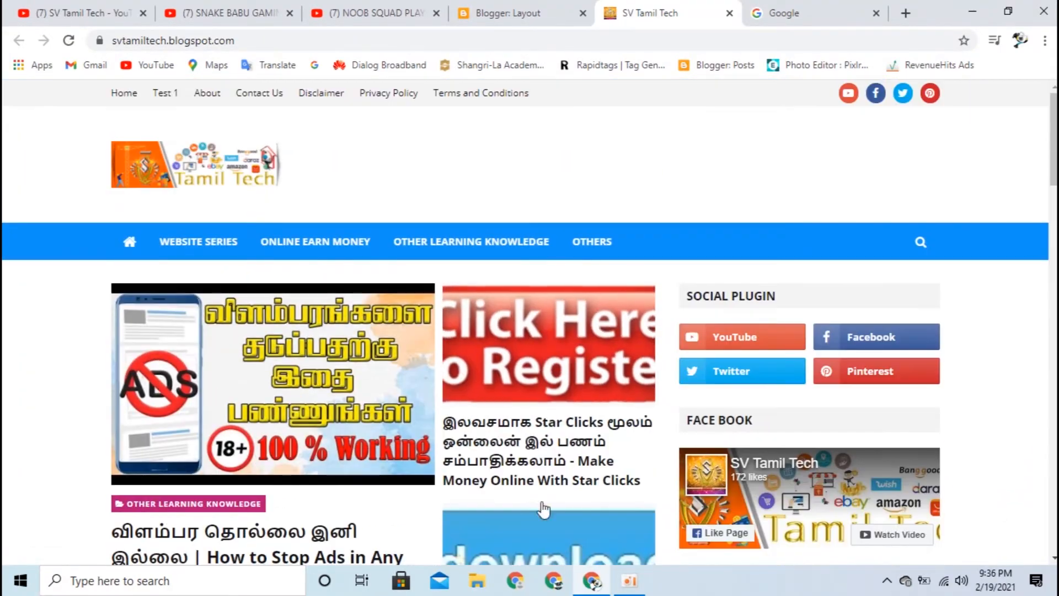
pyautogui.scroll(-1, 542, 378)
pyautogui.scroll(-6, 543, 378)
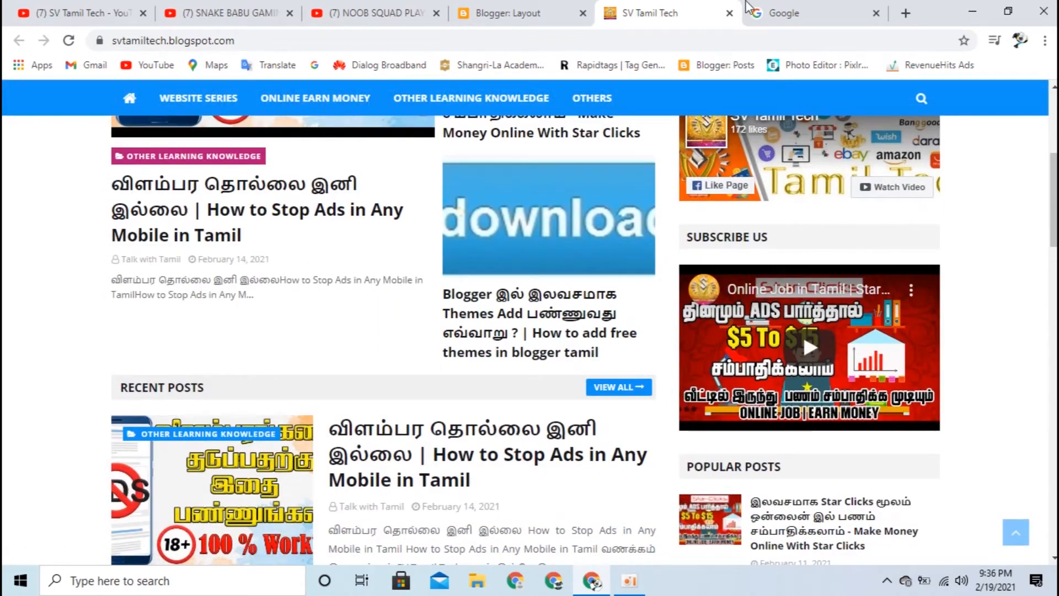
# Return to the Blogger layout, hide the Hot Widget in the Hot Posts section, and save it
pyautogui.click(550, 7)
pyautogui.click(599, 272)
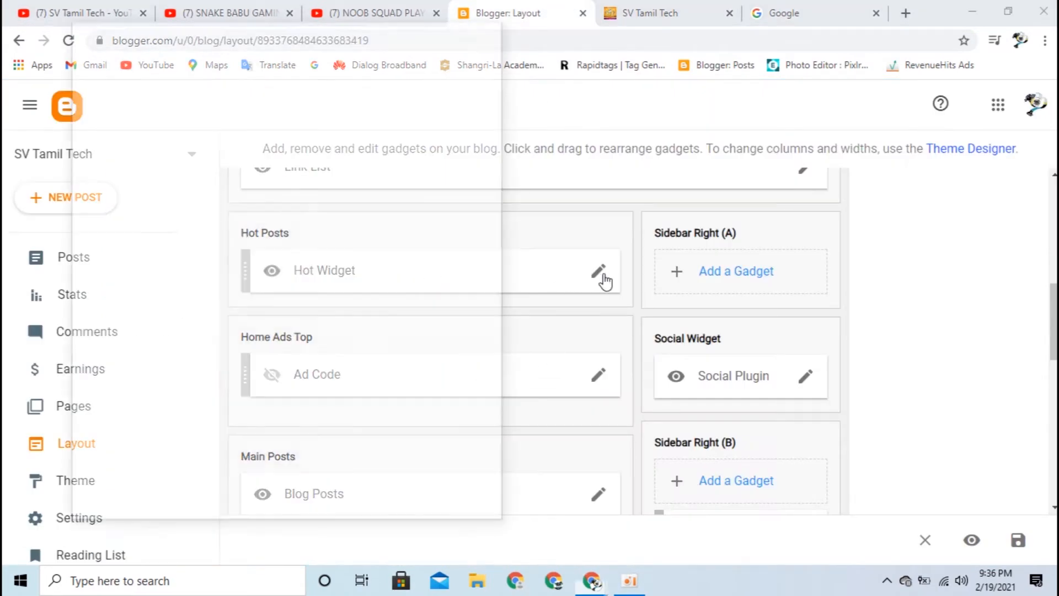
pyautogui.click(106, 188)
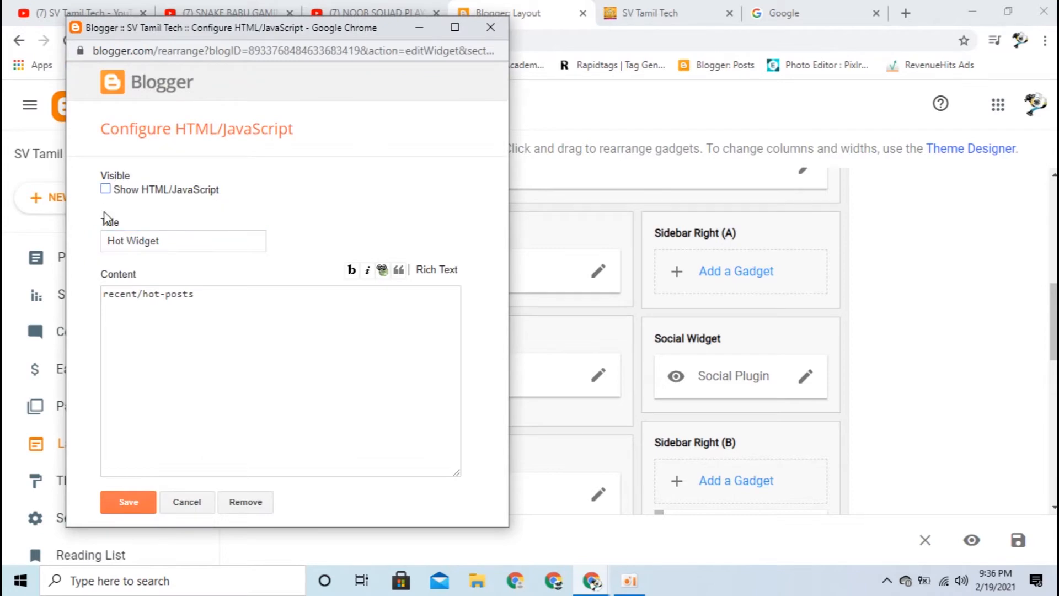
pyautogui.click(128, 502)
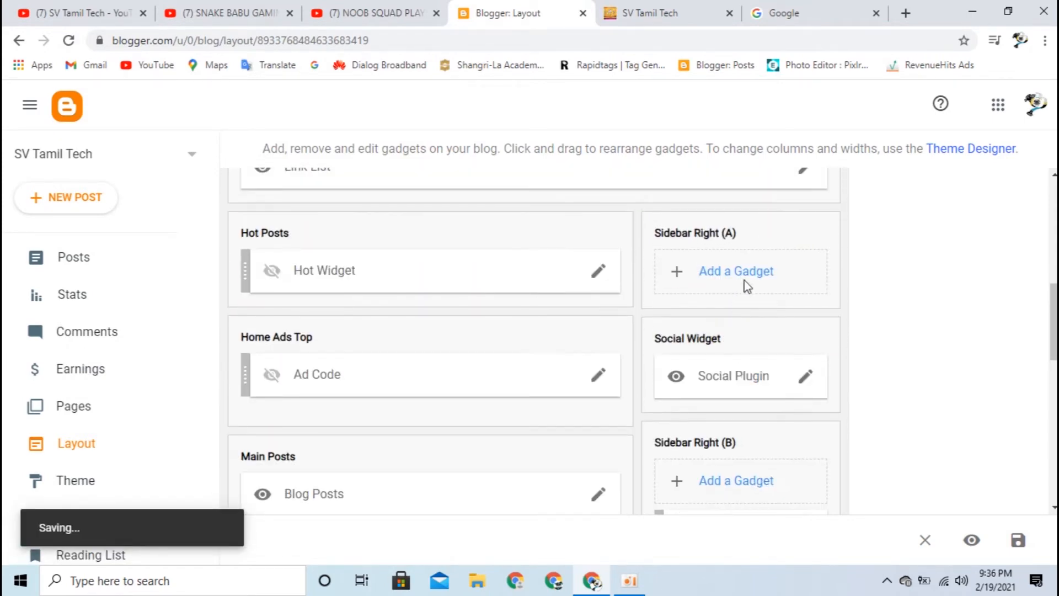
# Open the gadget list for Sidebar Right (A) and compare that layout area with the live blog's sidebar
pyautogui.click(744, 282)
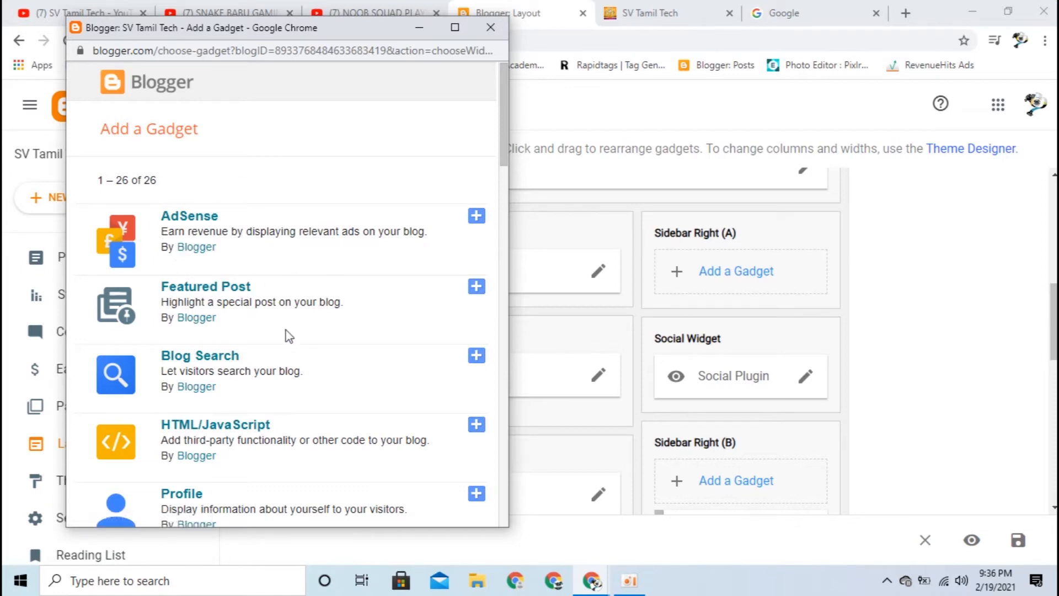
pyautogui.scroll(-1, 373, 309)
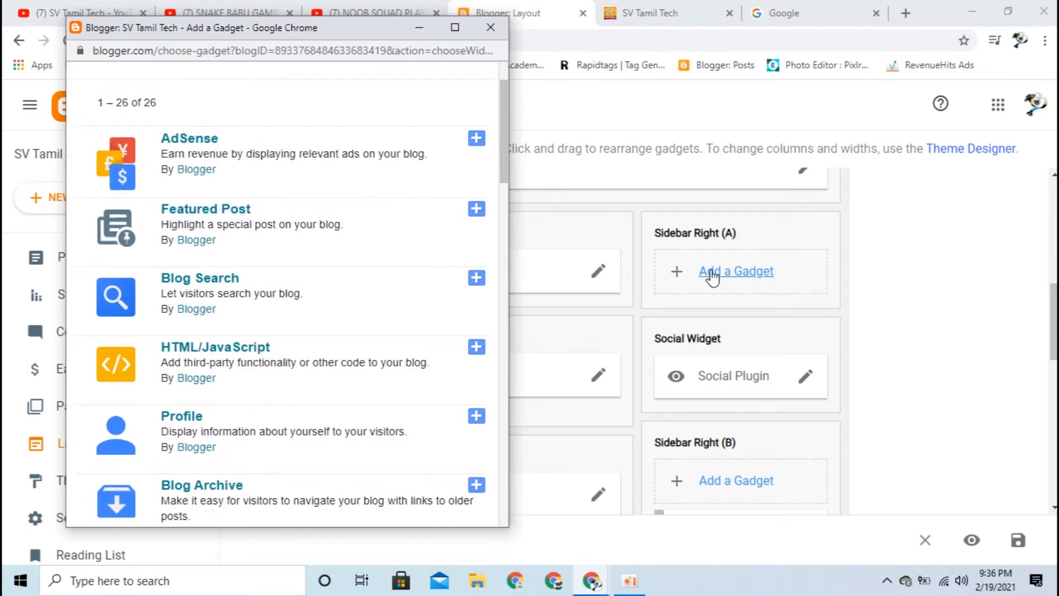
pyautogui.click(651, 13)
pyautogui.scroll(8, 731, 329)
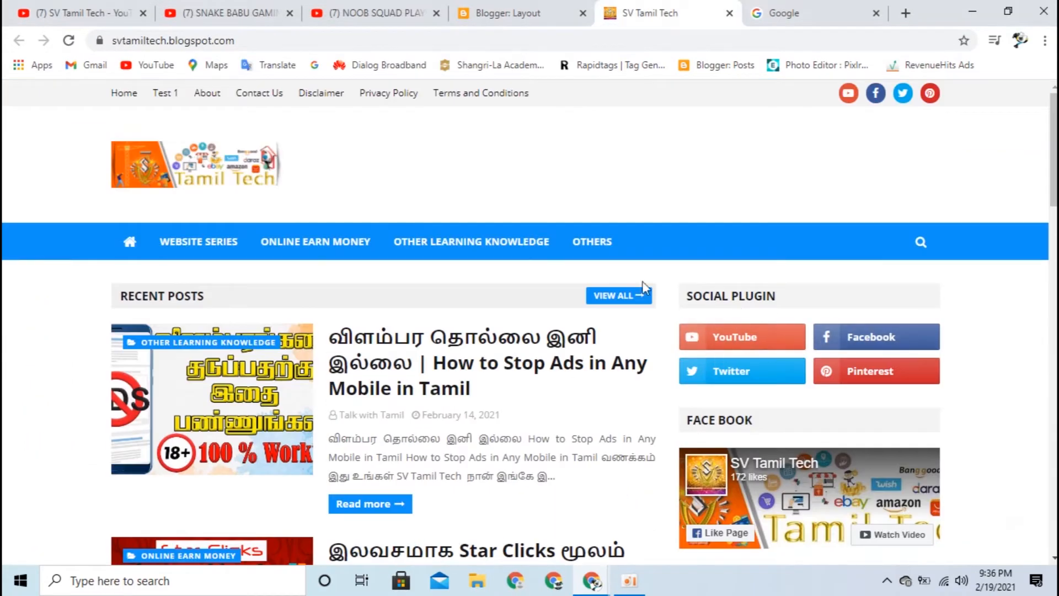
pyautogui.click(488, 8)
pyautogui.click(712, 6)
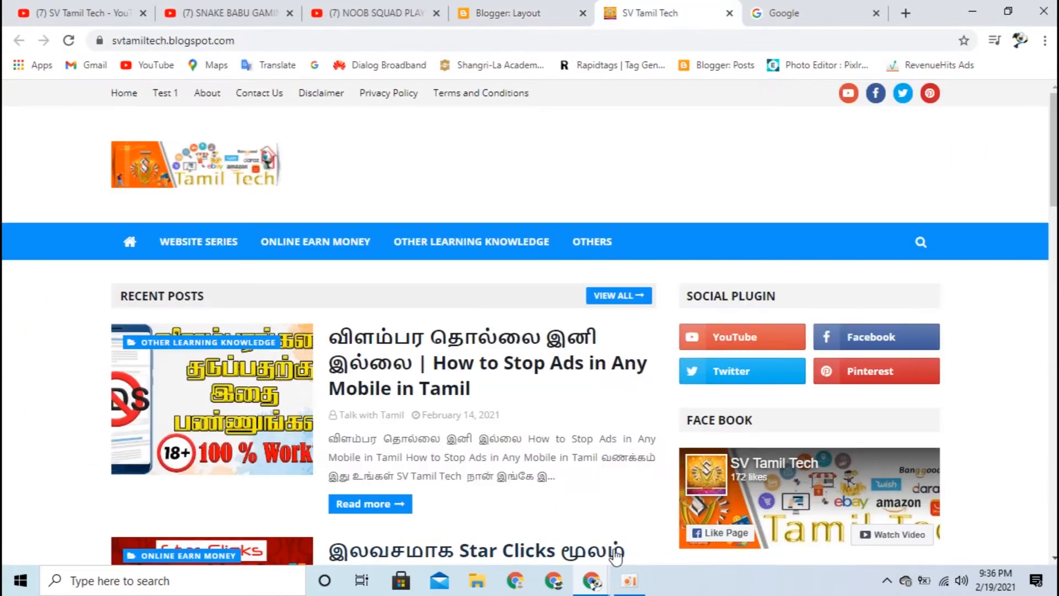
pyautogui.click(656, 513)
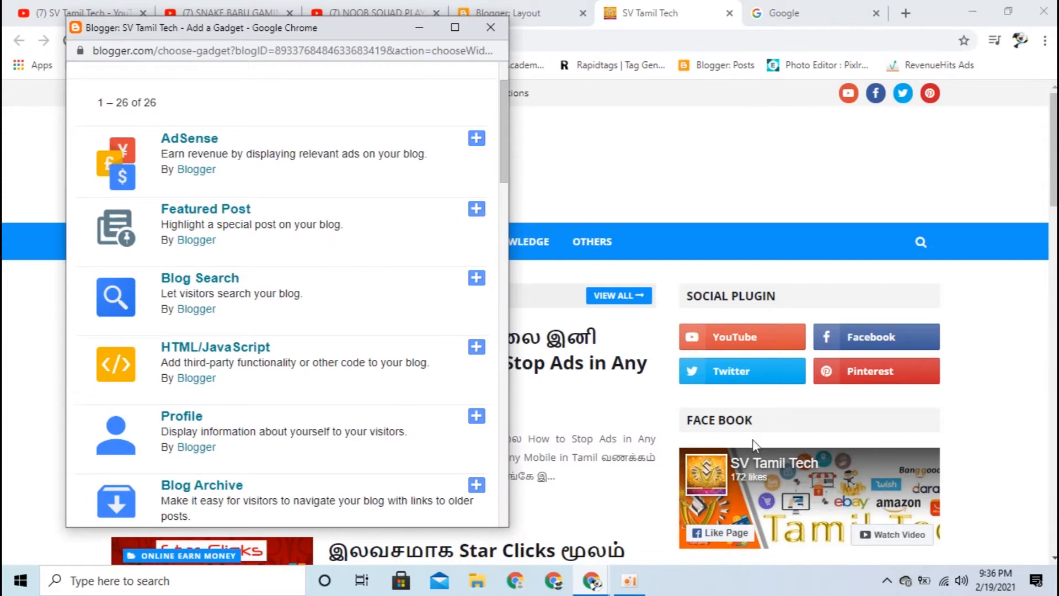
# Browse the available gadgets from AdSense through Report Abuse, and close the gadget list without adding one
pyautogui.scroll(-2, 727, 436)
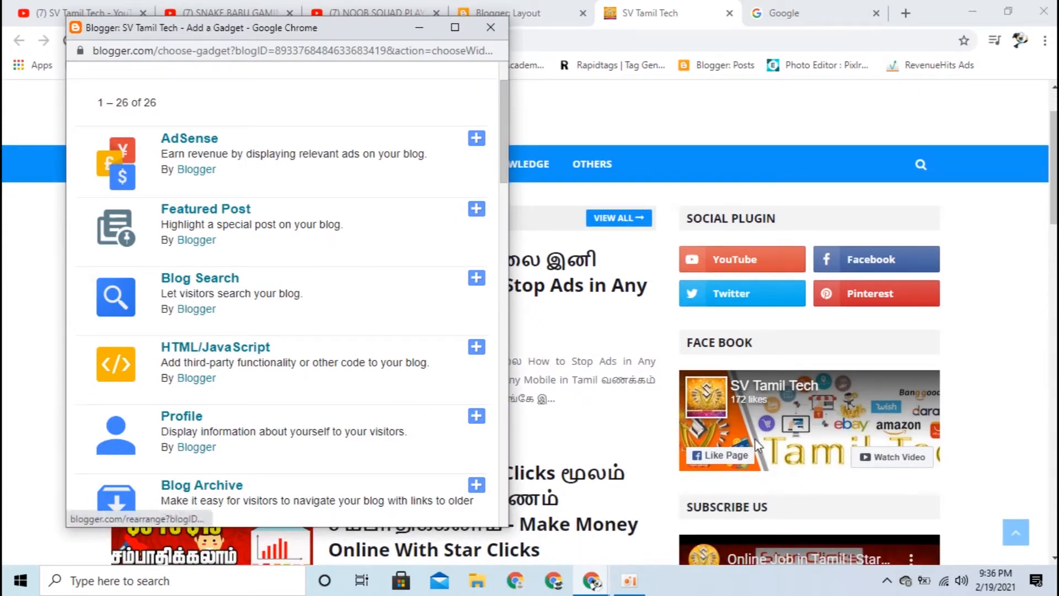
pyautogui.scroll(-4, 324, 428)
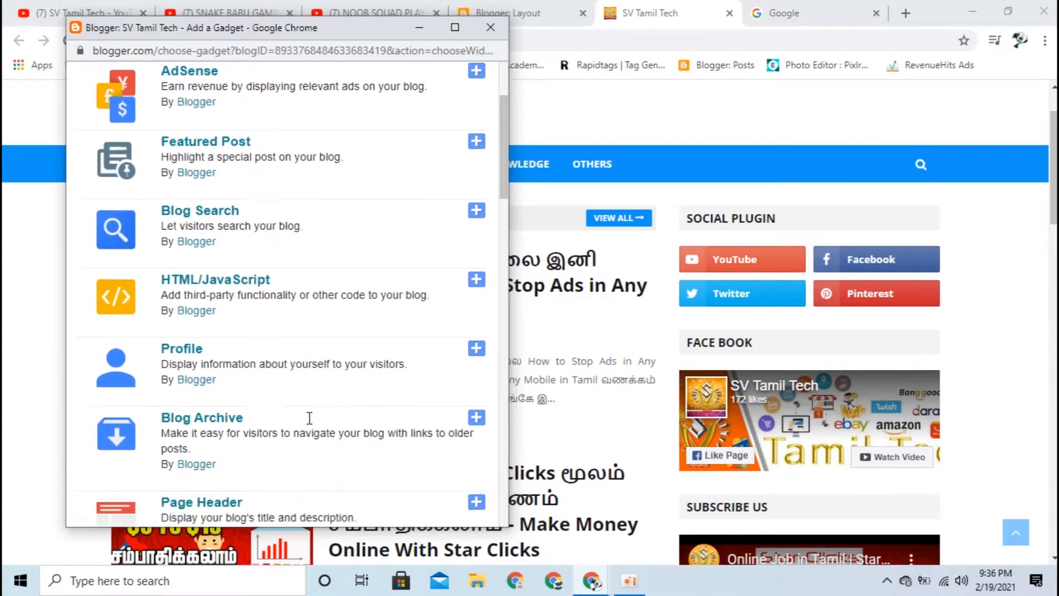
pyautogui.scroll(-20, 262, 357)
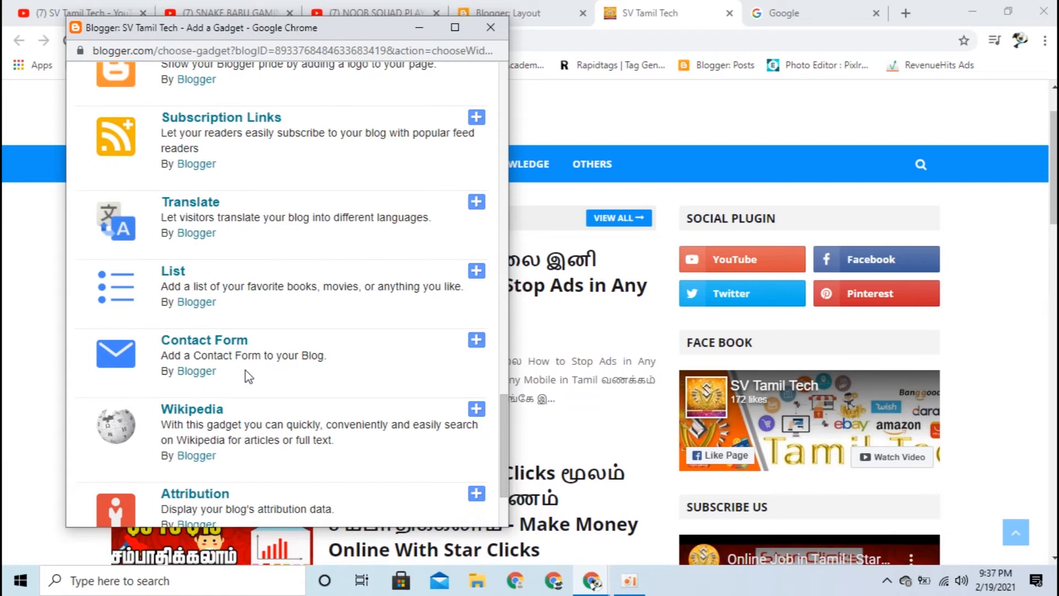
pyautogui.scroll(-2, 247, 376)
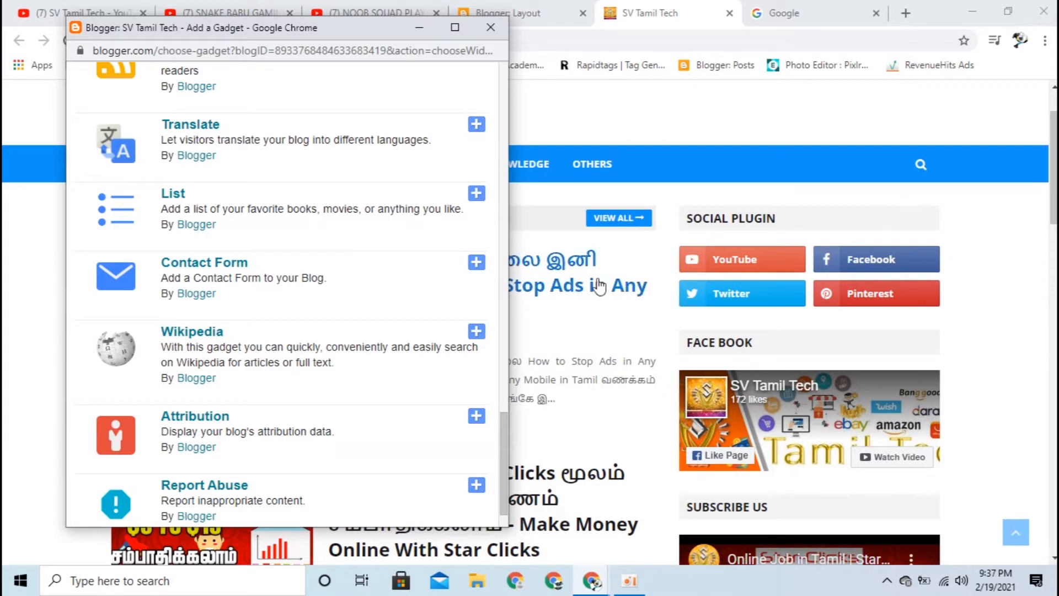
pyautogui.scroll(-1, 303, 338)
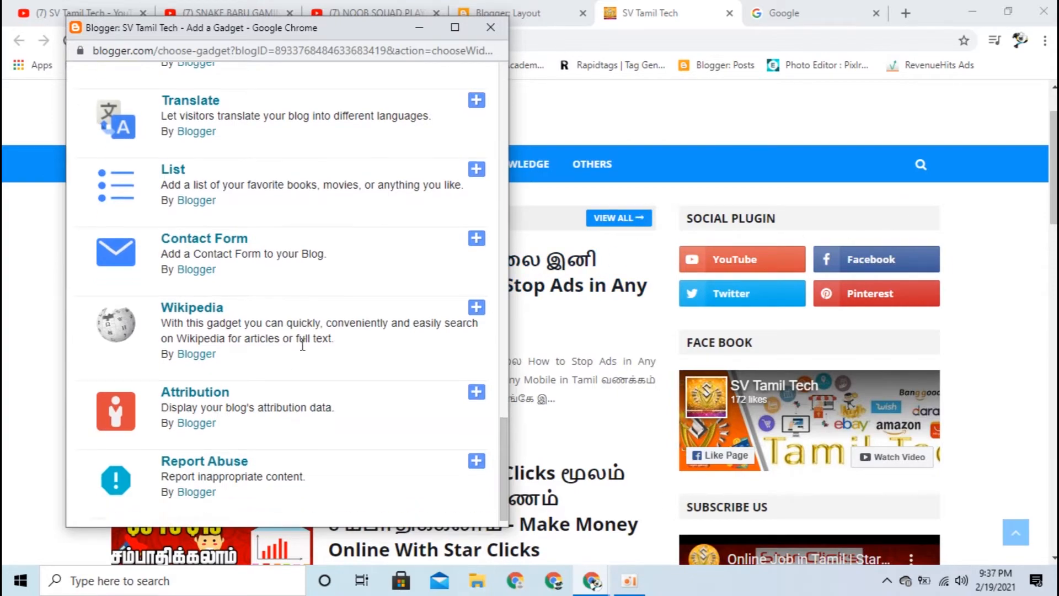
pyautogui.scroll(15, 300, 349)
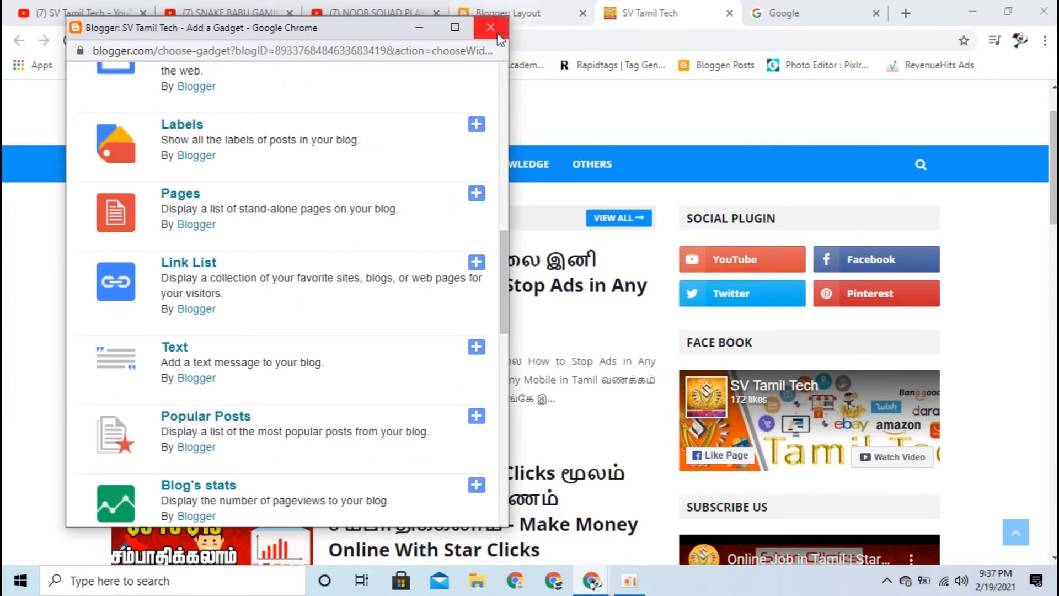
pyautogui.click(490, 26)
# In the layout's Home Ads Top section, make the Ad Code gadget visible and save it
pyautogui.click(524, 18)
pyautogui.scroll(-3, 592, 355)
pyautogui.scroll(1, 446, 293)
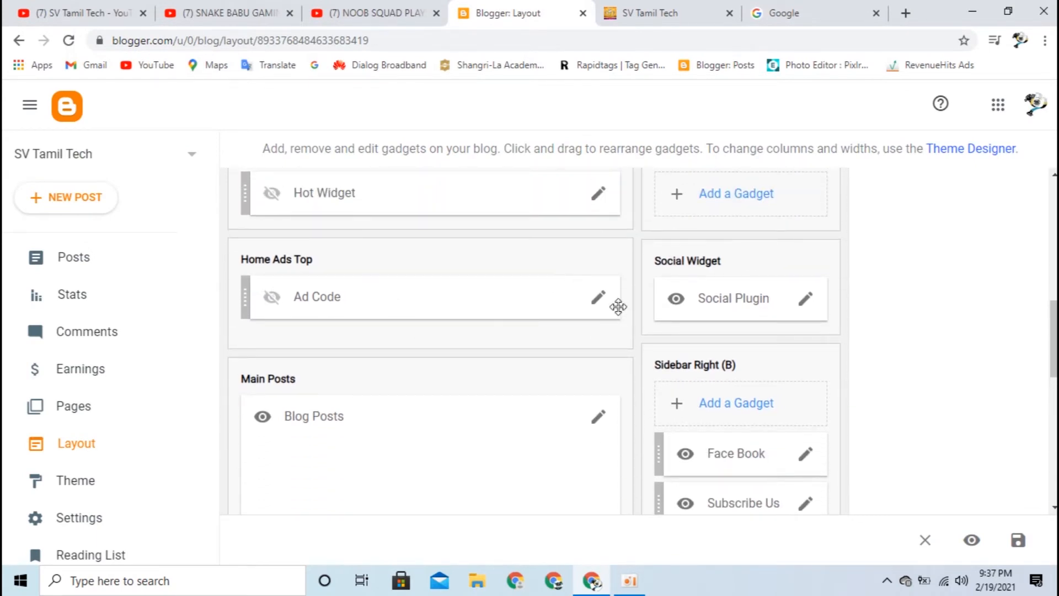
pyautogui.click(599, 298)
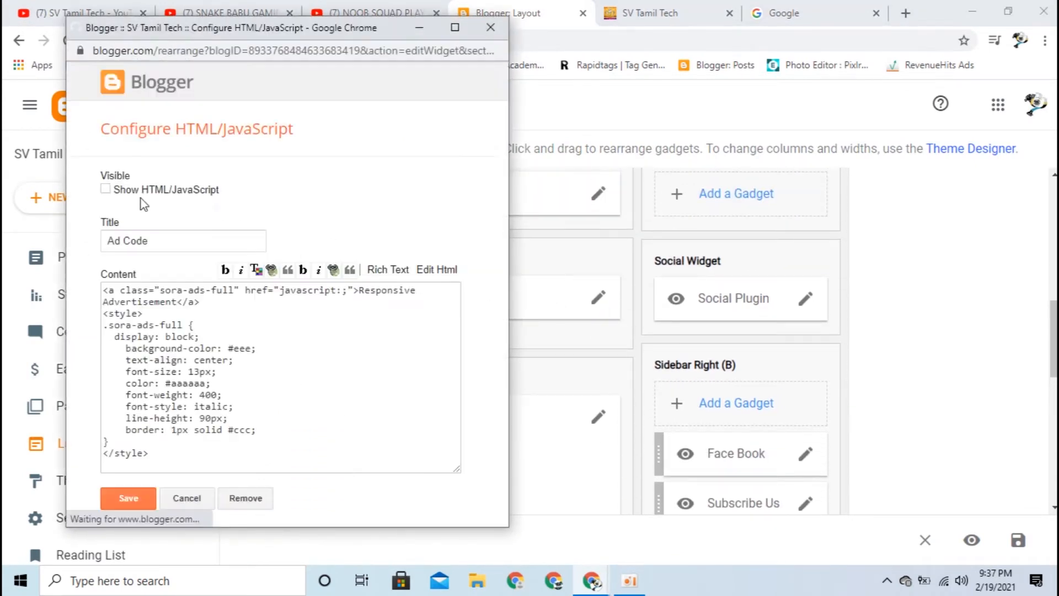
pyautogui.click(138, 503)
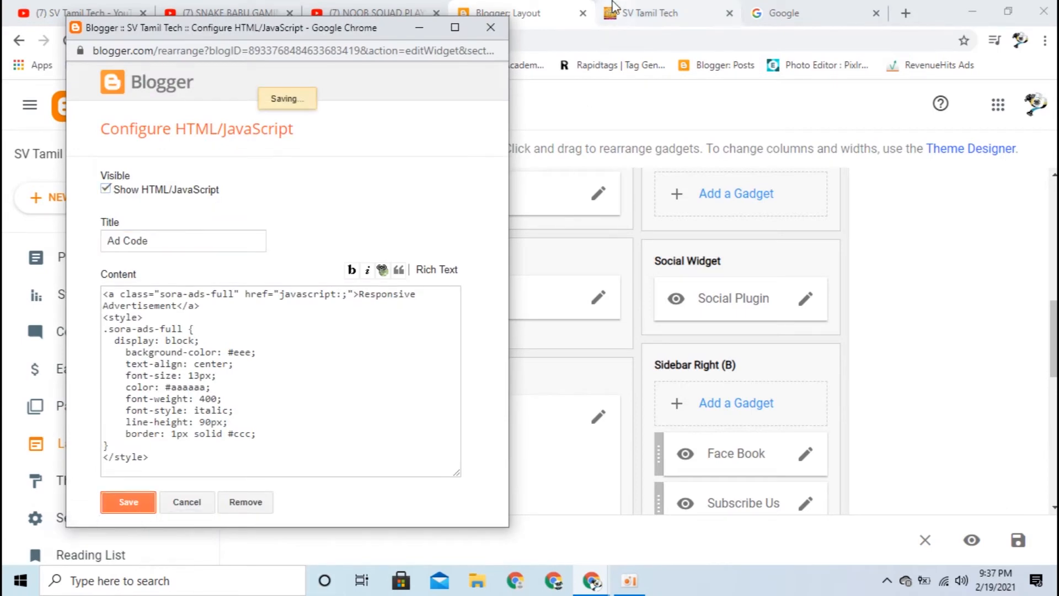
# Reload the live blog and examine the advertisement area above Recent Posts and the page below it
pyautogui.click(656, 5)
pyautogui.click(69, 41)
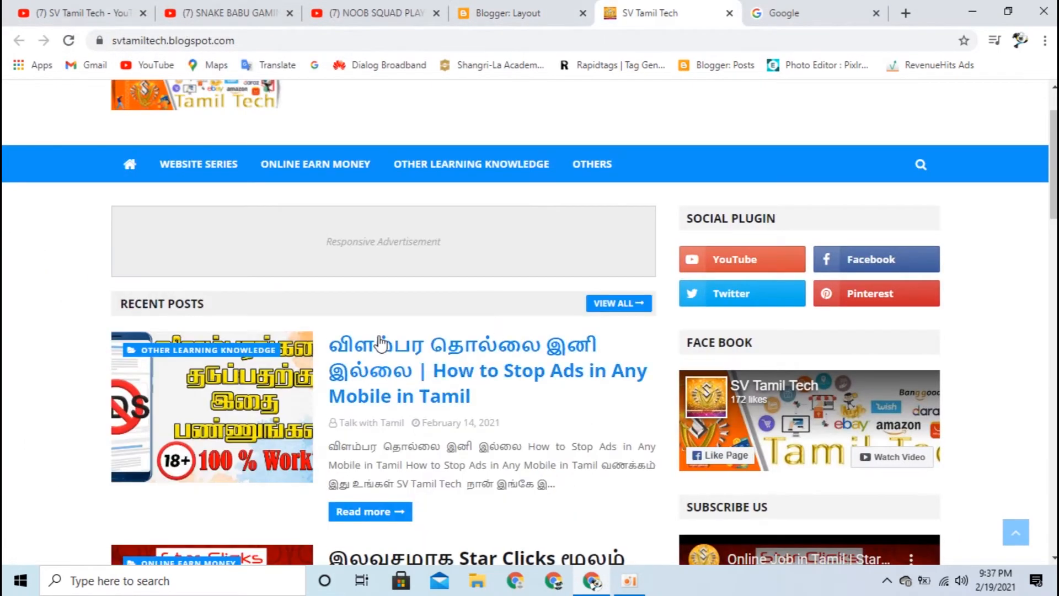
pyautogui.scroll(2, 381, 344)
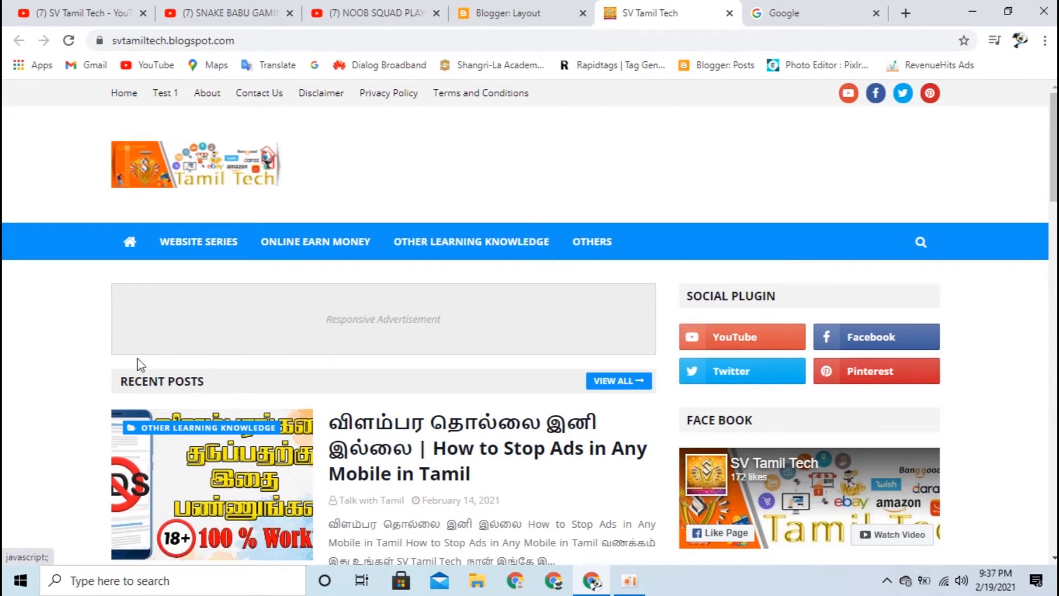
pyautogui.scroll(-12, 693, 338)
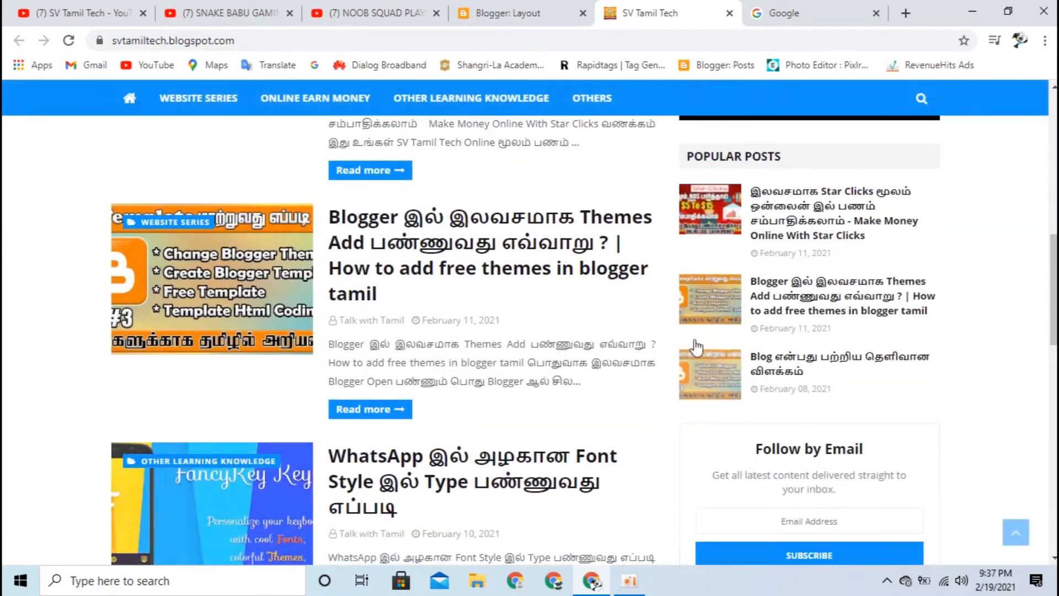
pyautogui.scroll(12, 673, 365)
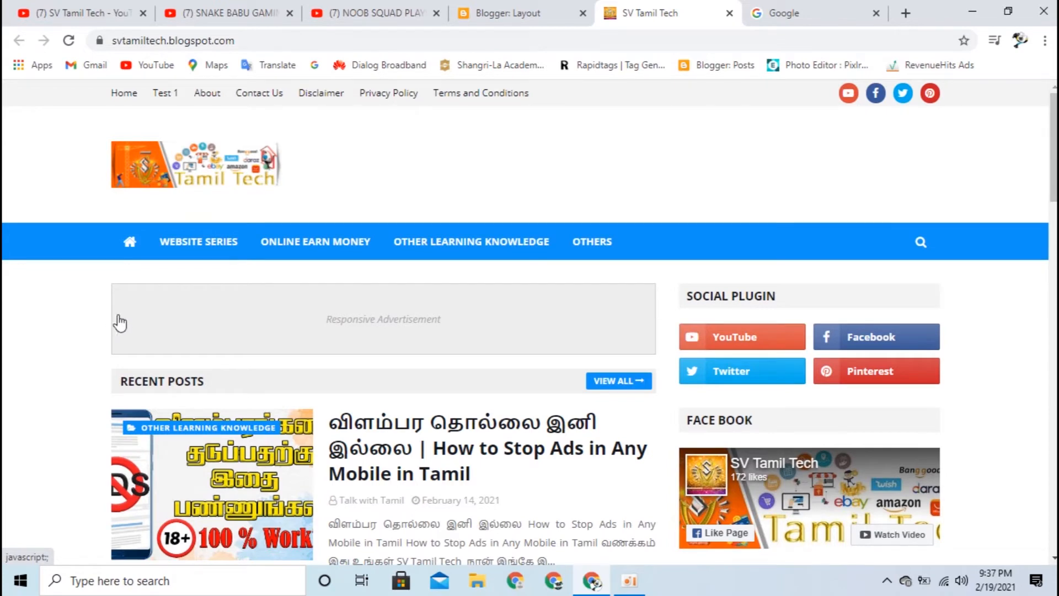
# Reopen the Home Ads Top Ad Code gadget in the layout, select its content code, hide the gadget, and save it
pyautogui.click(498, 12)
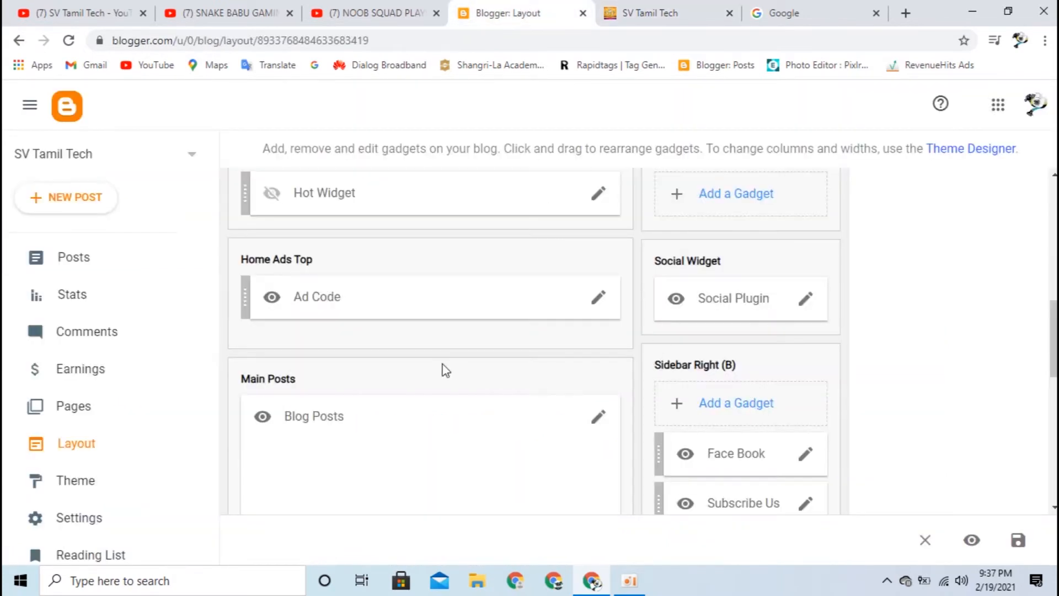
pyautogui.click(600, 298)
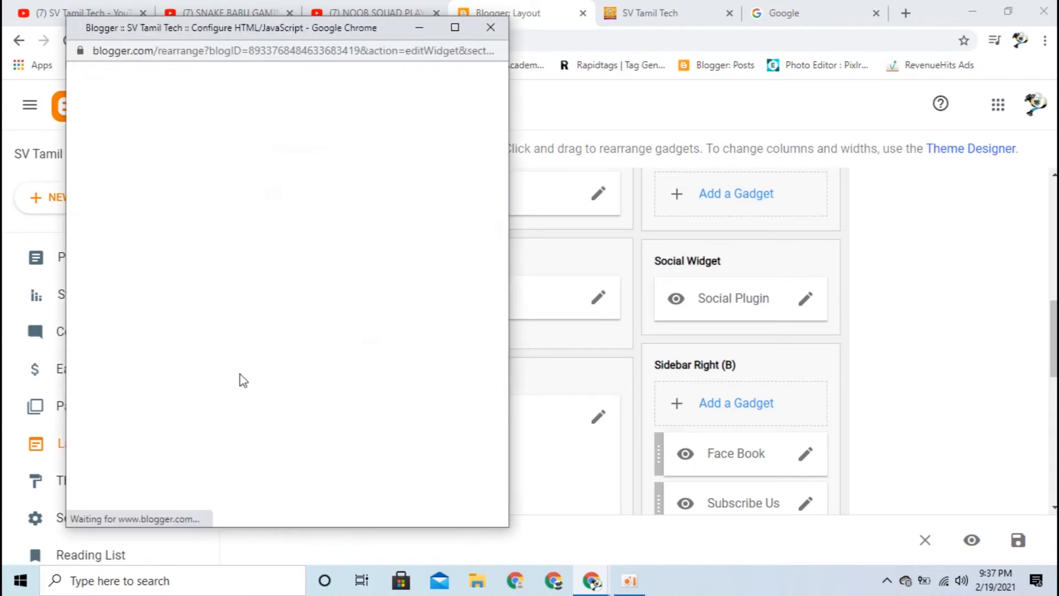
pyautogui.moveTo(103, 293); pyautogui.dragTo(304, 459)
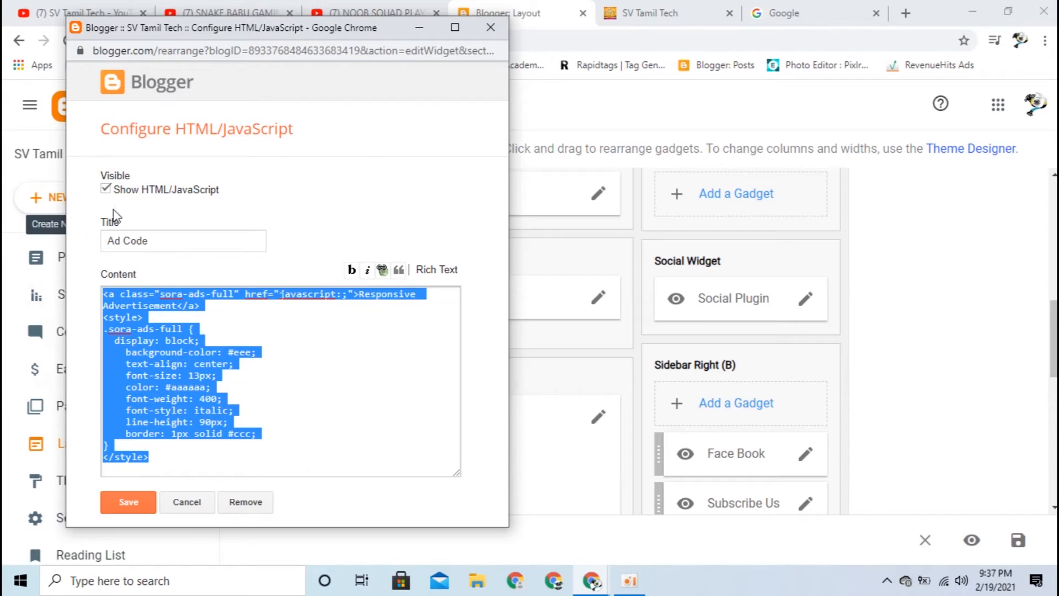
pyautogui.click(107, 191)
pyautogui.click(128, 502)
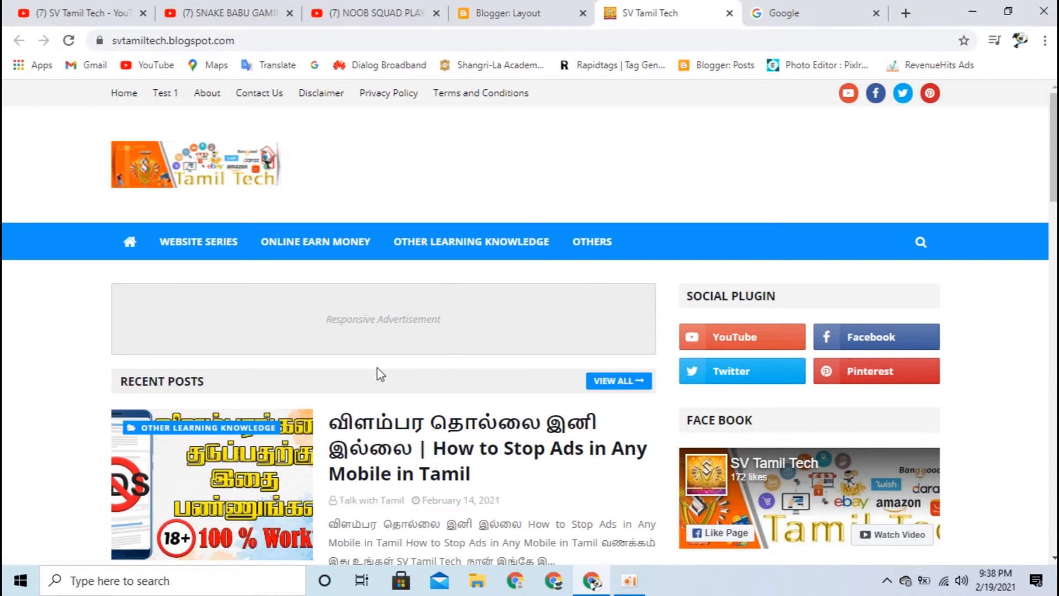
# Reload the live blog to check the area above Recent Posts, and return to the Blogger layout
pyautogui.click(512, 11)
pyautogui.click(634, 10)
pyautogui.click(68, 41)
pyautogui.click(502, 12)
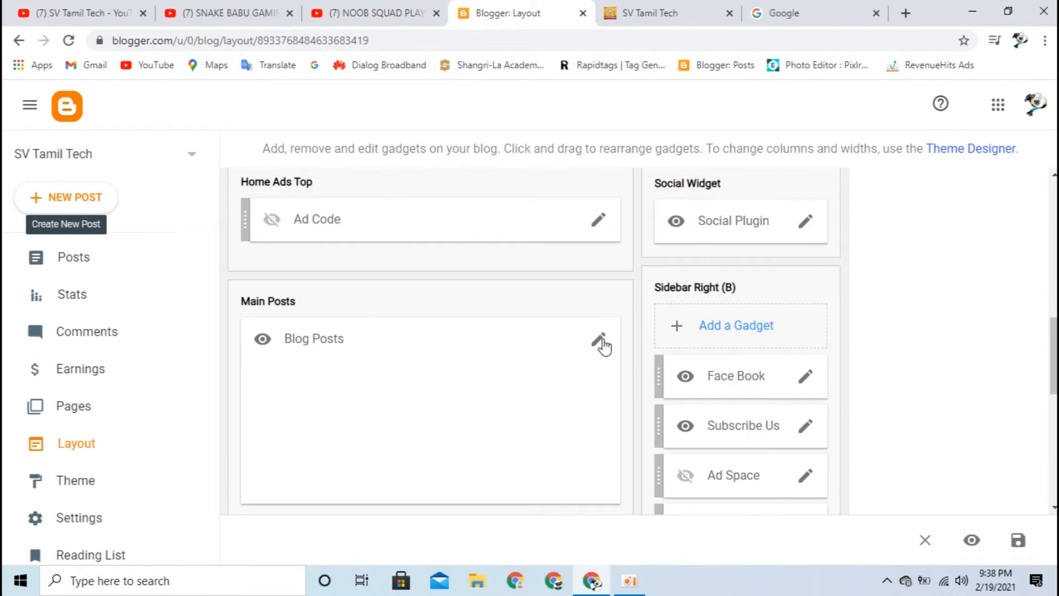
# Open the Main Posts Blog Posts settings, compare the posts-per-page option with the live blog's post list and pagination, and return to the layout
pyautogui.click(600, 339)
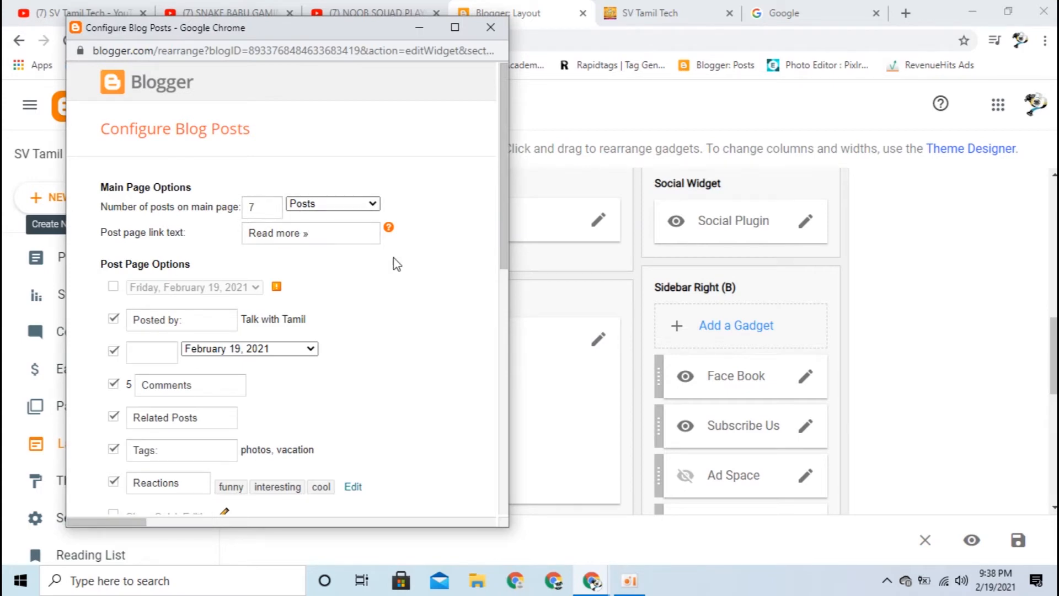
pyautogui.click(648, 13)
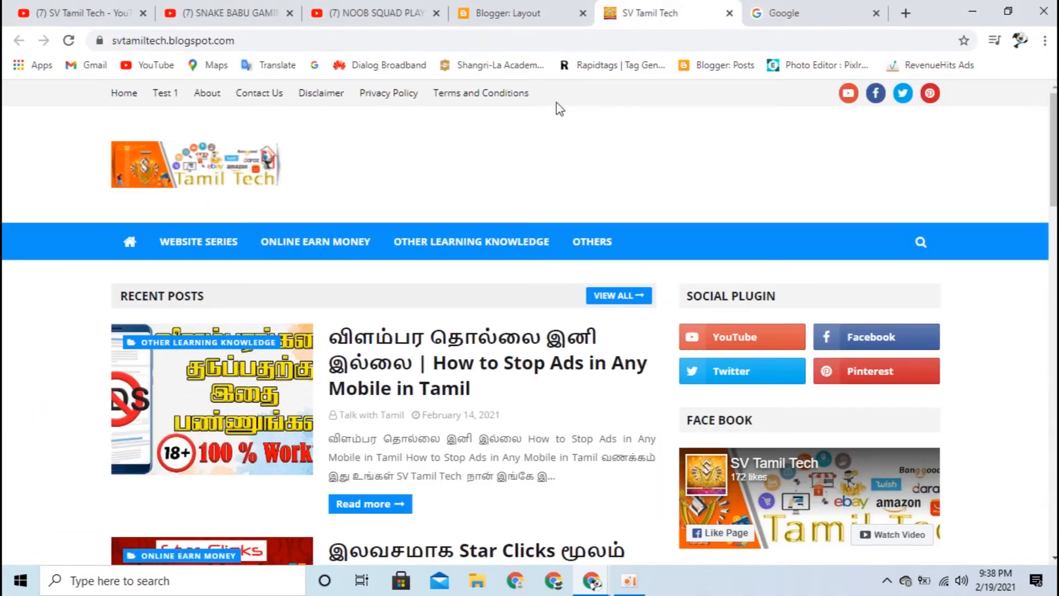
pyautogui.scroll(-20, 187, 314)
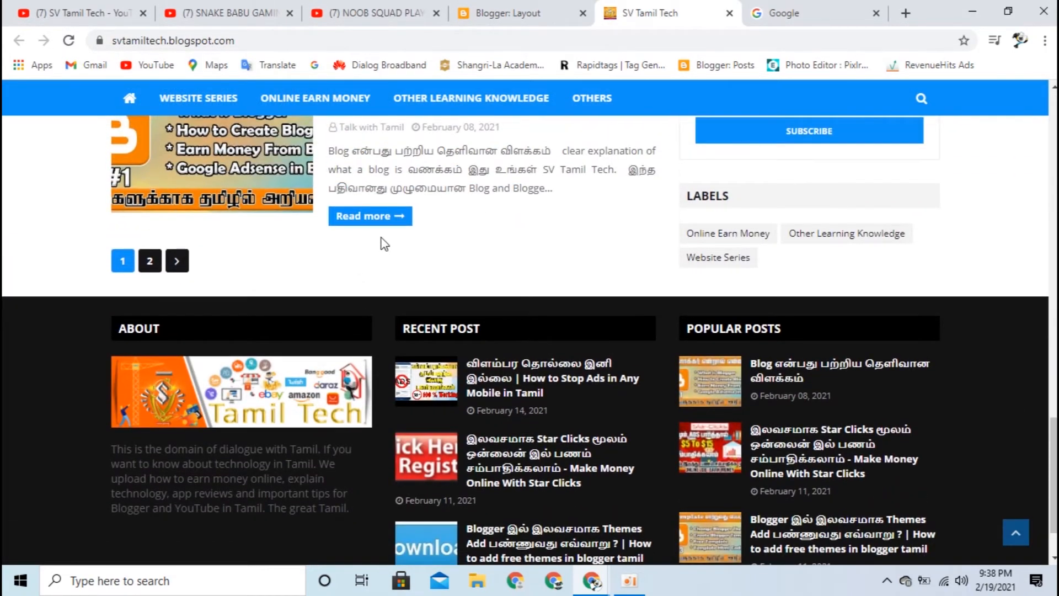
pyautogui.scroll(5, 386, 242)
pyautogui.click(521, 8)
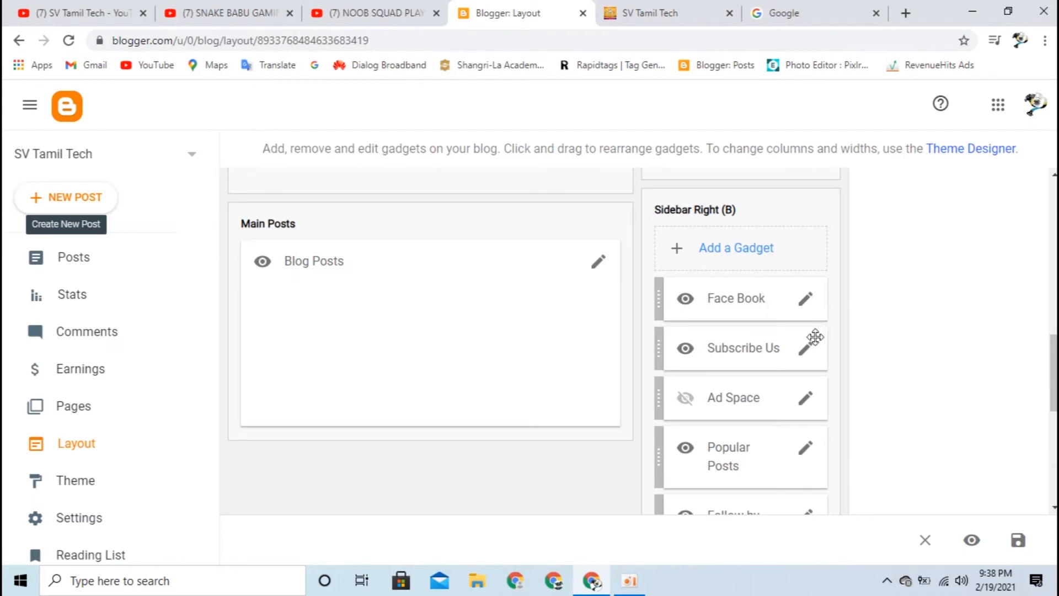
# Open the Face Book gadget in Sidebar Right (B), select its content code, and check the Facebook box on the live blog
pyautogui.scroll(-3, 765, 360)
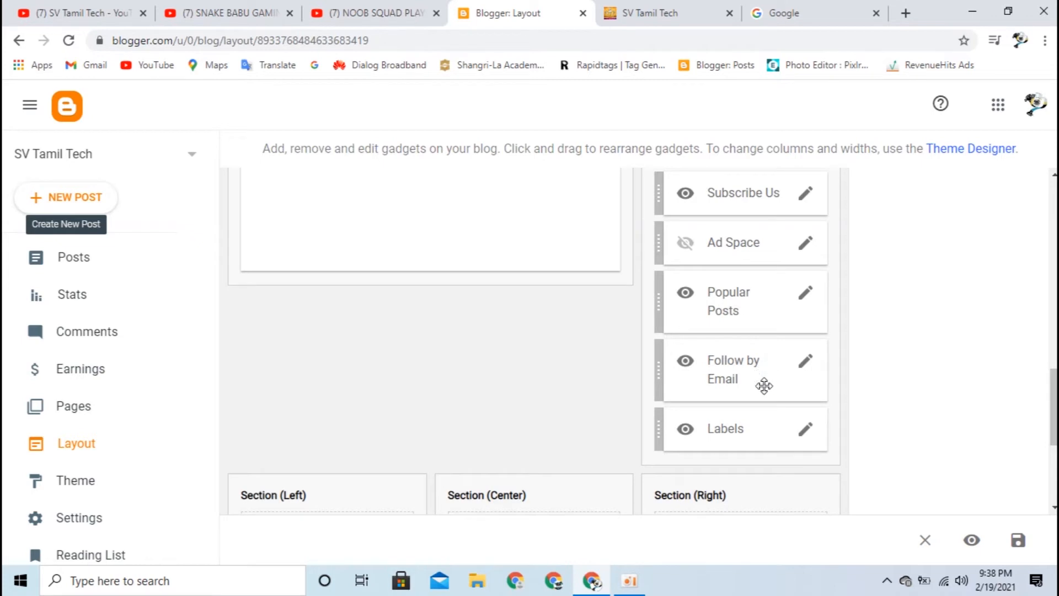
pyautogui.scroll(1, 707, 326)
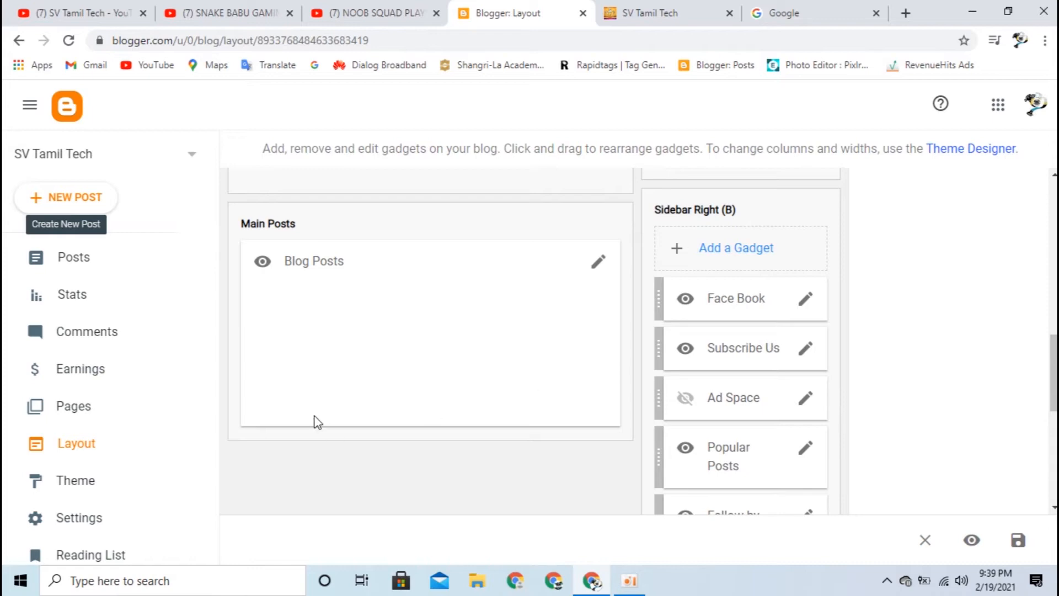
pyautogui.click(805, 300)
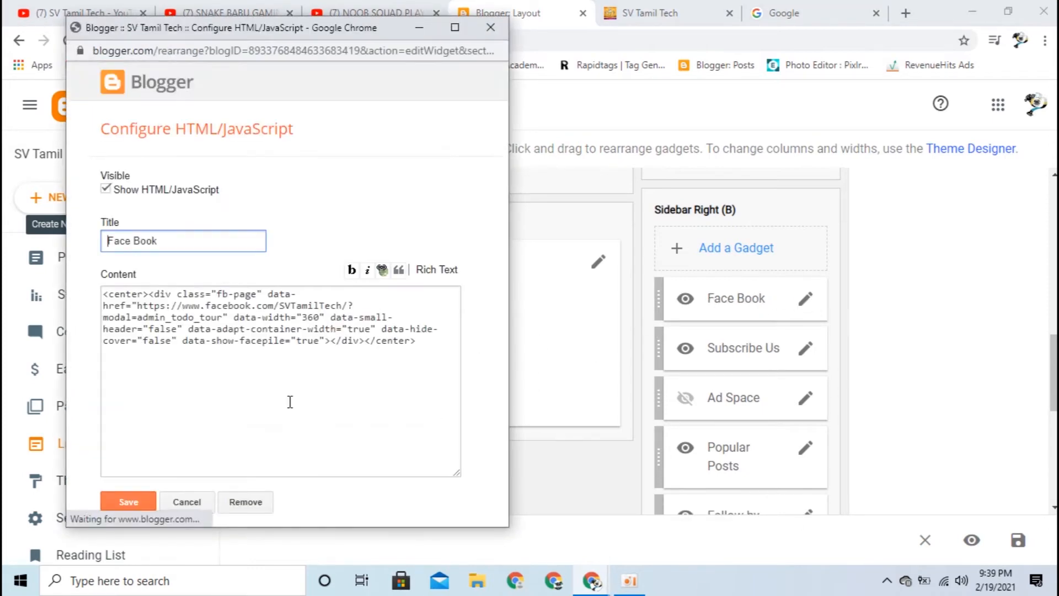
pyautogui.moveTo(424, 342); pyautogui.dragTo(102, 293)
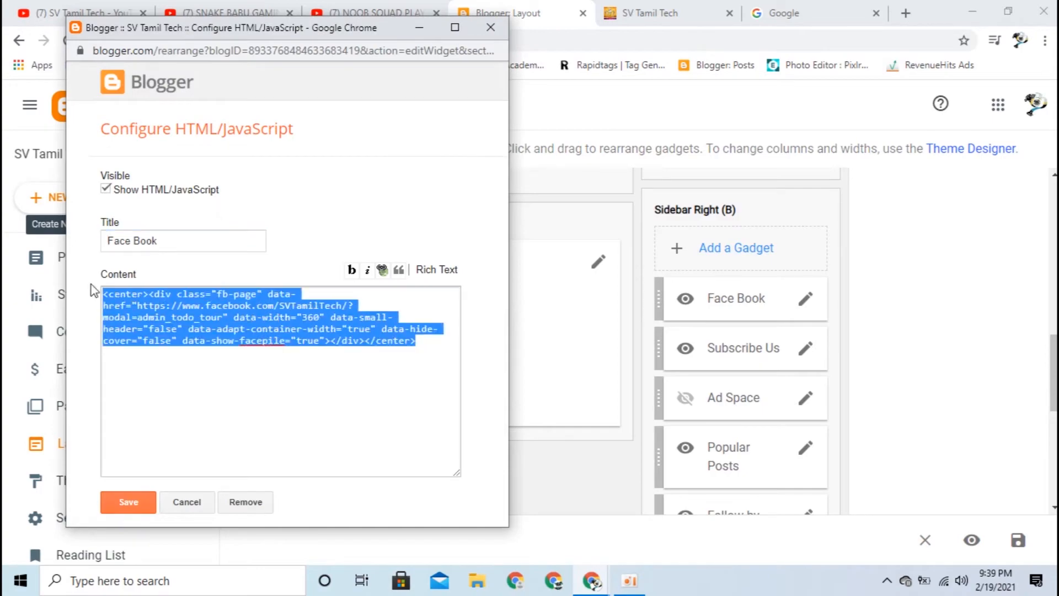
pyautogui.click(634, 12)
pyautogui.scroll(10, 703, 362)
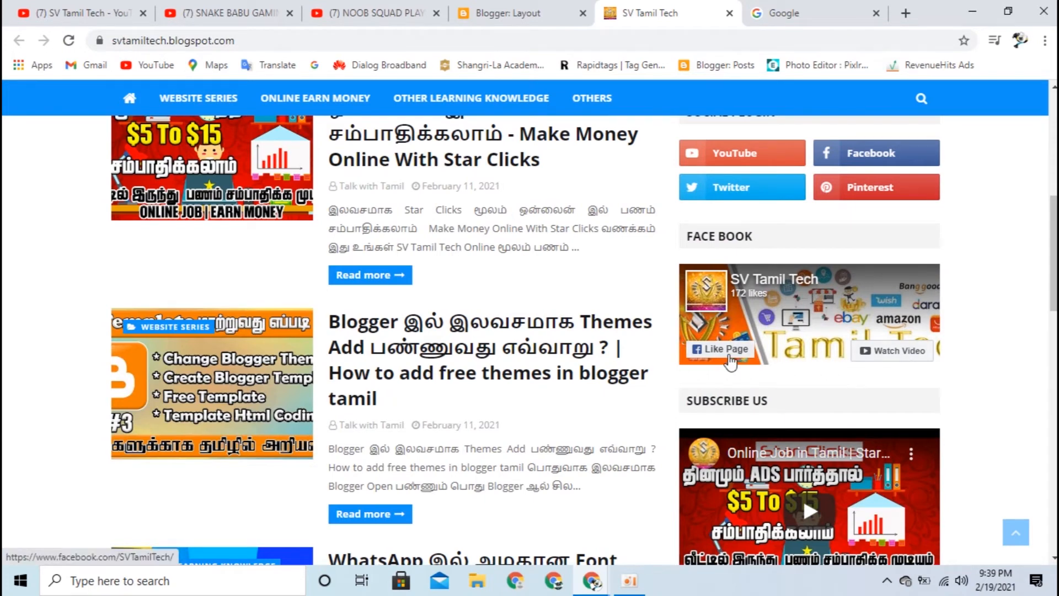
# Return to the Face Book gadget, highlight its full code and the Facebook page URL inside it, and cancel without saving
pyautogui.click(538, 12)
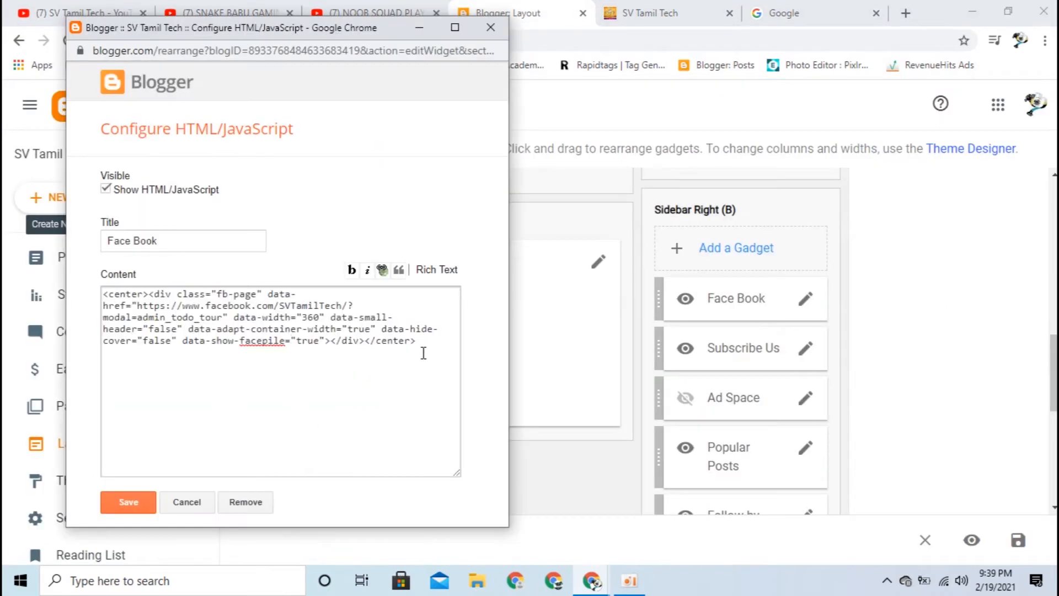
pyautogui.moveTo(423, 353); pyautogui.dragTo(96, 305)
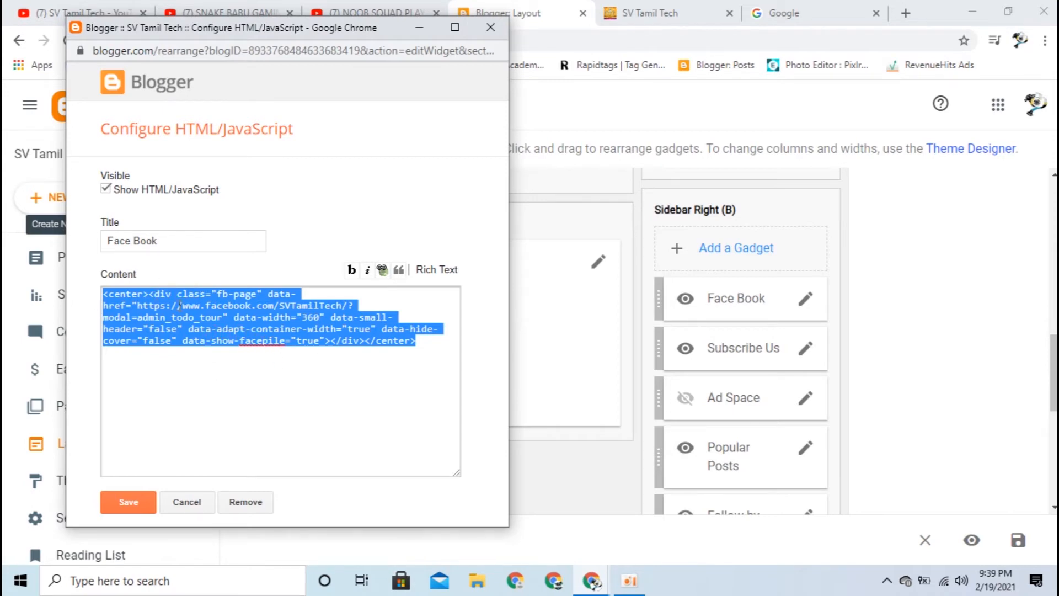
pyautogui.click(254, 337)
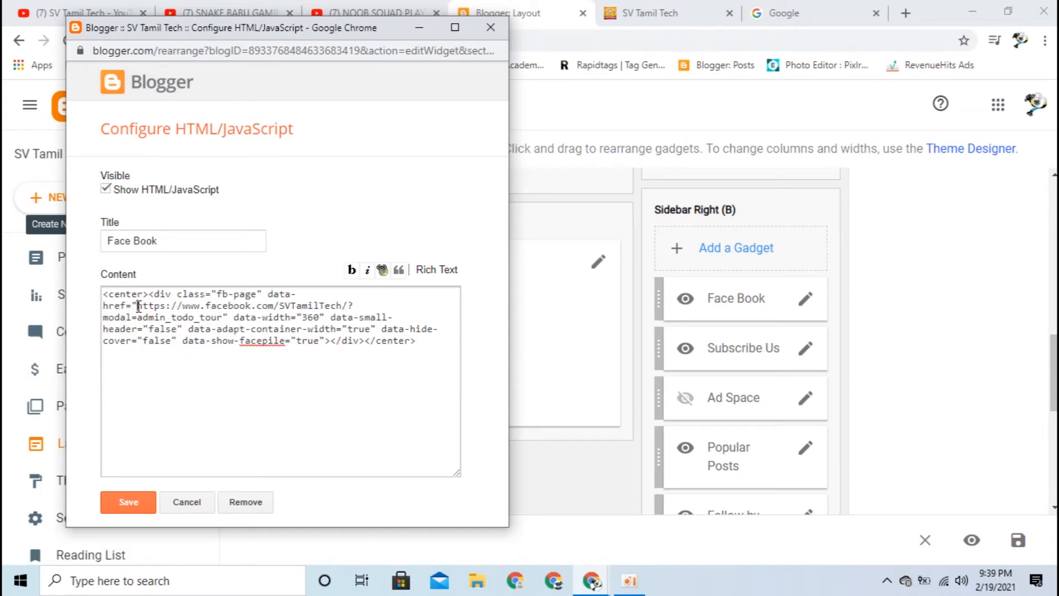
pyautogui.moveTo(146, 306); pyautogui.dragTo(343, 302)
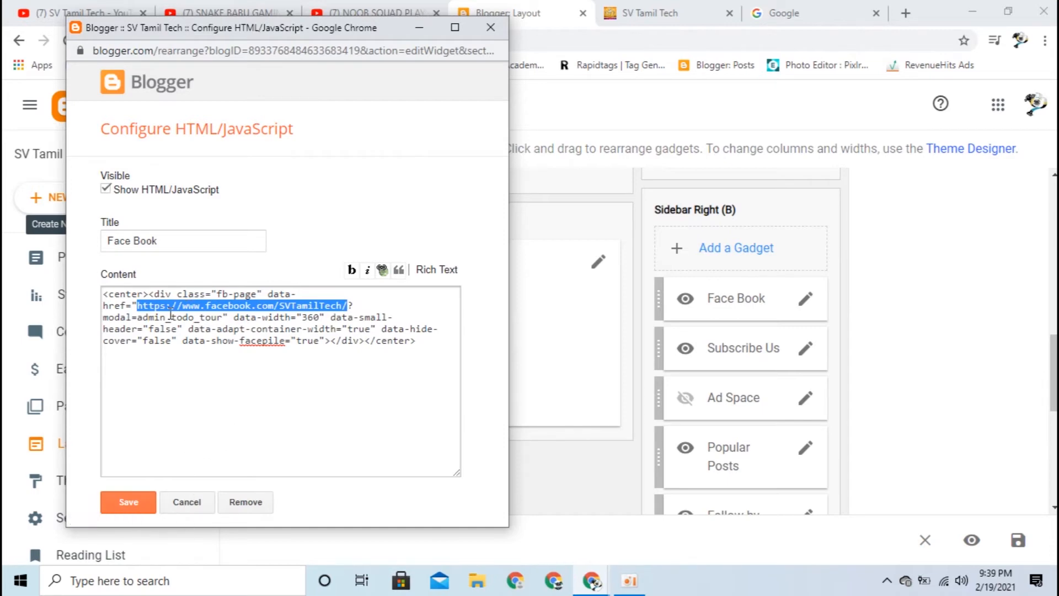
pyautogui.click(186, 502)
# Examine the Subscribe Us video and the gadgets below it in the live blog's sidebar, and return to the Blogger layout
pyautogui.click(651, 12)
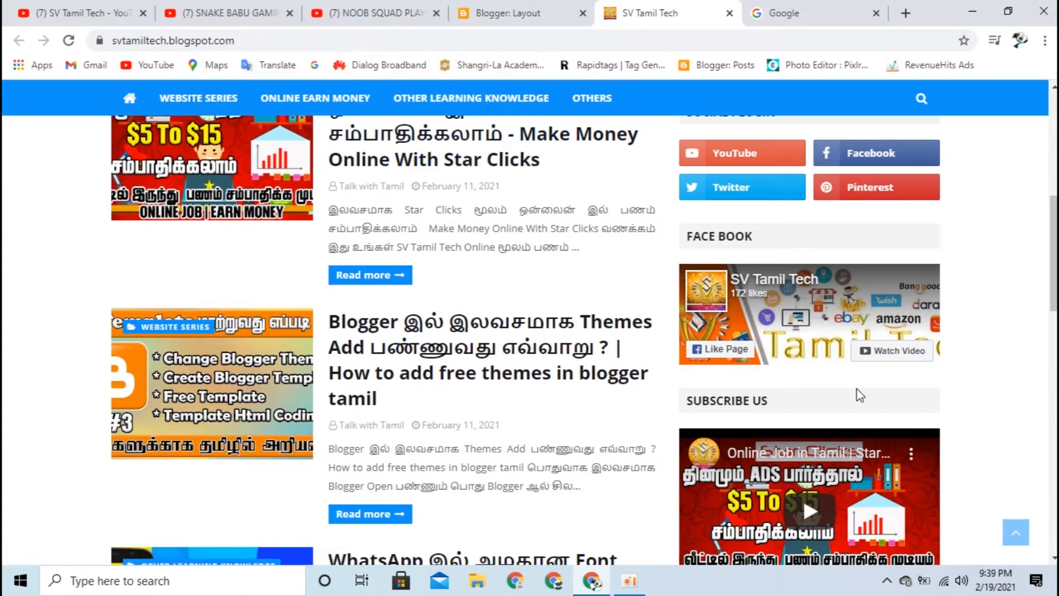
pyautogui.scroll(-3, 742, 356)
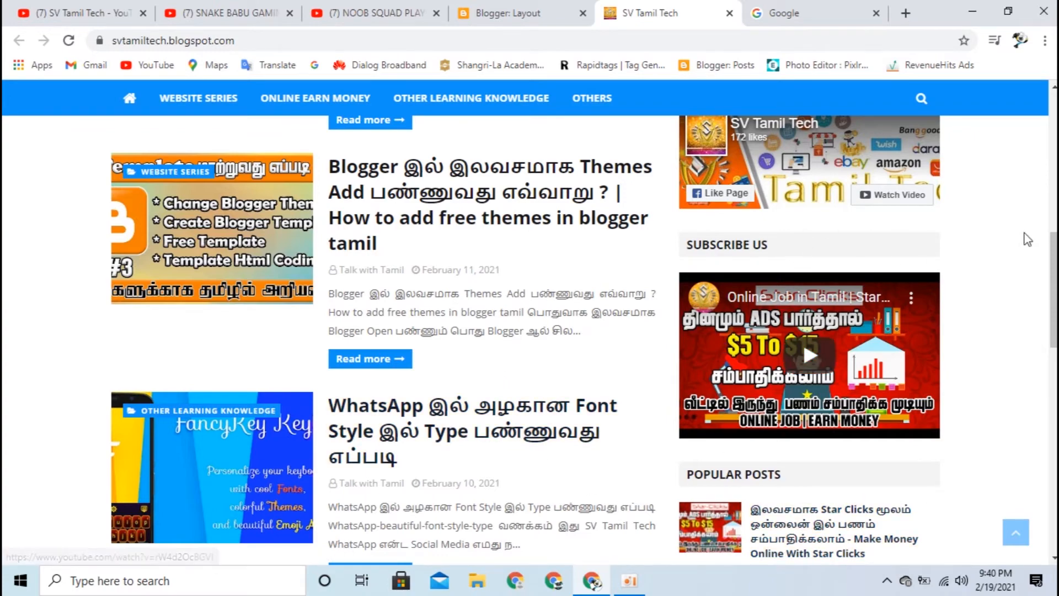
pyautogui.scroll(-7, 338, 318)
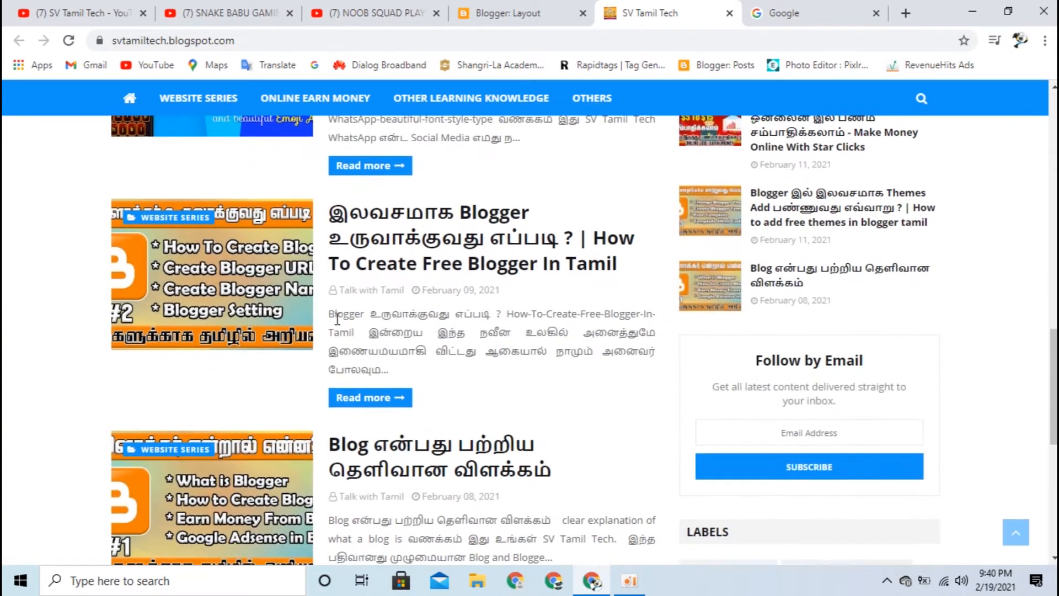
pyautogui.scroll(7, 337, 319)
pyautogui.scroll(3, 337, 319)
pyautogui.scroll(-2, 607, 303)
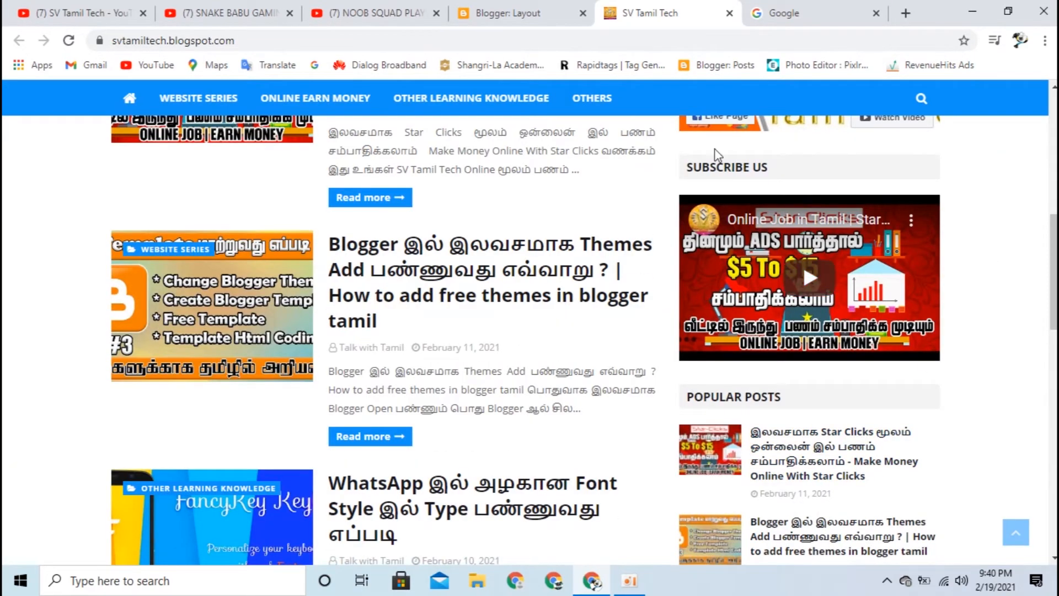
pyautogui.click(541, 11)
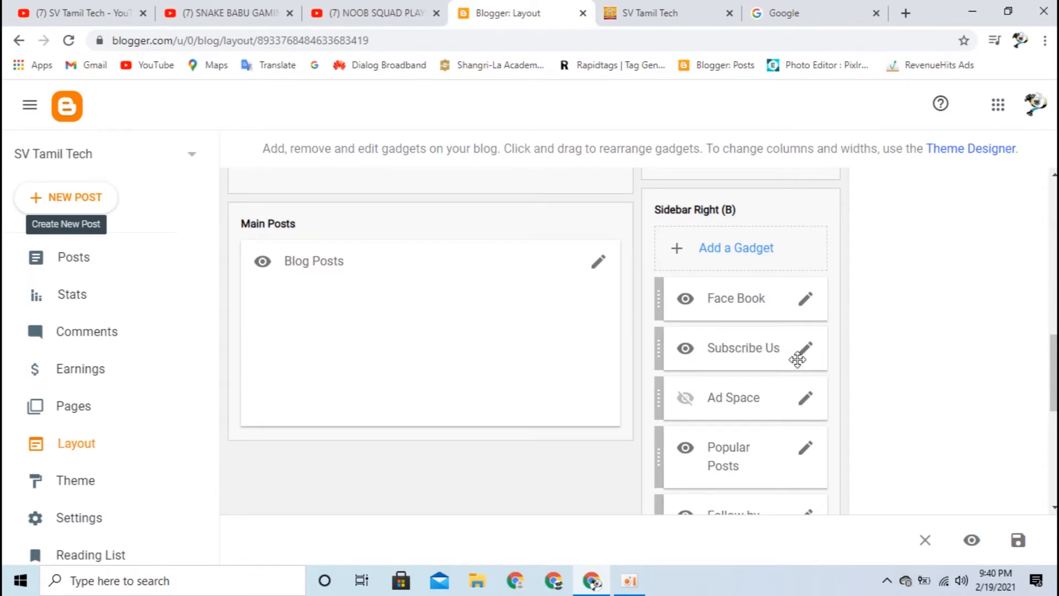
# Open a blank HTML/JavaScript gadget for Sidebar Right (B), view its title and content fields, and cancel it
pyautogui.click(739, 248)
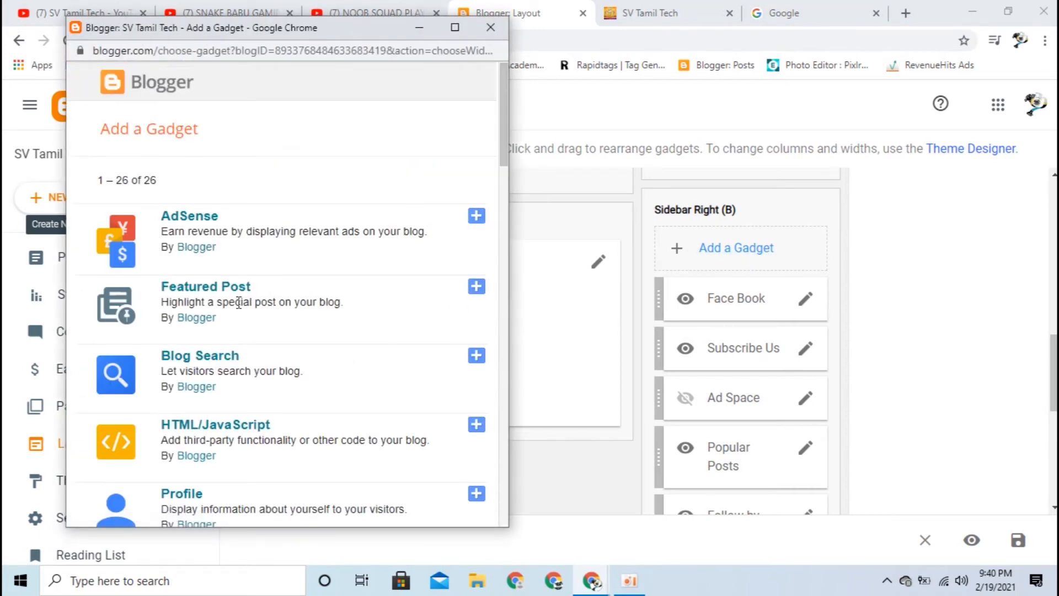
pyautogui.scroll(-1, 201, 407)
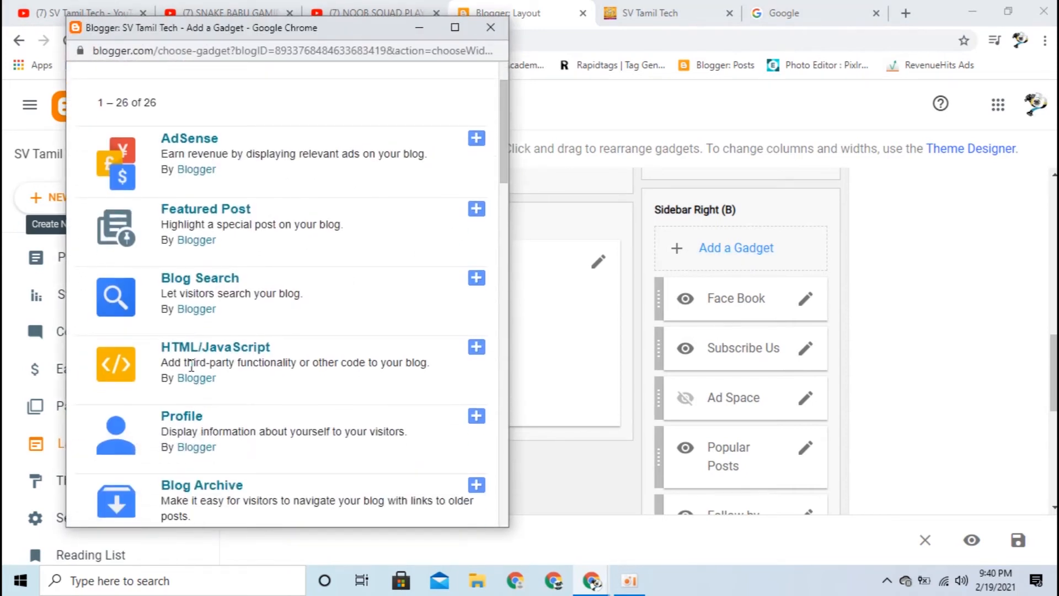
pyautogui.click(477, 347)
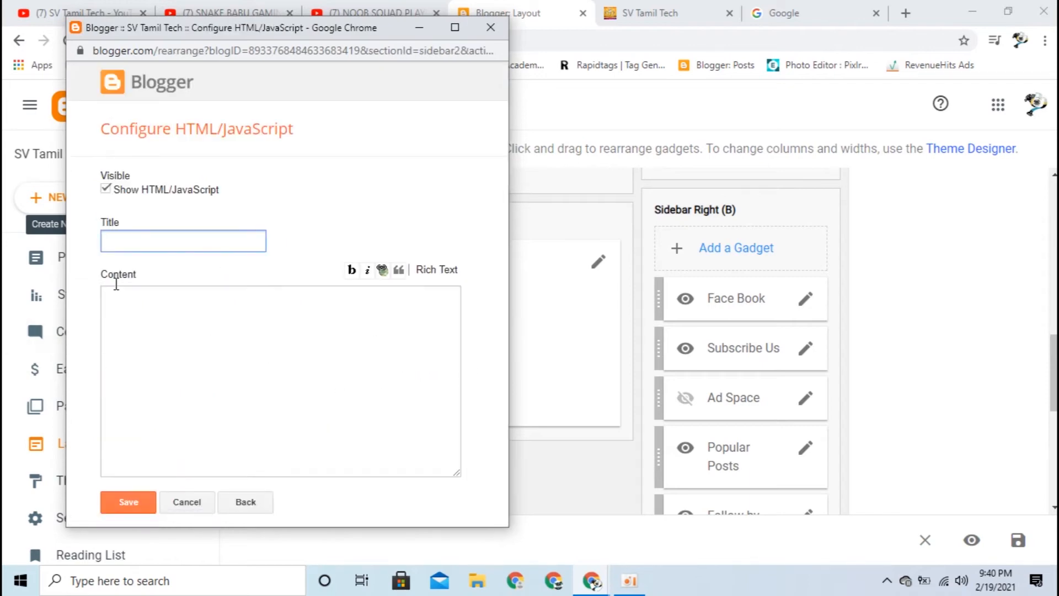
pyautogui.click(133, 246)
pyautogui.click(234, 424)
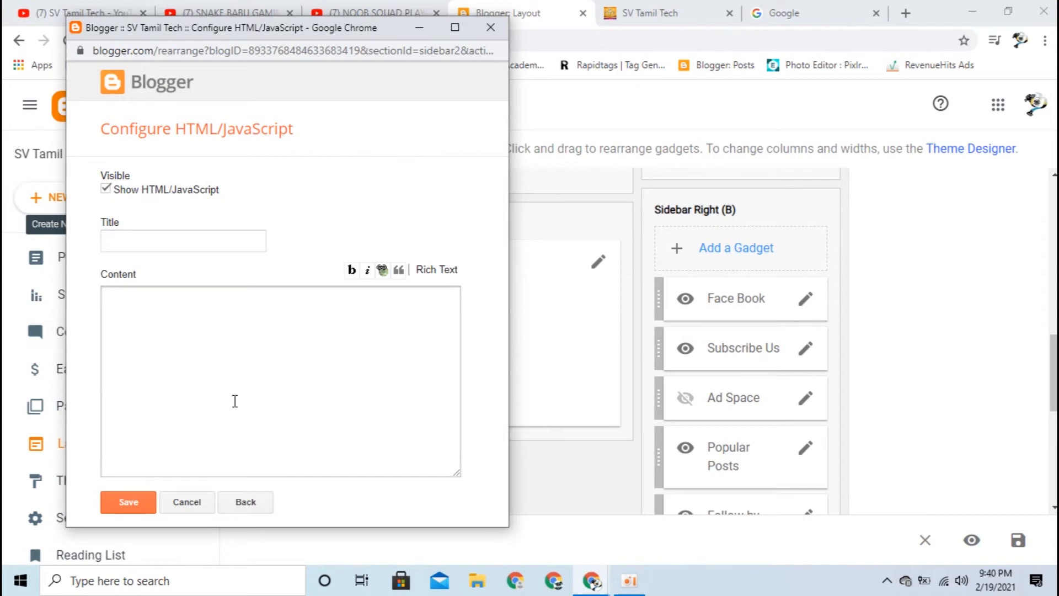
pyautogui.click(205, 503)
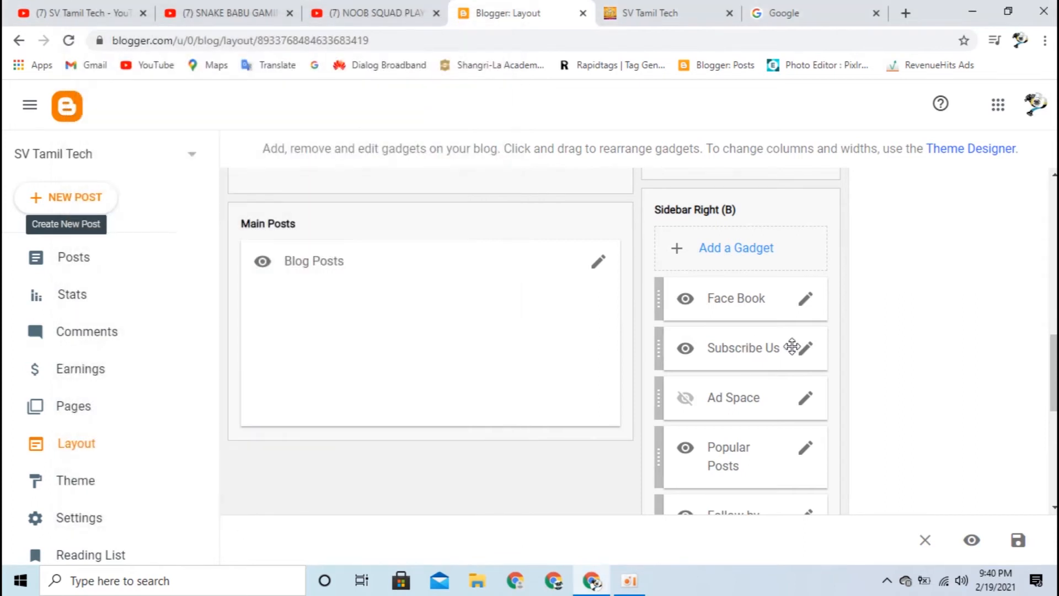
# Open the Subscribe Us gadget and highlight its full code, the YouTube embed URL, and the complete iframe block
pyautogui.click(807, 349)
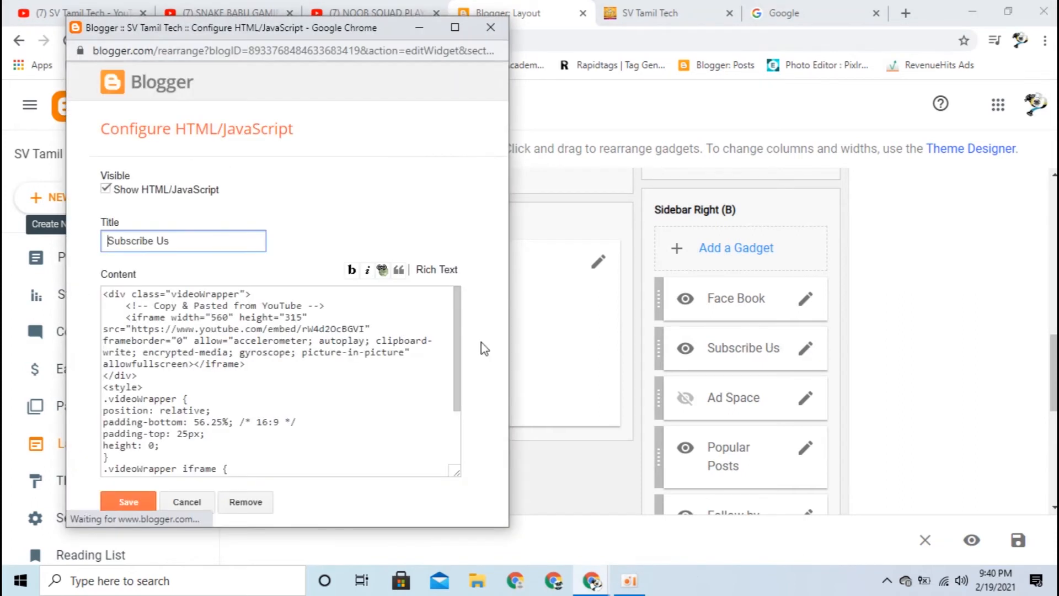
pyautogui.scroll(-3, 259, 357)
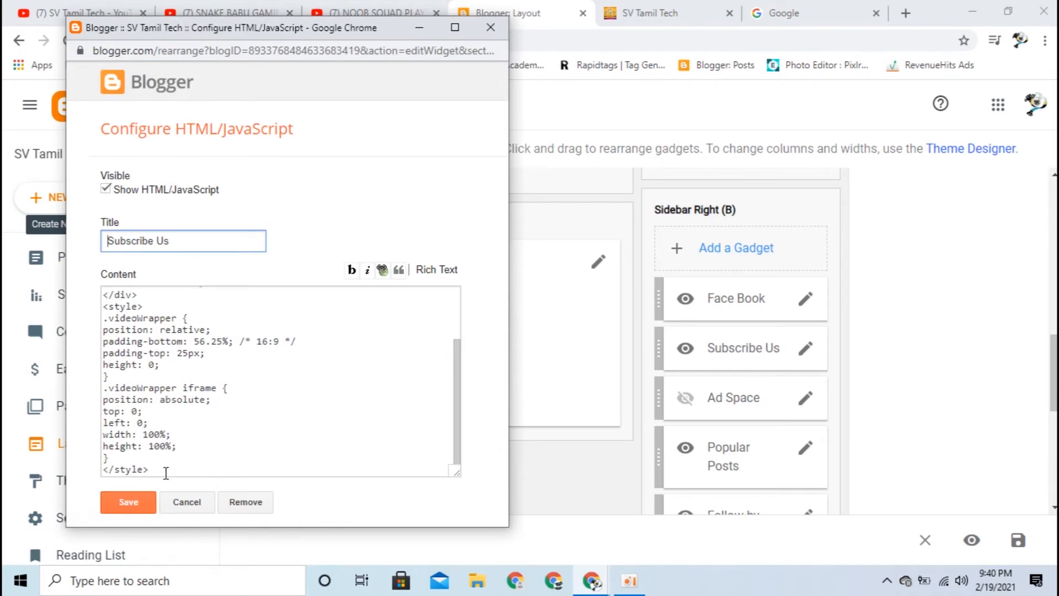
pyautogui.moveTo(165, 471); pyautogui.dragTo(78, 277)
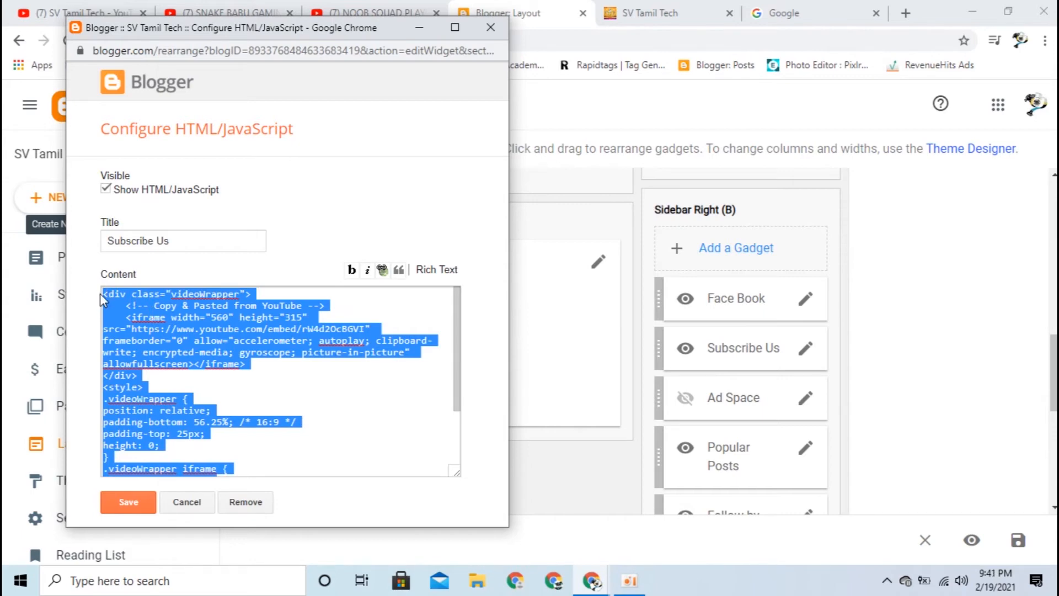
pyautogui.click(123, 317)
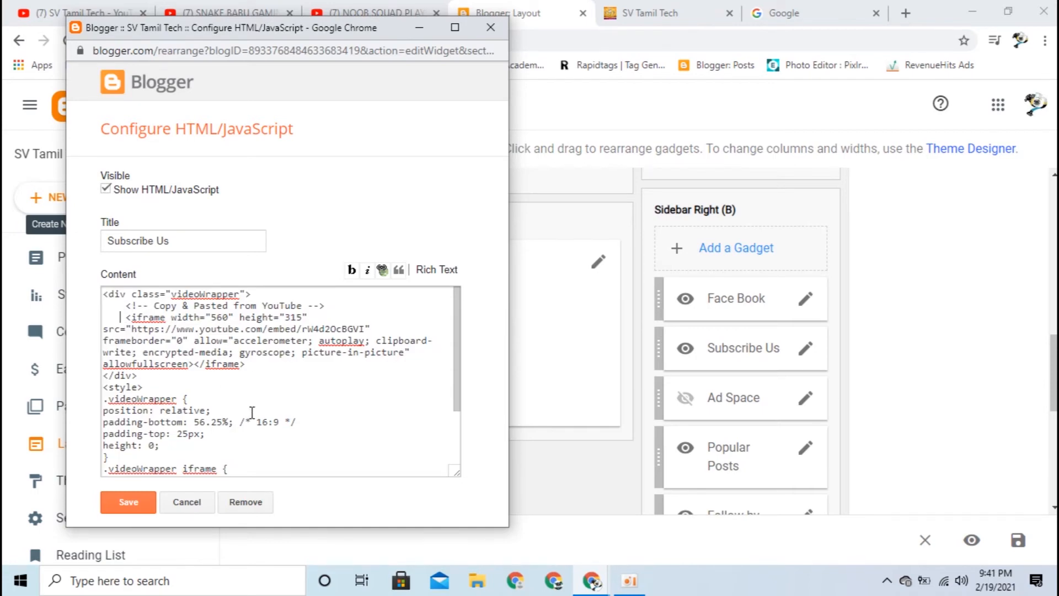
pyautogui.moveTo(135, 330); pyautogui.dragTo(369, 328)
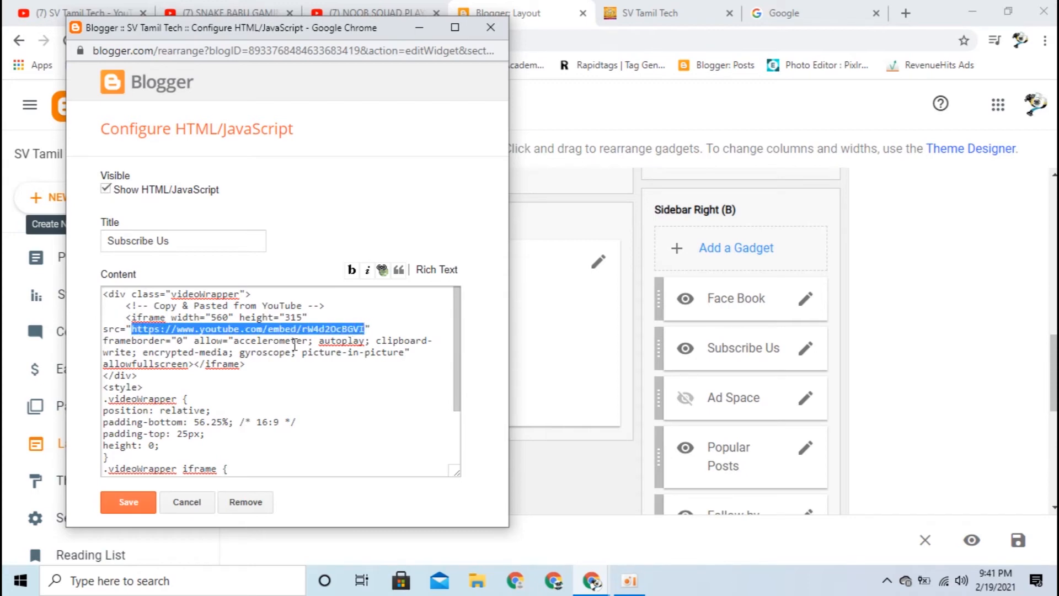
pyautogui.click(278, 348)
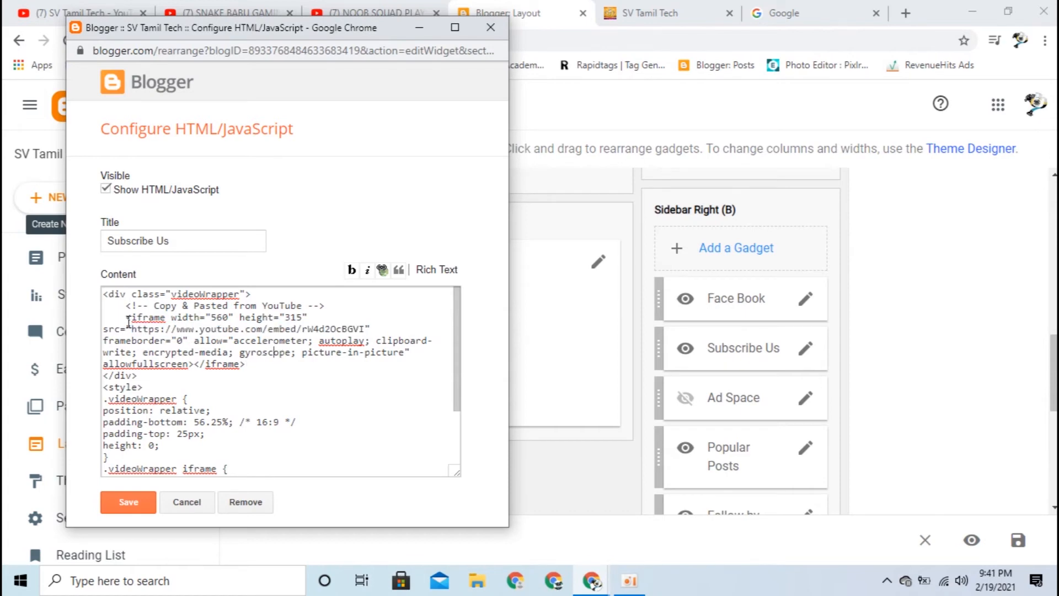
pyautogui.moveTo(128, 319); pyautogui.dragTo(247, 363)
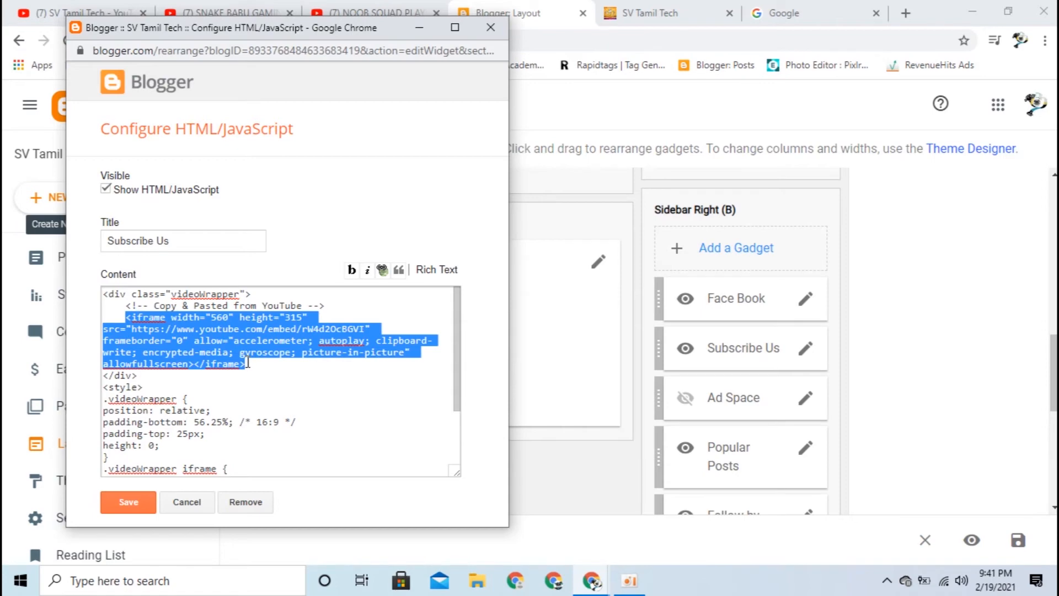
# Switch to YouTube, open the FAST AND FURIOUS 9 Super Bowl Trailer (2021) video, and pause it
pyautogui.click(593, 7)
pyautogui.click(69, 7)
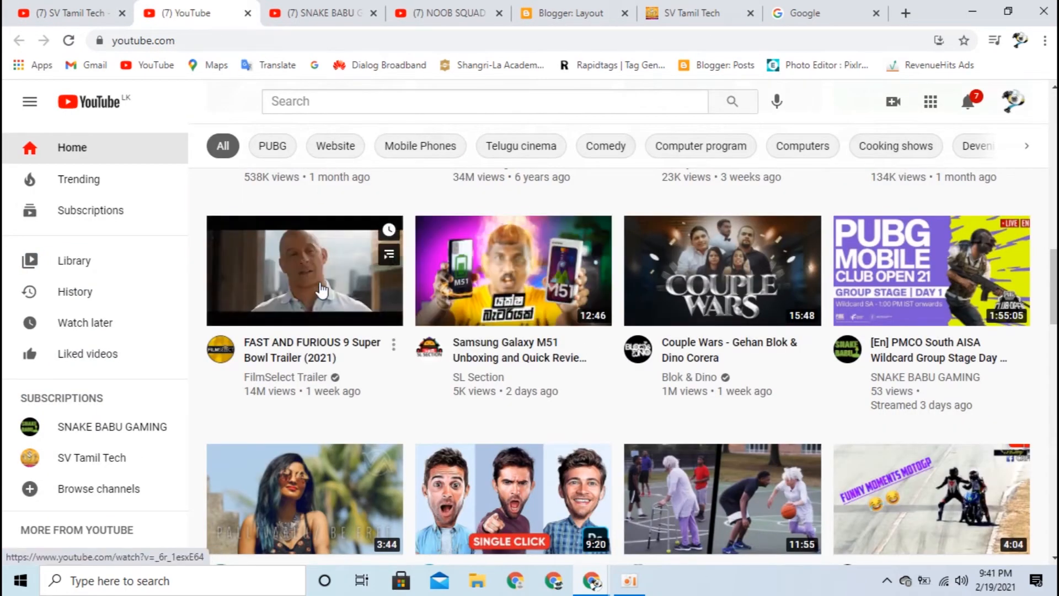
pyautogui.click(323, 287)
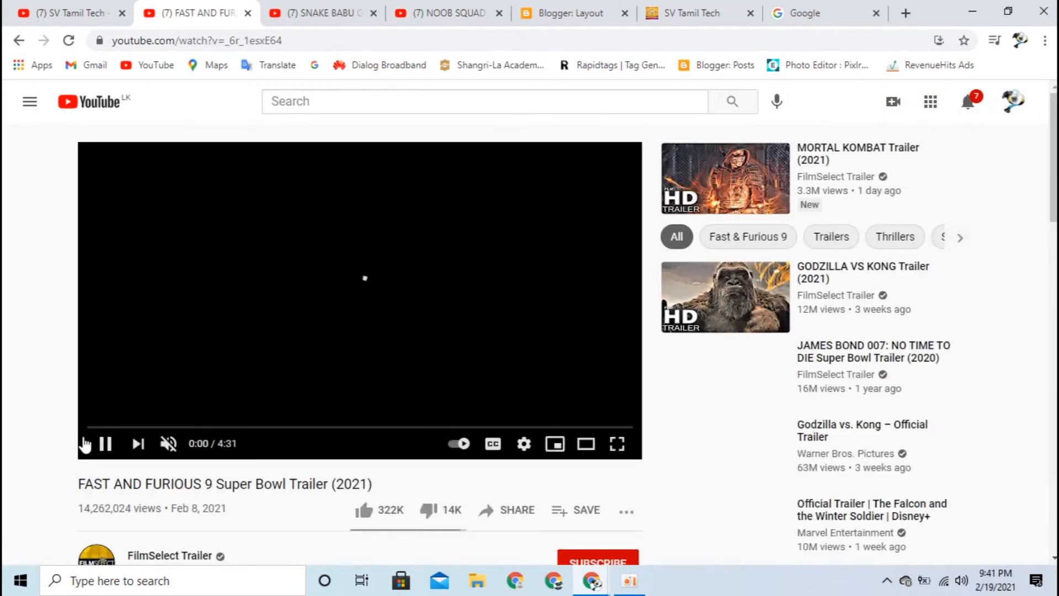
pyautogui.click(105, 446)
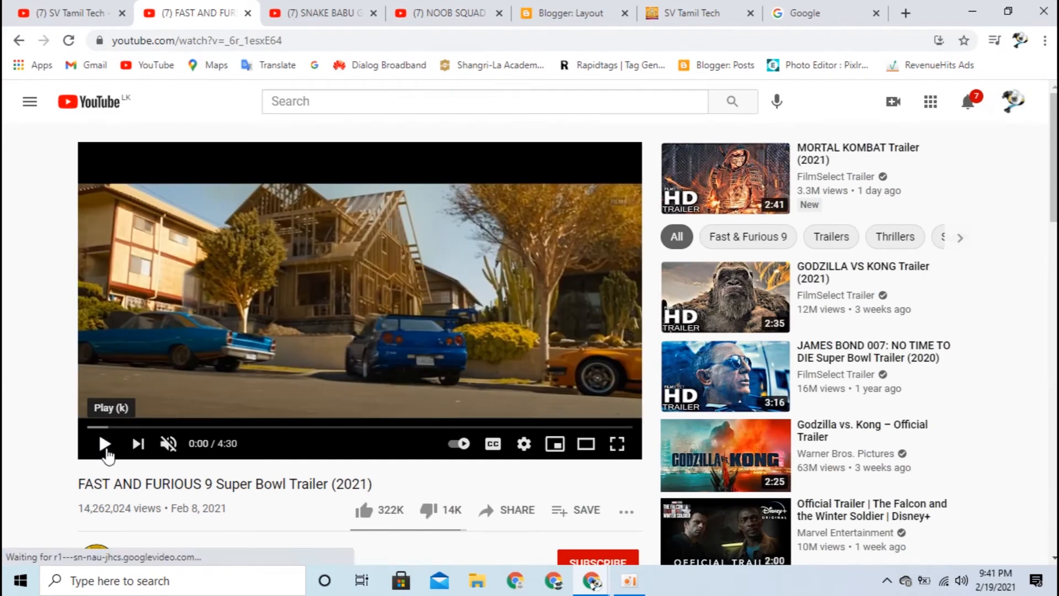
pyautogui.scroll(-2, 480, 439)
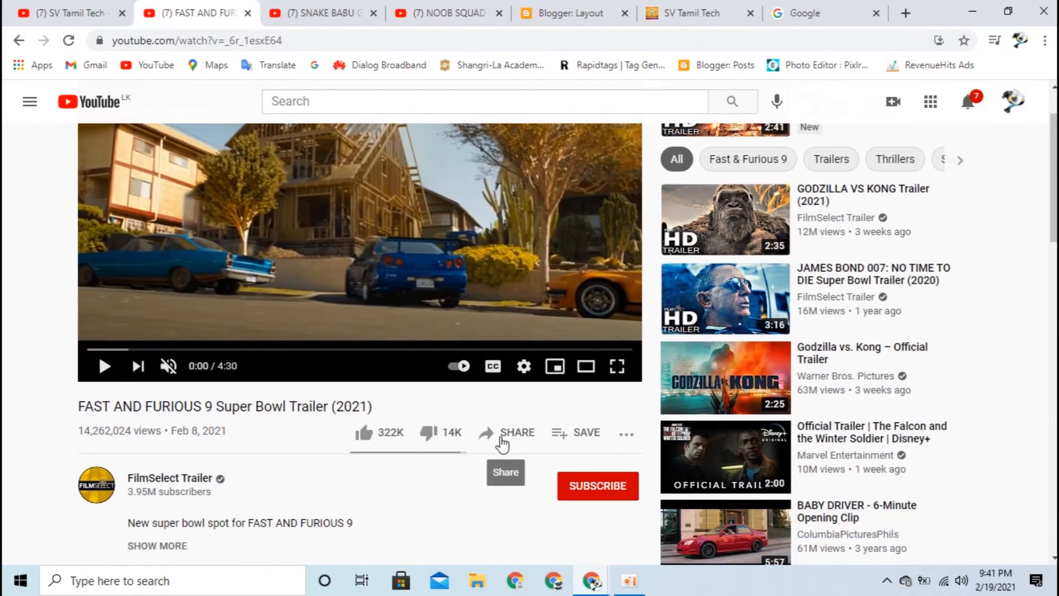
# Open the trailer's embed option through Share, copy the iframe embed code, and close the embed window
pyautogui.click(502, 442)
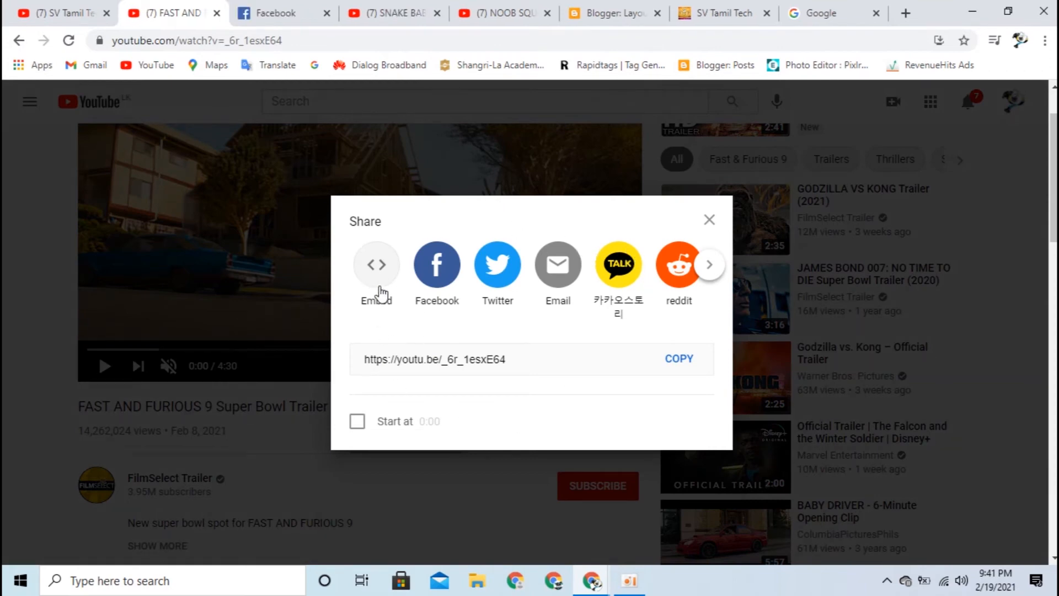
pyautogui.click(376, 278)
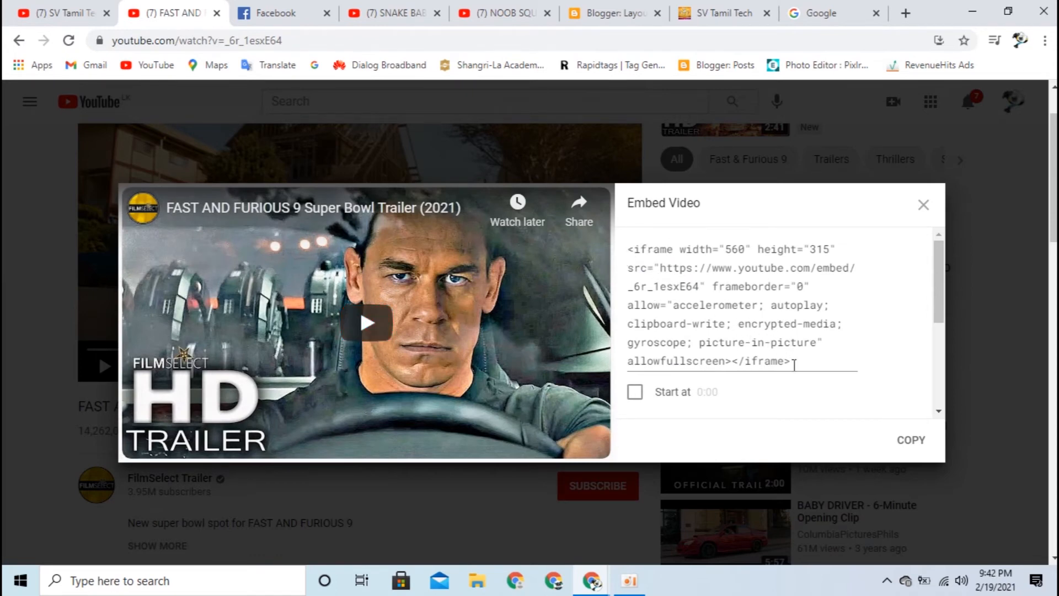
pyautogui.click(801, 358)
pyautogui.scroll(-1, 801, 357)
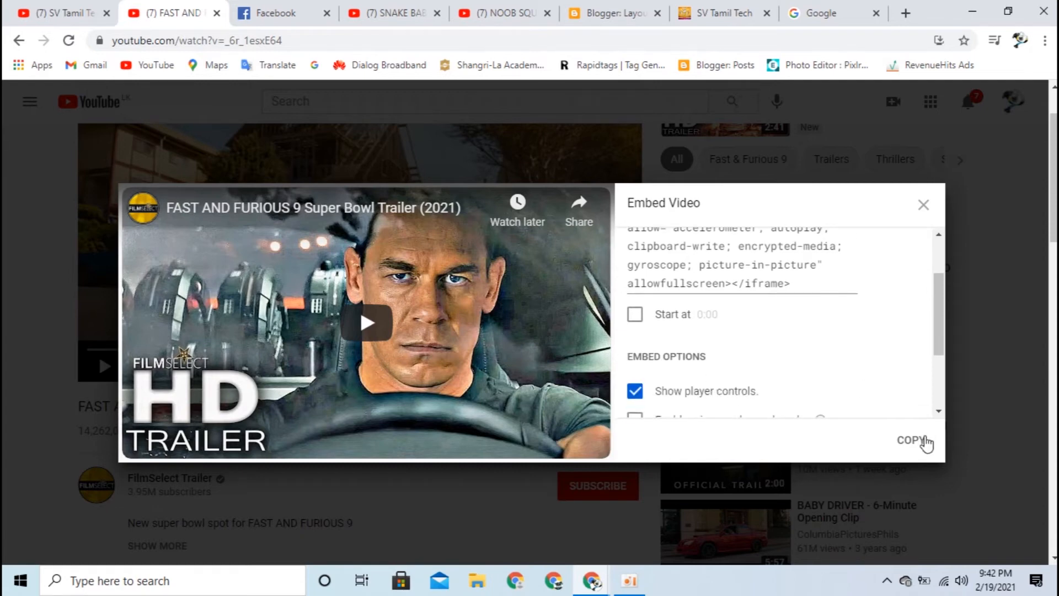
pyautogui.click(919, 439)
pyautogui.scroll(2, 832, 372)
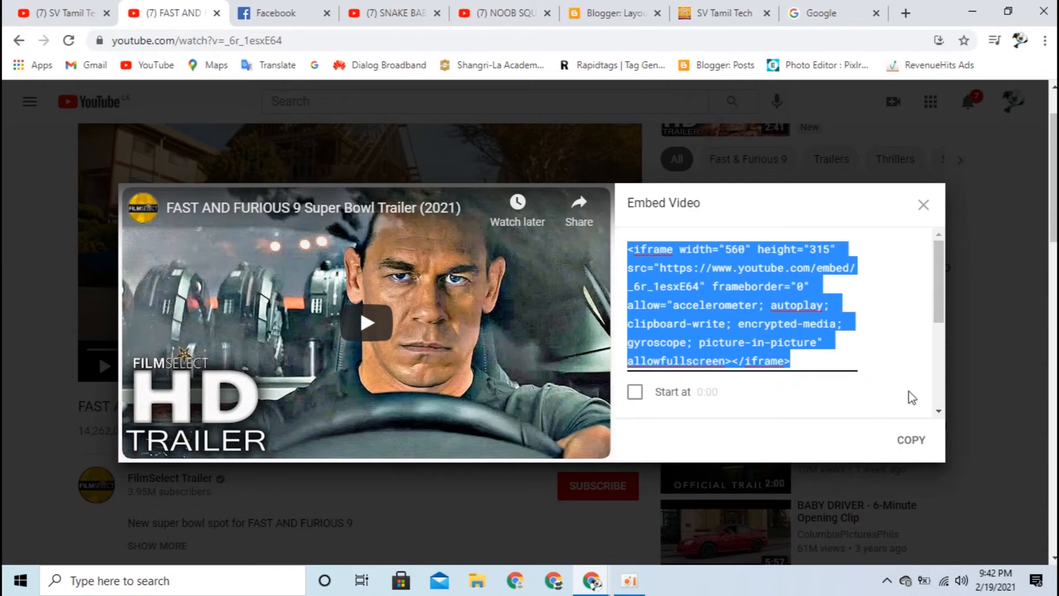
pyautogui.click(923, 206)
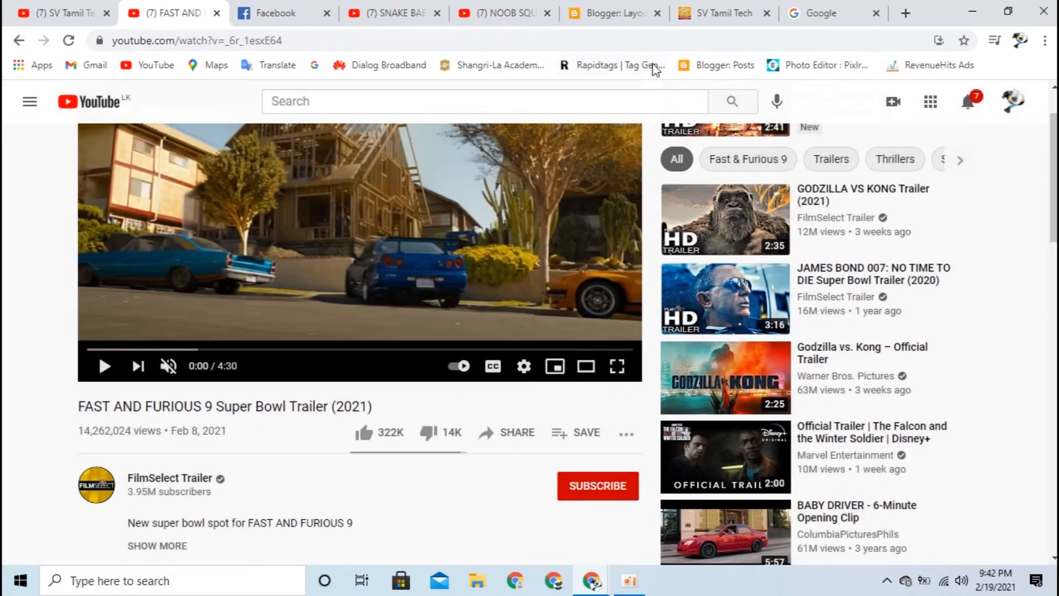
# Return to the open Subscribe Us gadget in Blogger, highlight its complete YouTube iframe block again, and cancel without saving
pyautogui.click(612, 13)
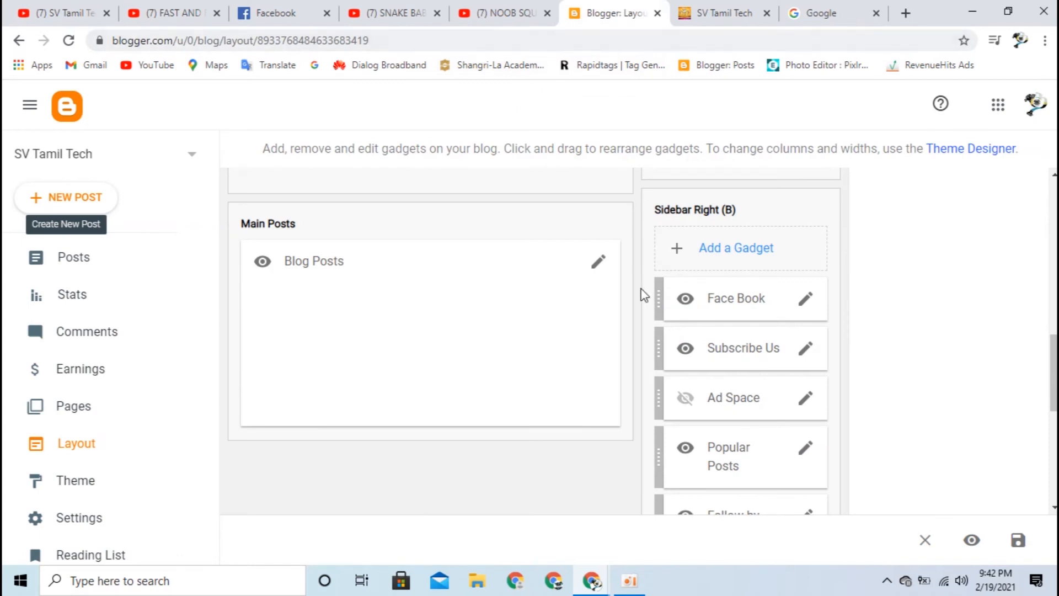
pyautogui.moveTo(596, 580)
pyautogui.click(670, 513)
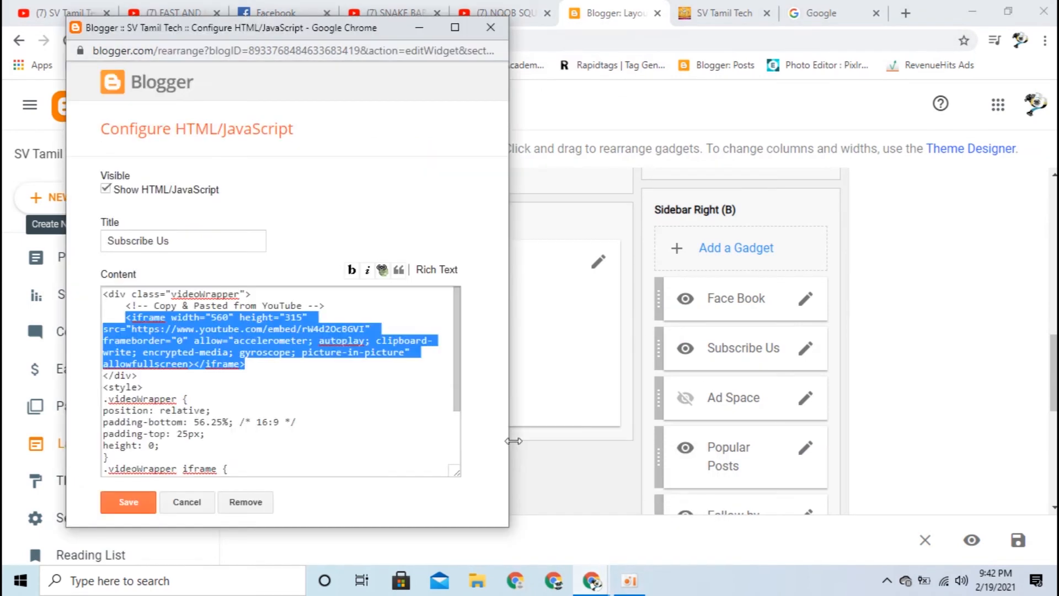
pyautogui.click(121, 307)
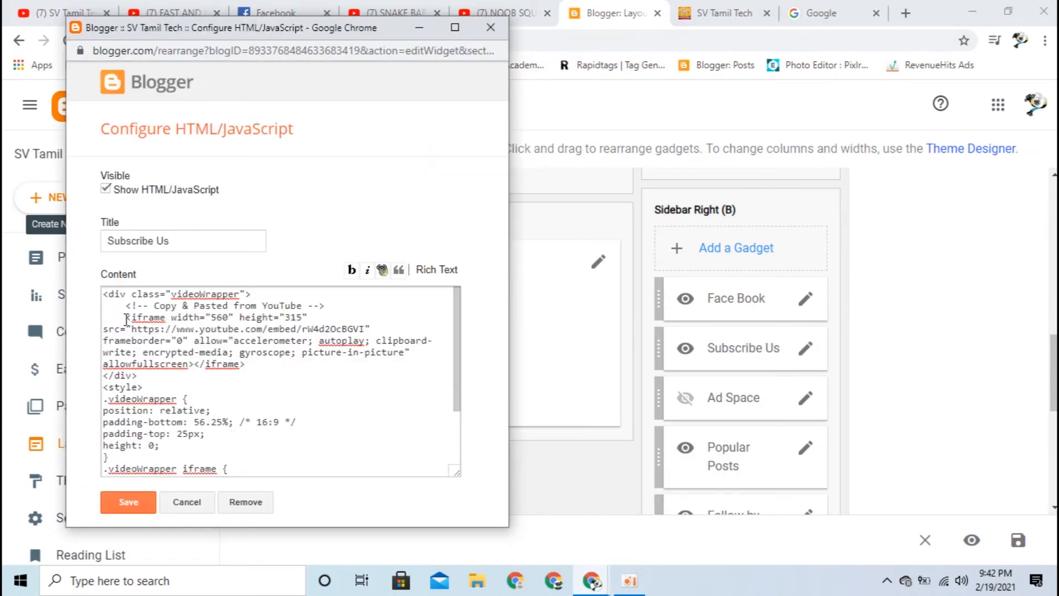
pyautogui.moveTo(127, 317); pyautogui.dragTo(271, 362)
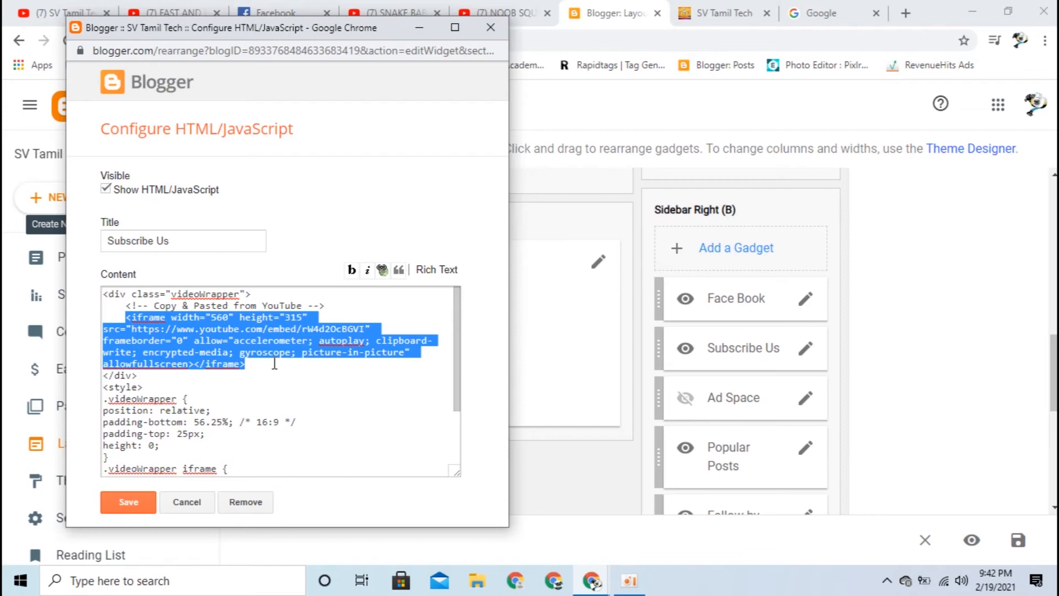
pyautogui.click(189, 500)
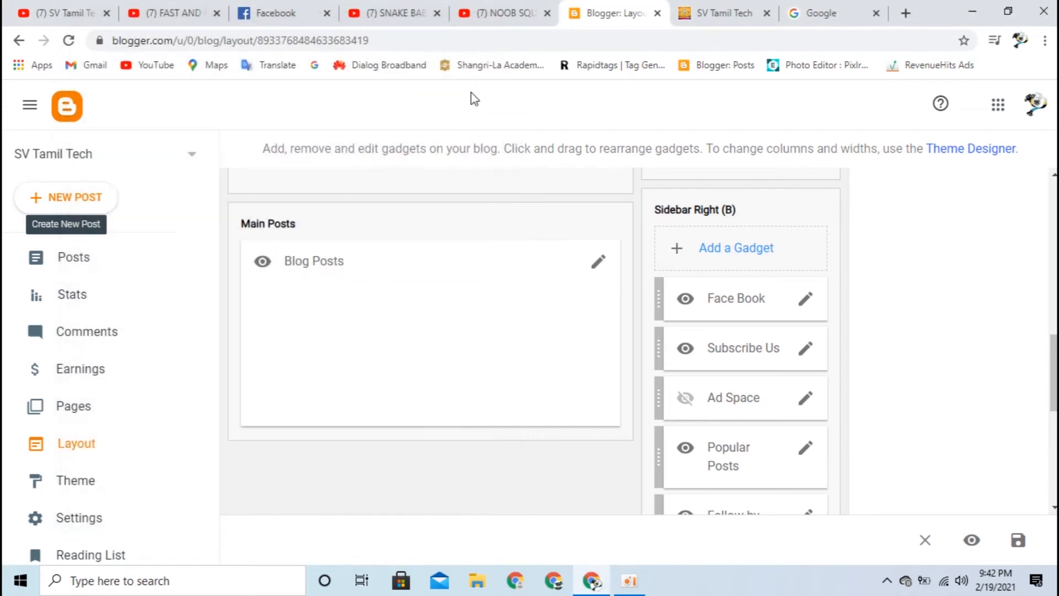
# View the settings of the Popular Posts and Follow by Email gadgets in Sidebar Right (B), cancelling each without changes
pyautogui.click(728, 9)
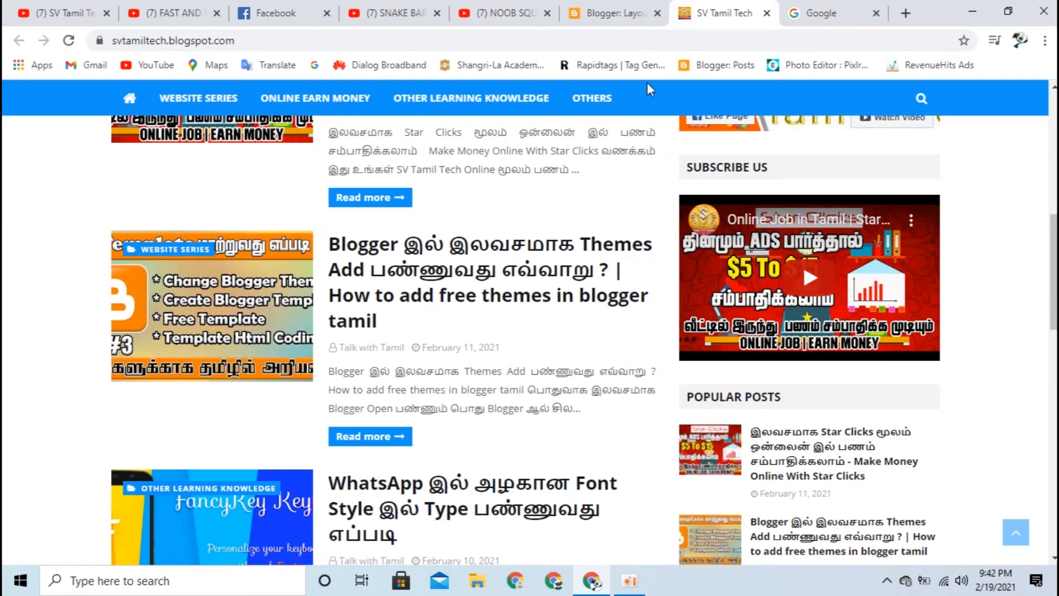
pyautogui.click(617, 14)
pyautogui.scroll(-3, 552, 367)
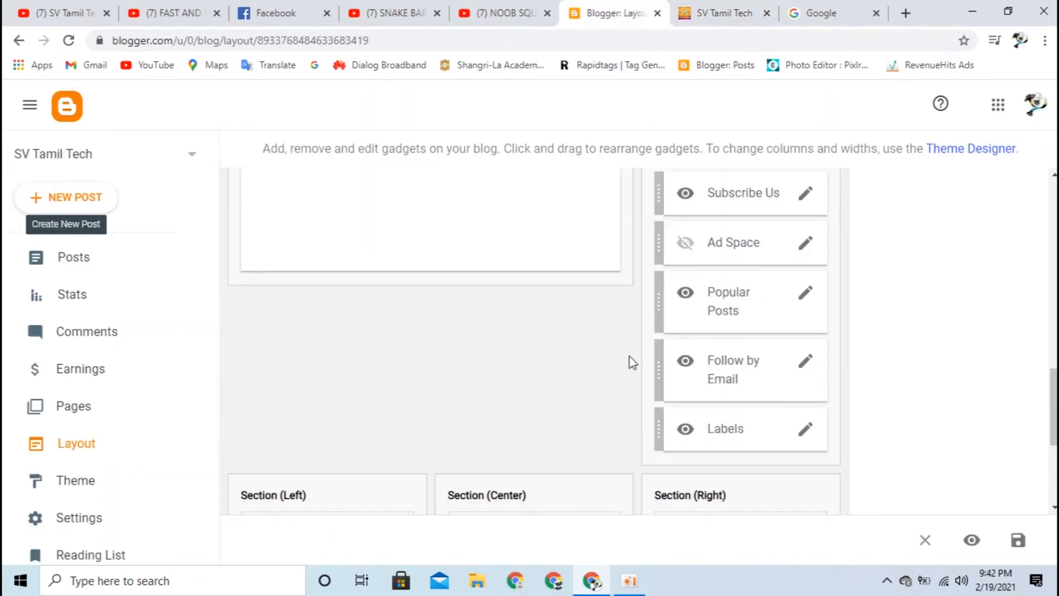
pyautogui.click(805, 295)
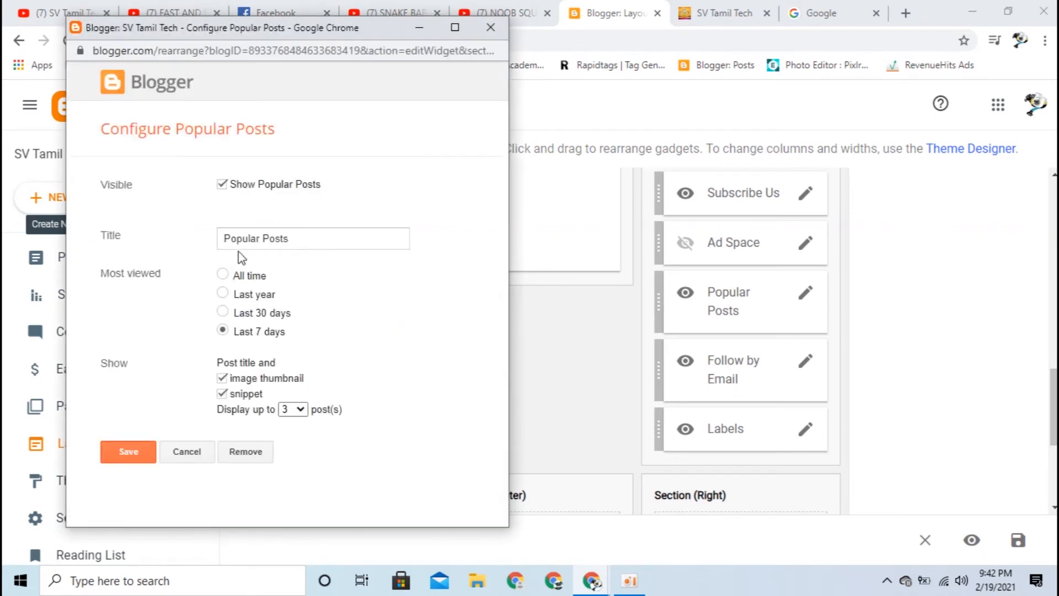
pyautogui.click(198, 454)
pyautogui.click(806, 363)
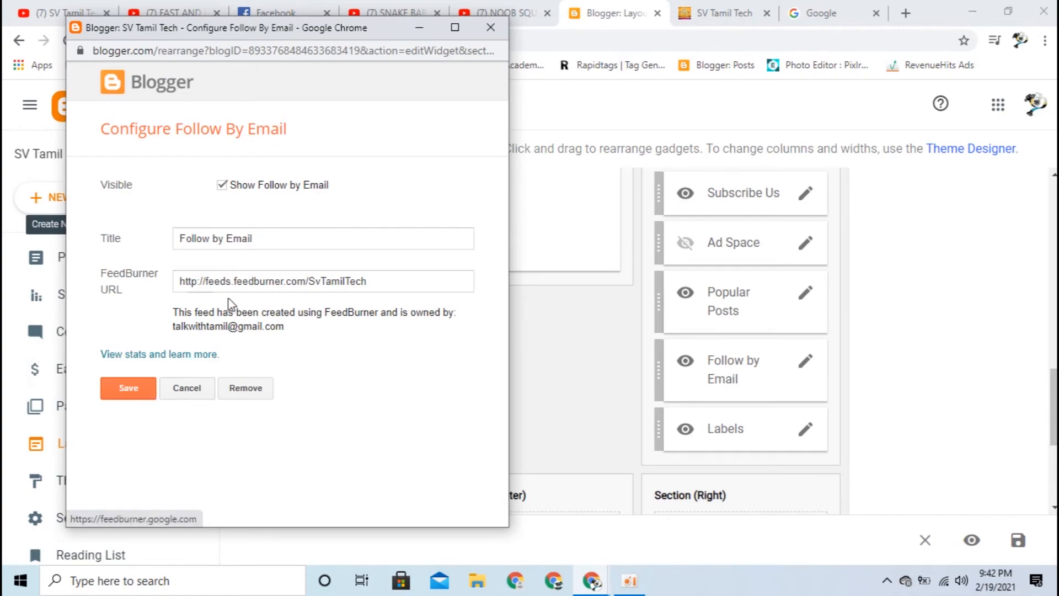
pyautogui.click(188, 389)
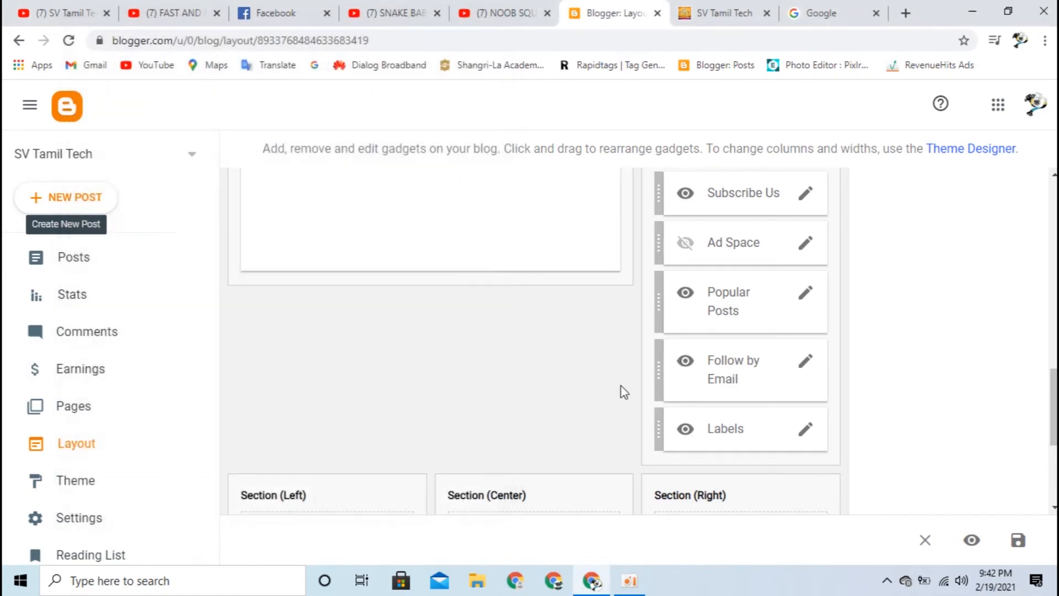
# Examine the Follow by Email and Labels sections in the live blog's sidebar, and view the Labels gadget's settings without saving
pyautogui.hotkey('ctrl', 'Tab')
pyautogui.scroll(-13, 764, 245)
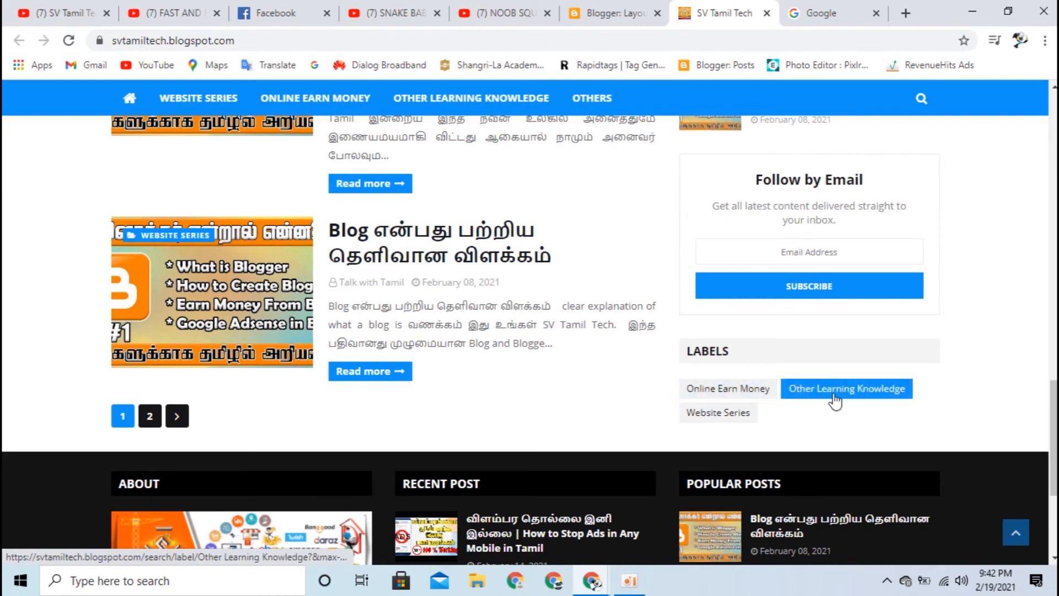
pyautogui.click(610, 8)
pyautogui.click(729, 12)
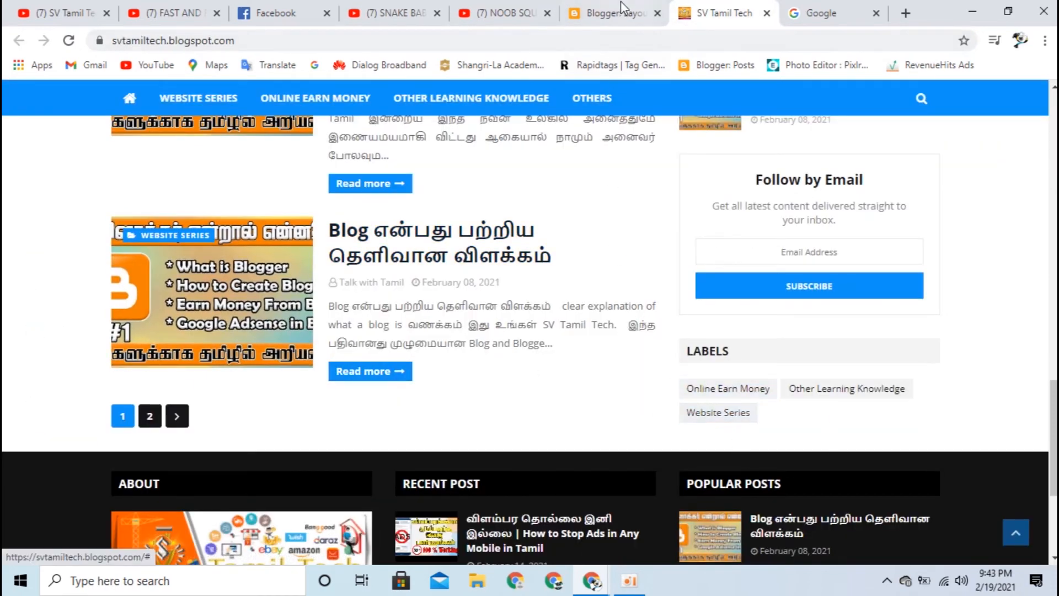
pyautogui.click(601, 22)
pyautogui.click(806, 433)
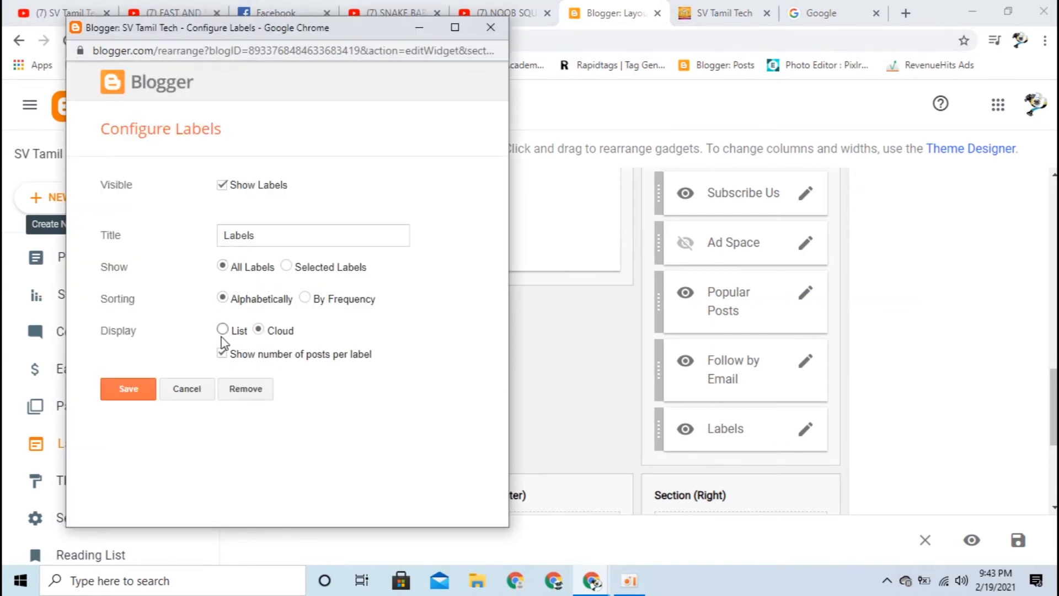
pyautogui.click(193, 395)
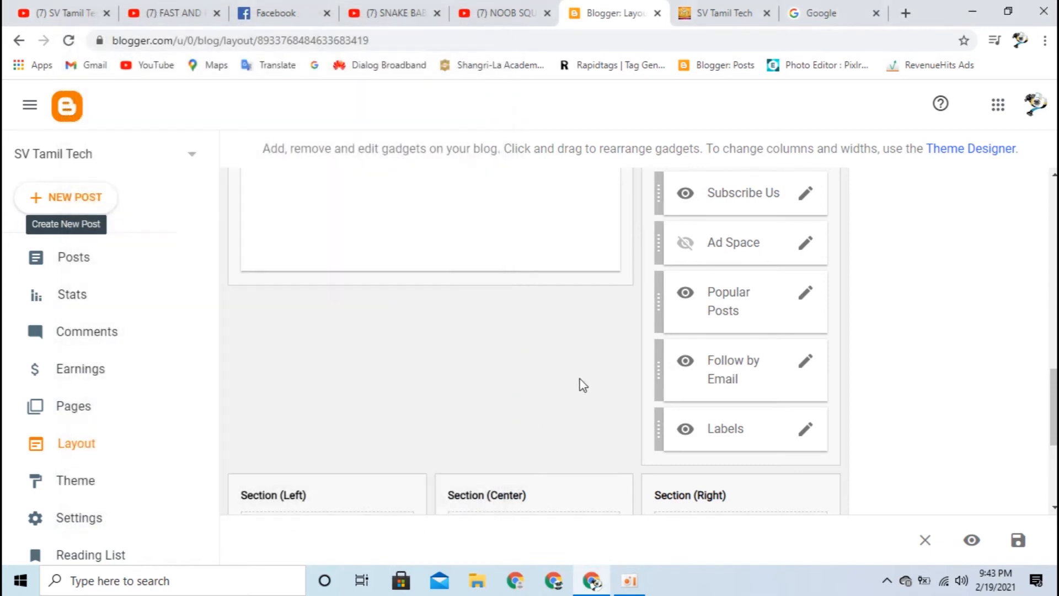
# Compare the layout's footer sections with the live blog's About, Recent Post and Popular Posts columns, and highlight the About description
pyautogui.scroll(-3, 552, 389)
pyautogui.scroll(-2, 792, 330)
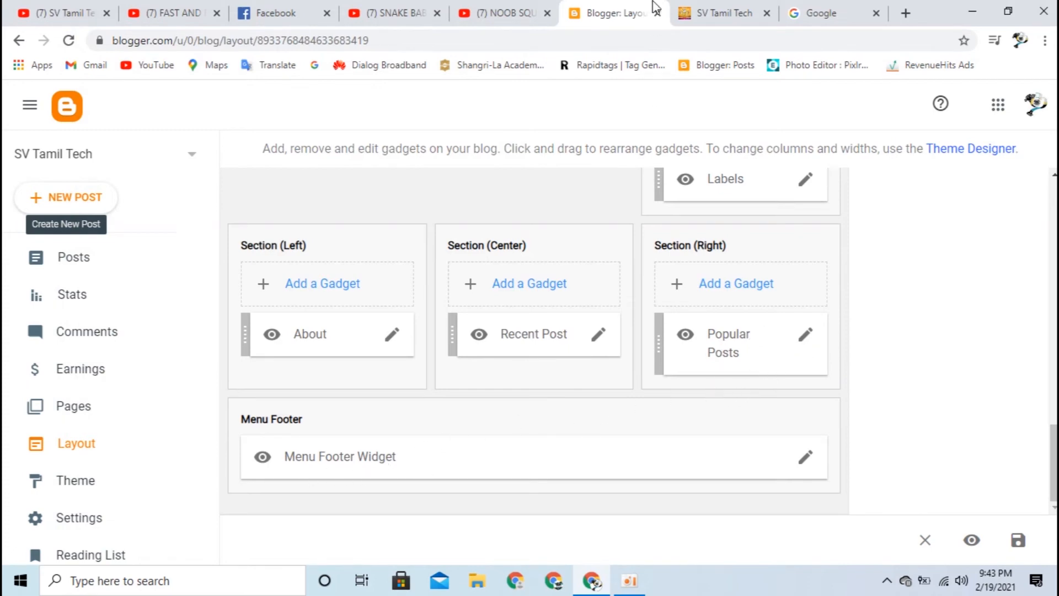
pyautogui.click(718, 13)
pyautogui.scroll(-4, 697, 402)
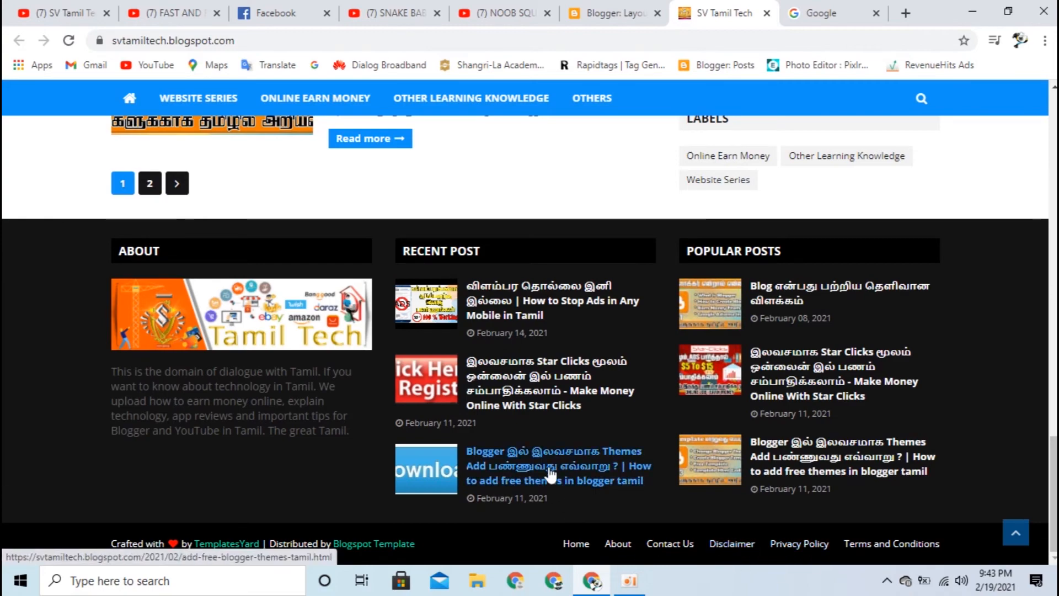
pyautogui.scroll(1, 670, 489)
pyautogui.scroll(5, 671, 489)
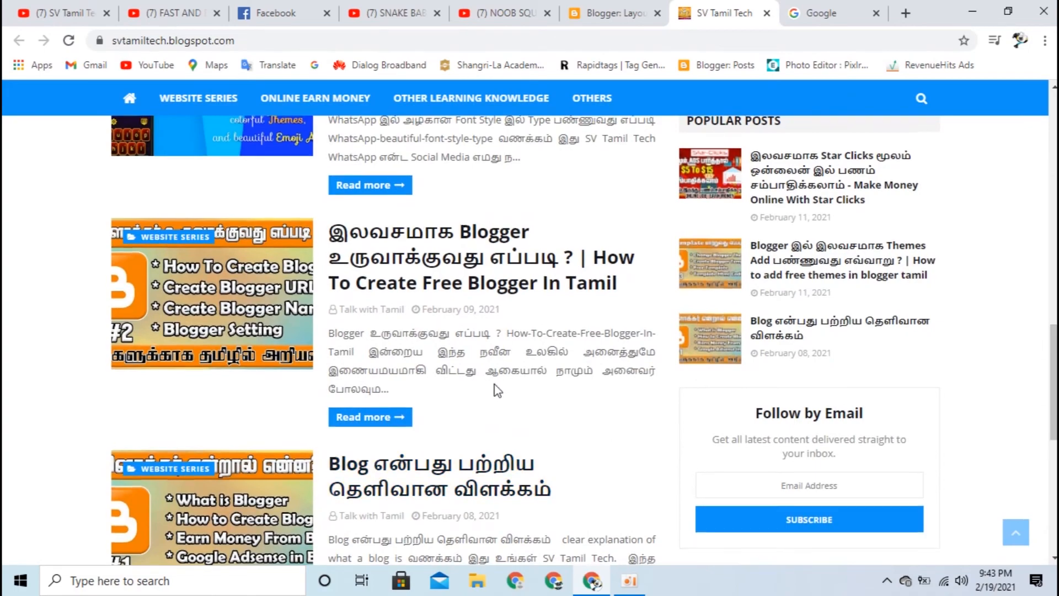
pyautogui.scroll(8, 497, 391)
pyautogui.scroll(-15, 493, 383)
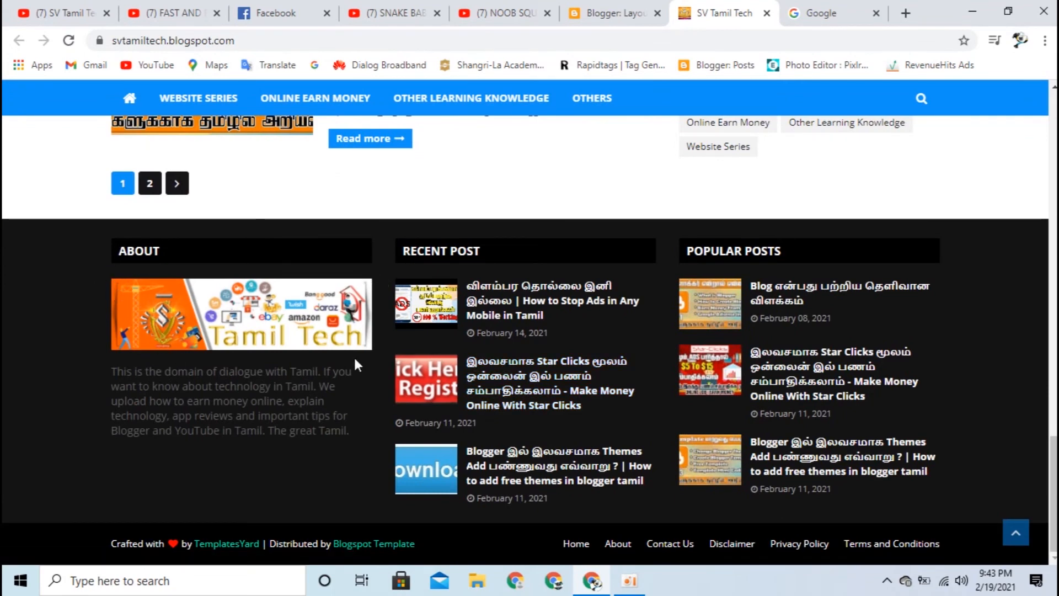
pyautogui.moveTo(112, 372); pyautogui.dragTo(348, 426)
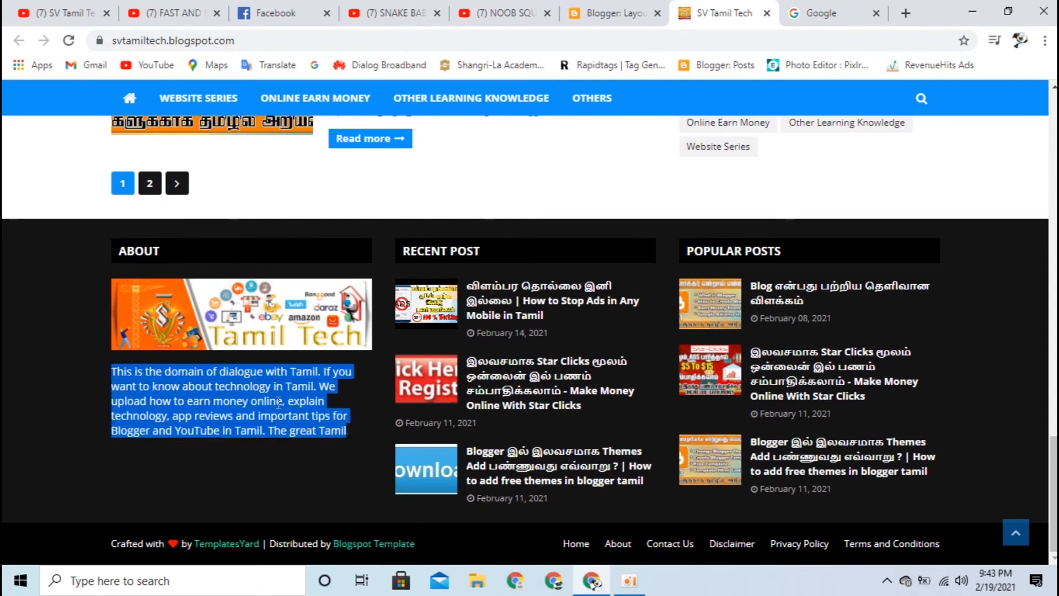
# Return to the Blogger layout, look at the HTML/JavaScript option in the gadget list, and open the footer's About gadget settings
pyautogui.click(626, 11)
pyautogui.click(392, 335)
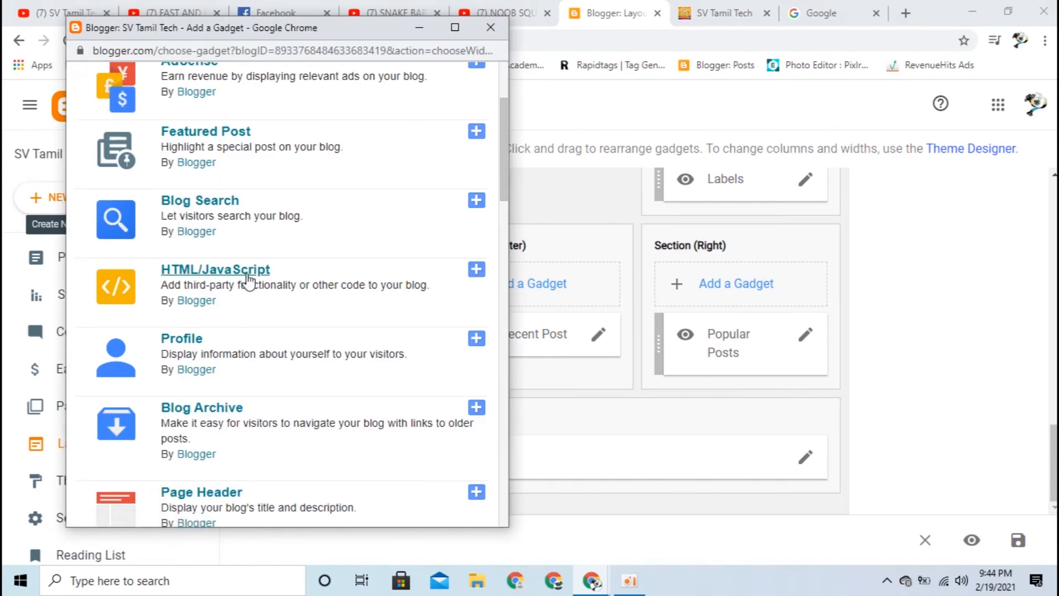
pyautogui.scroll(3, 446, 407)
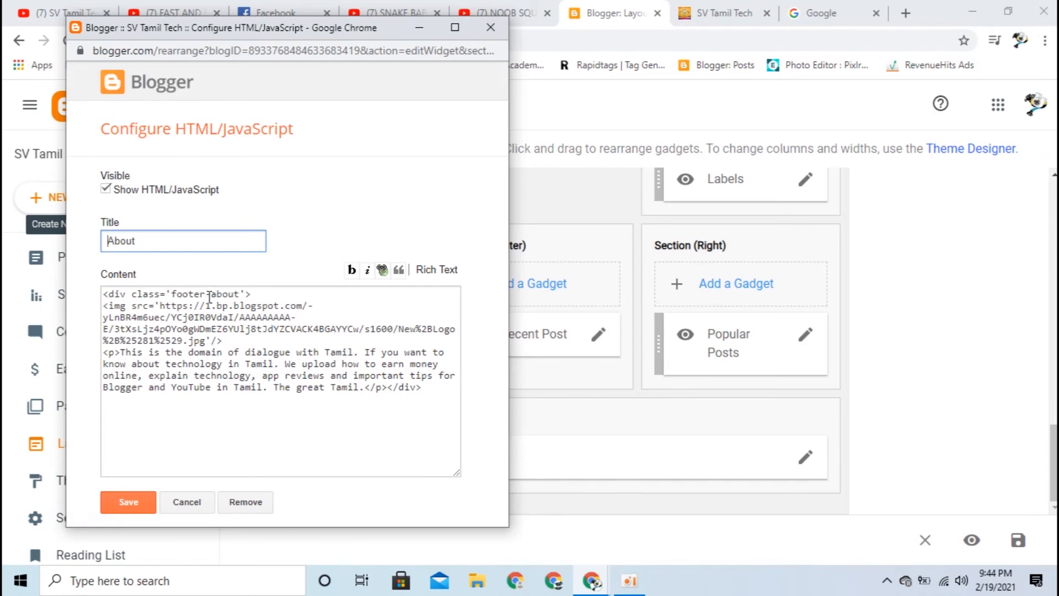
# Highlight the About gadget's full HTML code, and within it only the description text between the paragraph tags
pyautogui.moveTo(147, 251); pyautogui.dragTo(57, 269)
pyautogui.click(189, 243)
pyautogui.moveTo(106, 298); pyautogui.dragTo(459, 395)
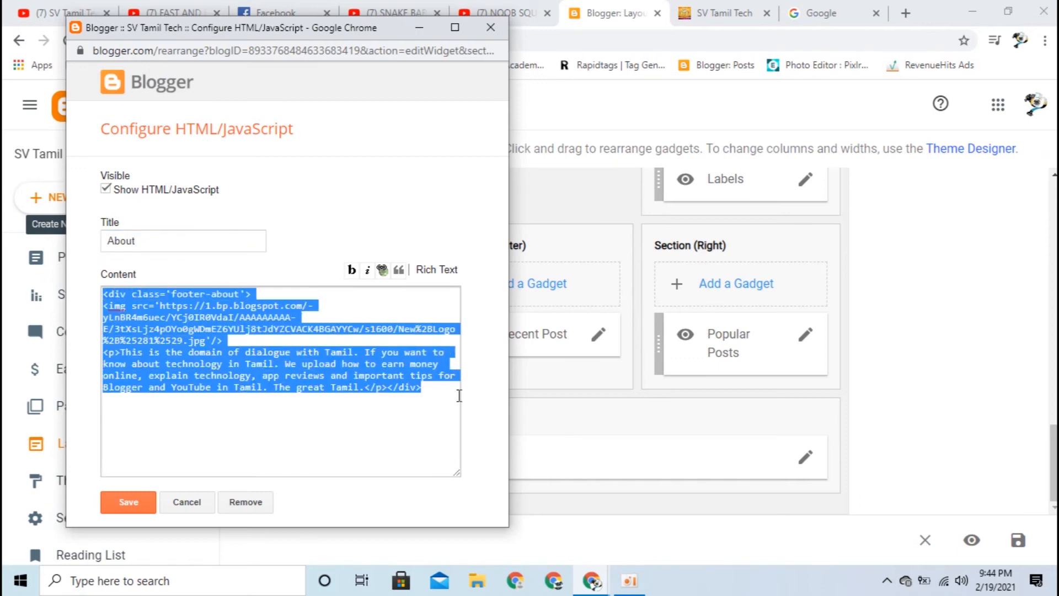
pyautogui.click(306, 380)
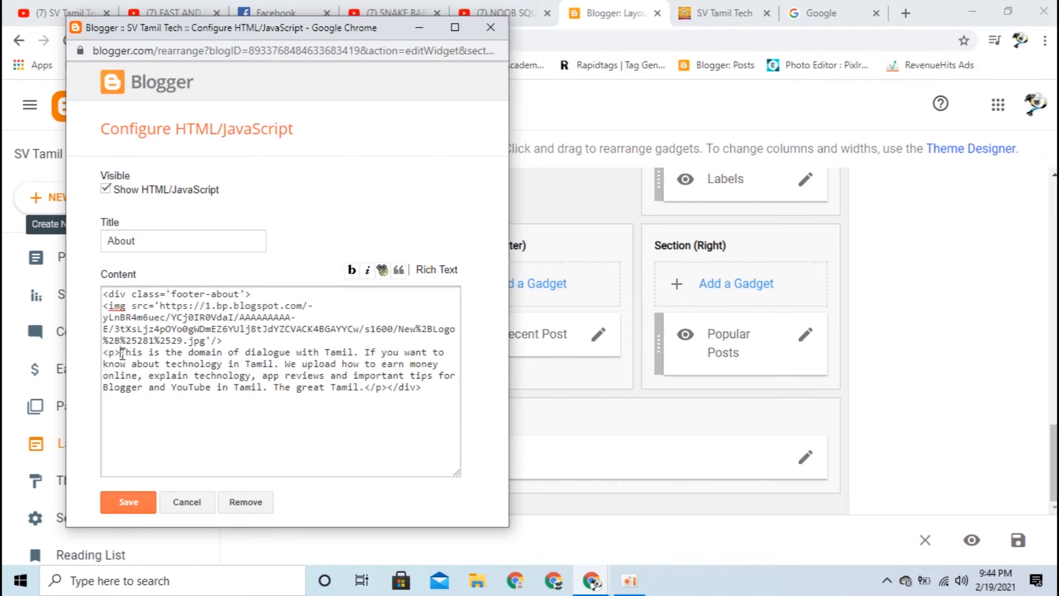
pyautogui.moveTo(123, 354); pyautogui.dragTo(361, 386)
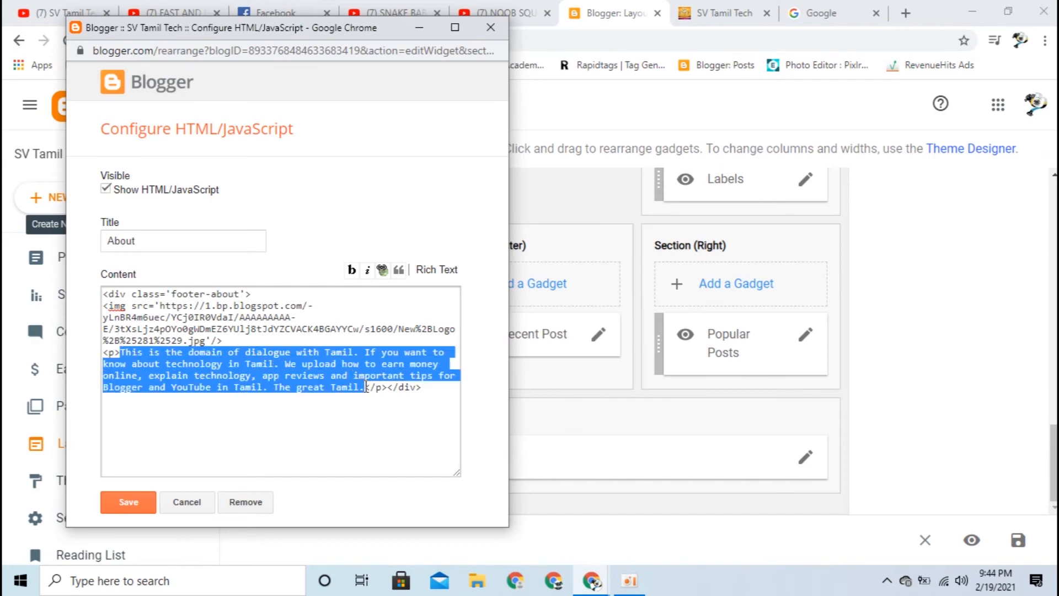
# Switch to the live blog and place the About gadget window beside its footer About section for comparison
pyautogui.click(709, 25)
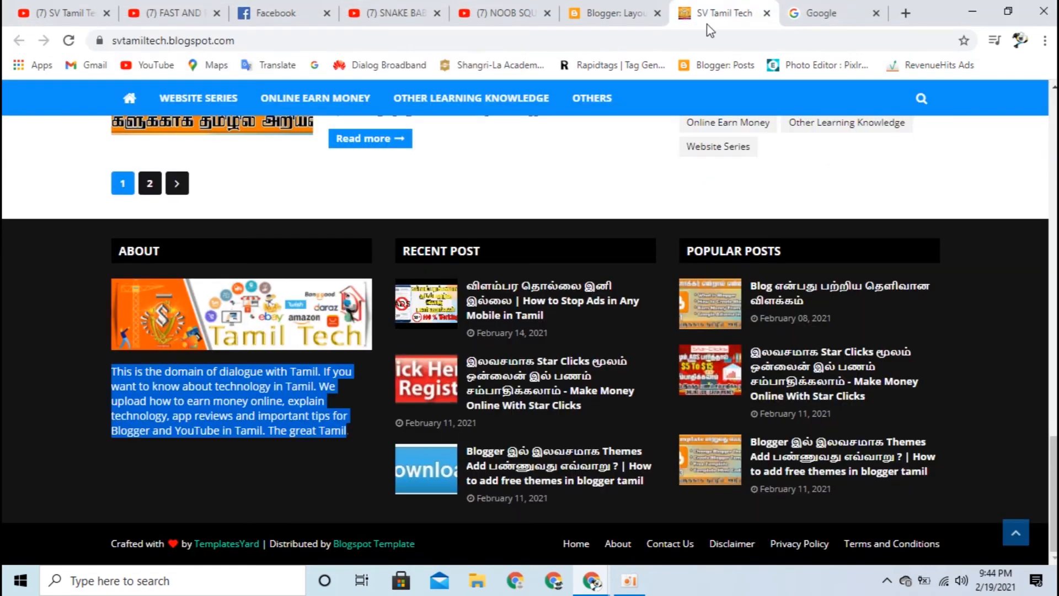
pyautogui.click(553, 578)
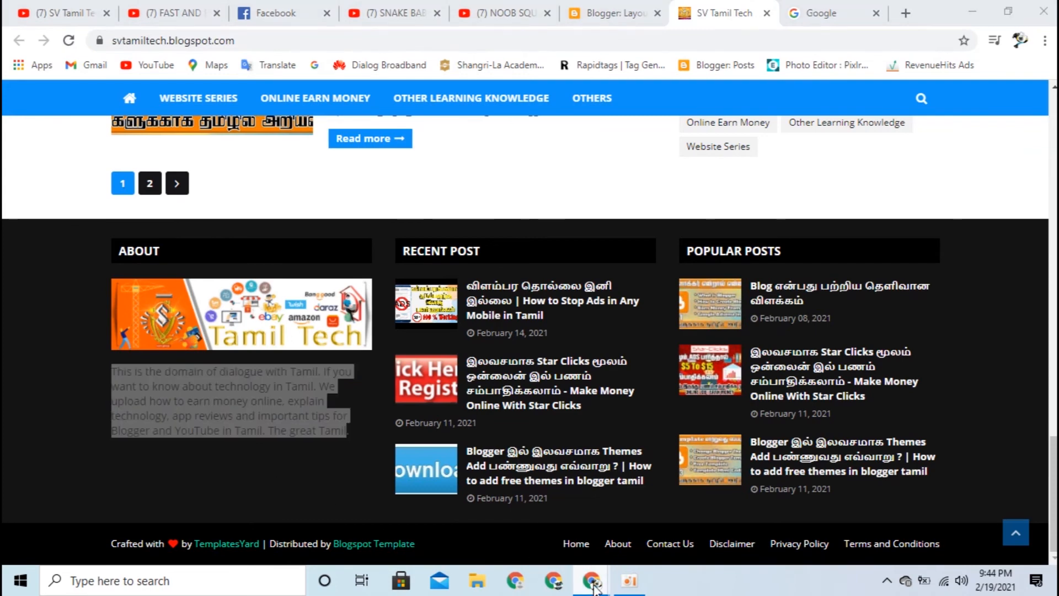
pyautogui.moveTo(258, 35); pyautogui.dragTo(691, 51)
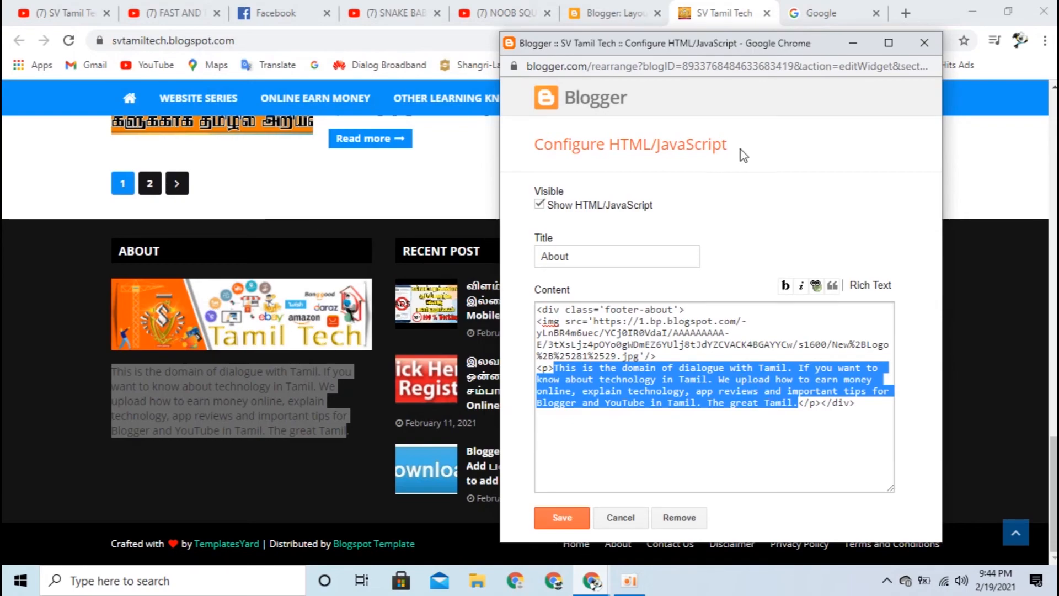
# Open the live blog's header logo image in a new tab and select its full image address
pyautogui.click(740, 7)
pyautogui.scroll(10, 497, 240)
pyautogui.scroll(5, 489, 244)
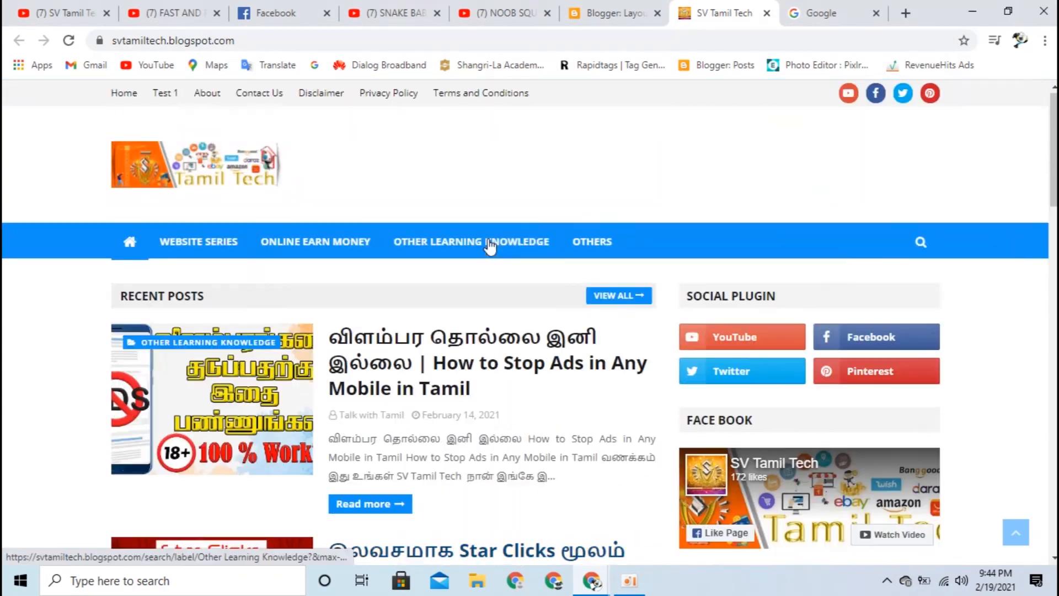
pyautogui.rightClick(225, 166)
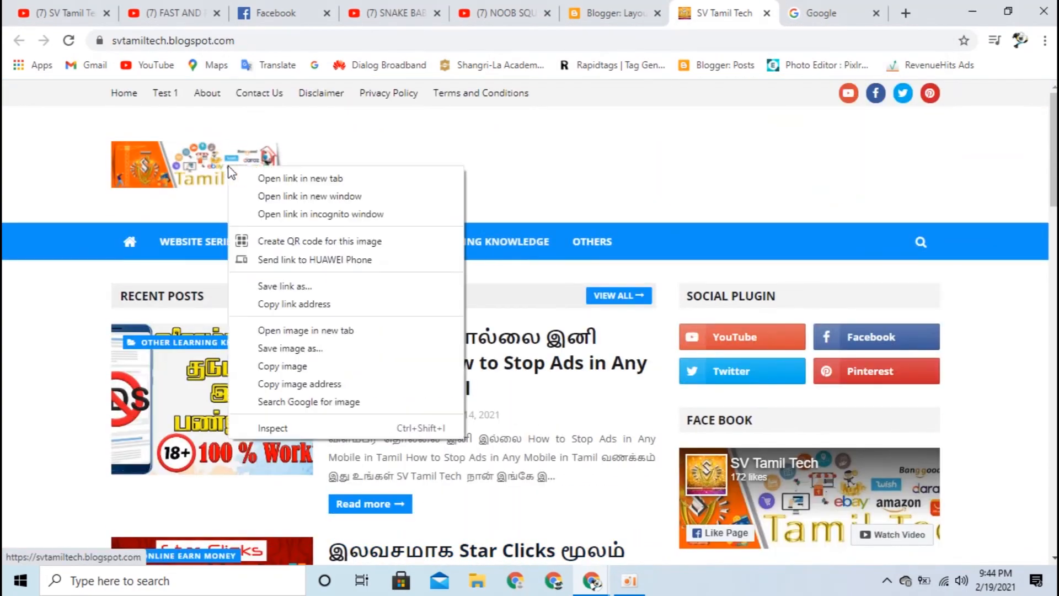
pyautogui.click(271, 331)
pyautogui.click(752, 11)
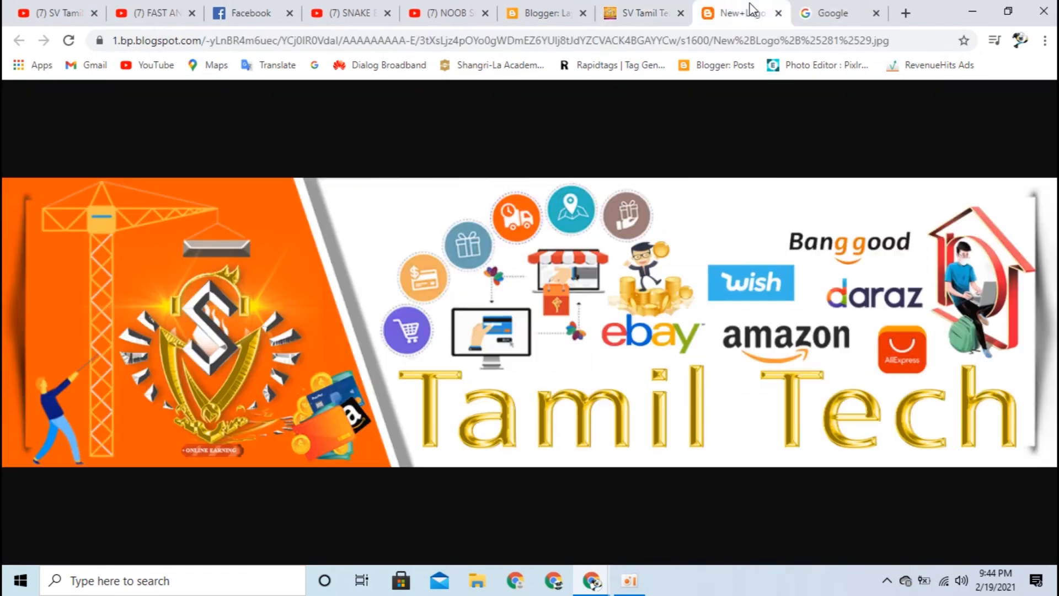
pyautogui.click(331, 39)
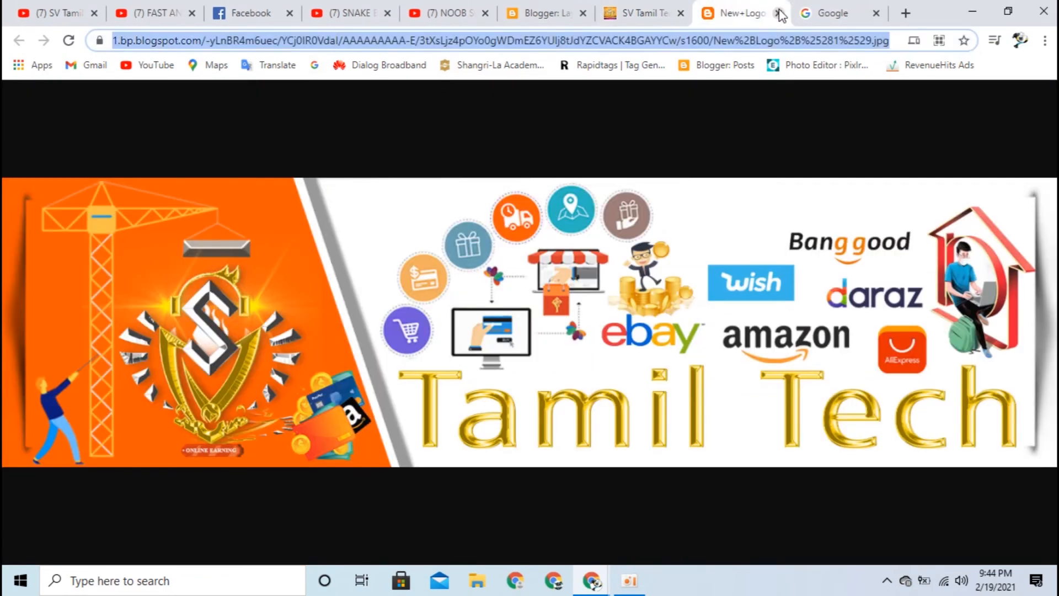
# Close the logo image tab and highlight the image URL inside the img src attribute of the About gadget's code
pyautogui.click(779, 12)
pyautogui.hotkey('alt', 'Tab')
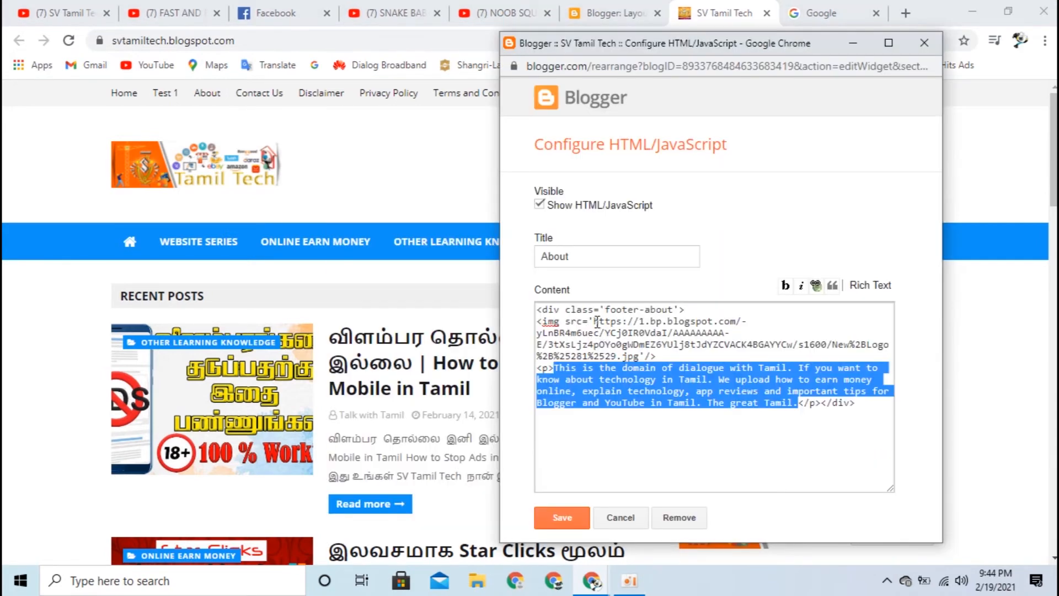
pyautogui.moveTo(594, 321); pyautogui.dragTo(639, 356)
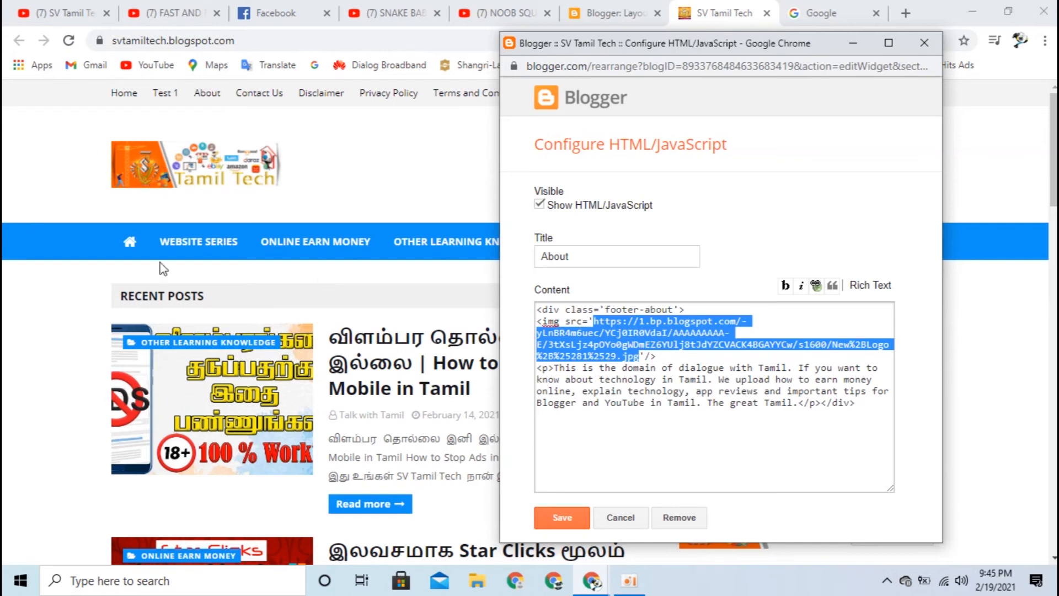
# Open a blank new post in Blogger, leave it without writing anything, and open the existing Download Timer Image post
pyautogui.click(589, 7)
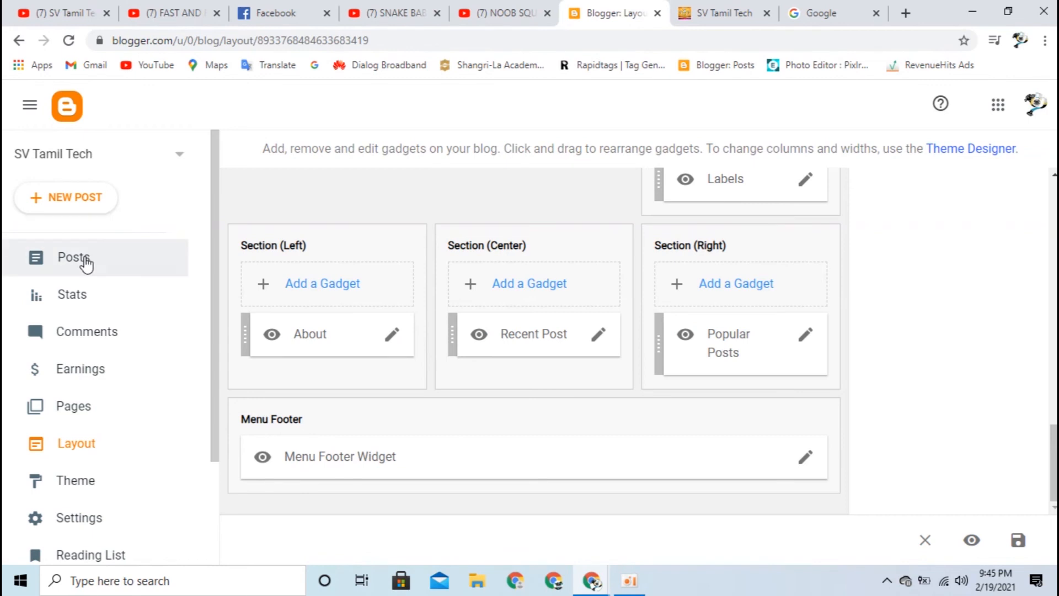
pyautogui.click(84, 198)
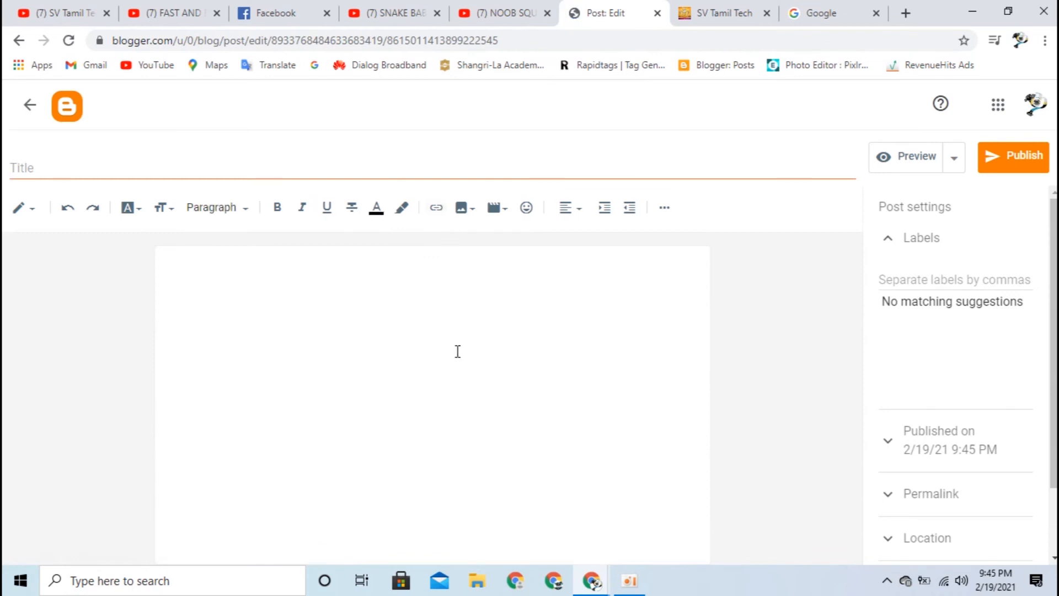
pyautogui.click(30, 105)
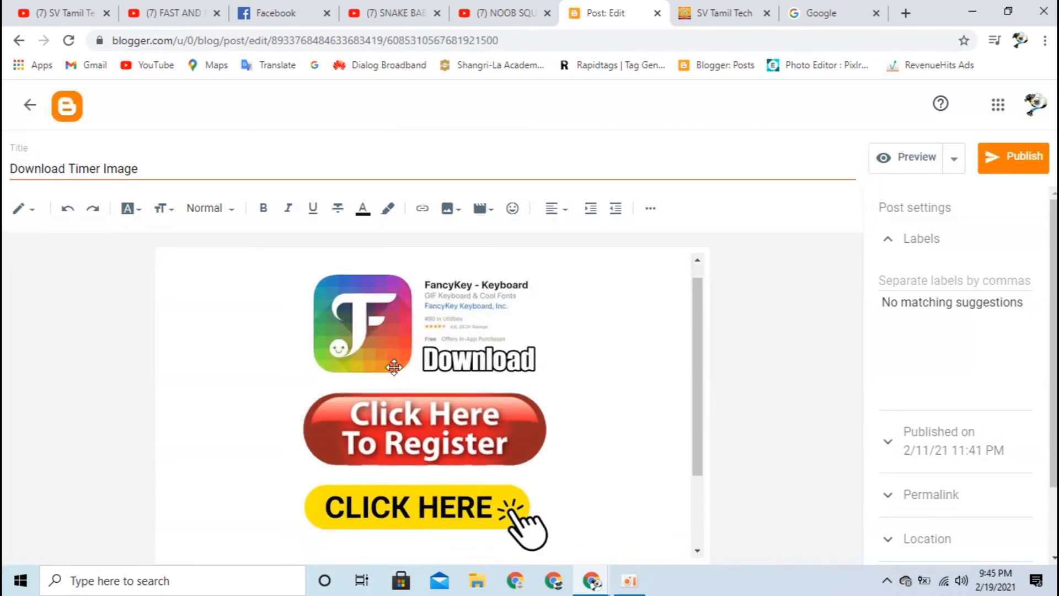
# Select the FancyKey image in the Download Timer Image post and view the options for opening or copying its address
pyautogui.scroll(-2, 394, 367)
pyautogui.scroll(3, 393, 367)
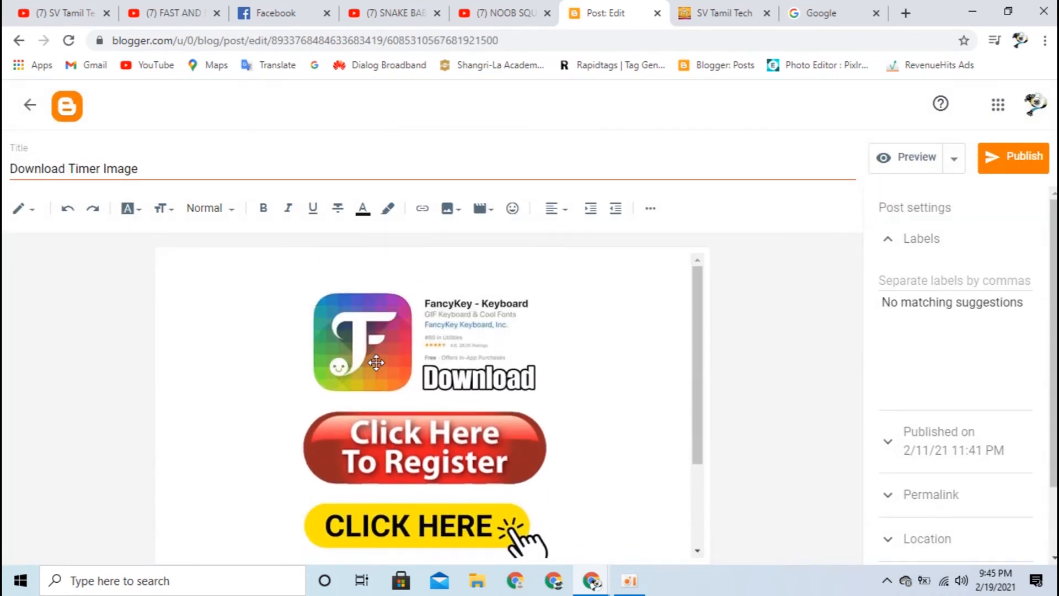
pyautogui.click(356, 341)
pyautogui.rightClick(359, 336)
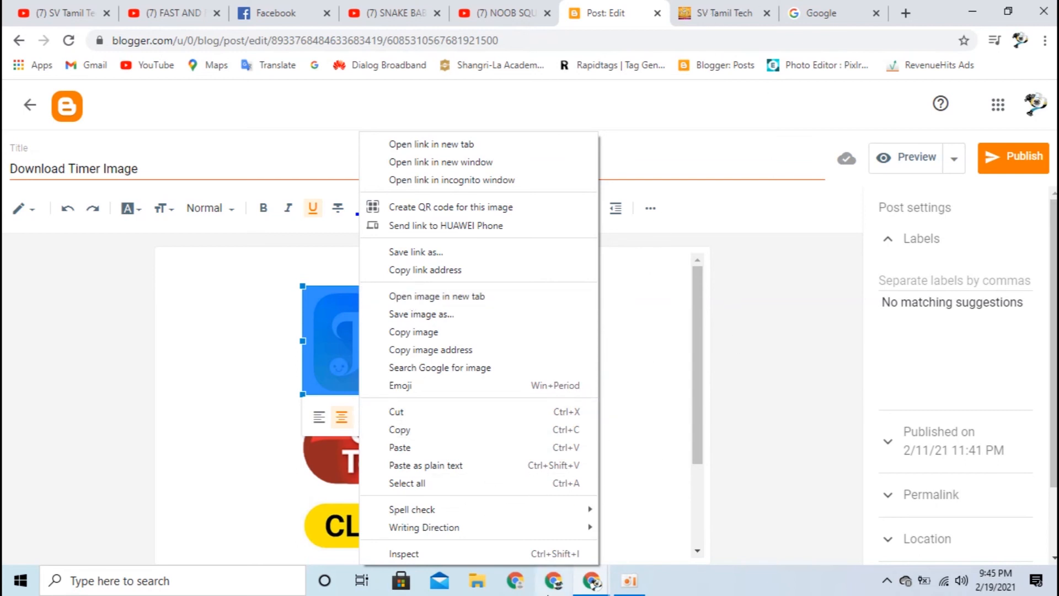
# Bring back the About gadget settings window and cancel it without saving
pyautogui.click(592, 580)
pyautogui.click(687, 504)
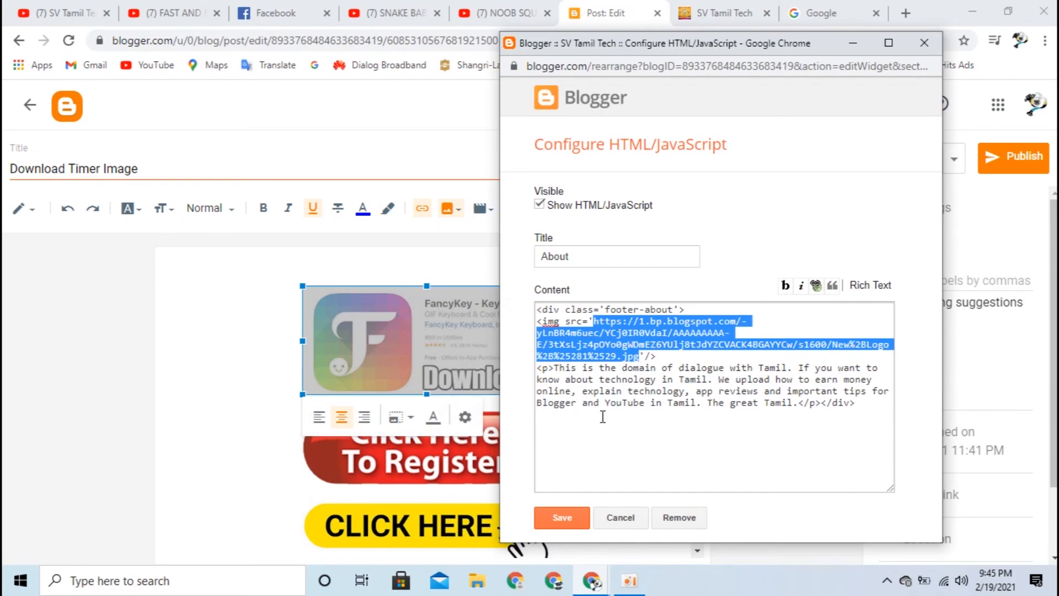
pyautogui.click(619, 520)
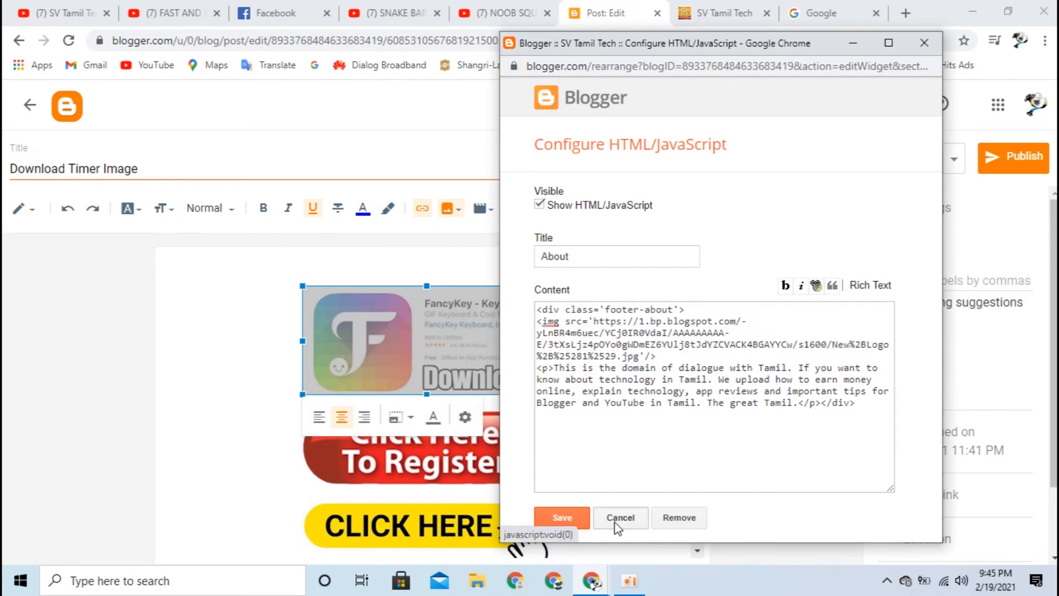
# Highlight the About description and the "Crafted with by TemplatesYard | Distributed by Blogspot Template" credit line in the live blog's footer
pyautogui.click(714, 8)
pyautogui.scroll(-20, 144, 389)
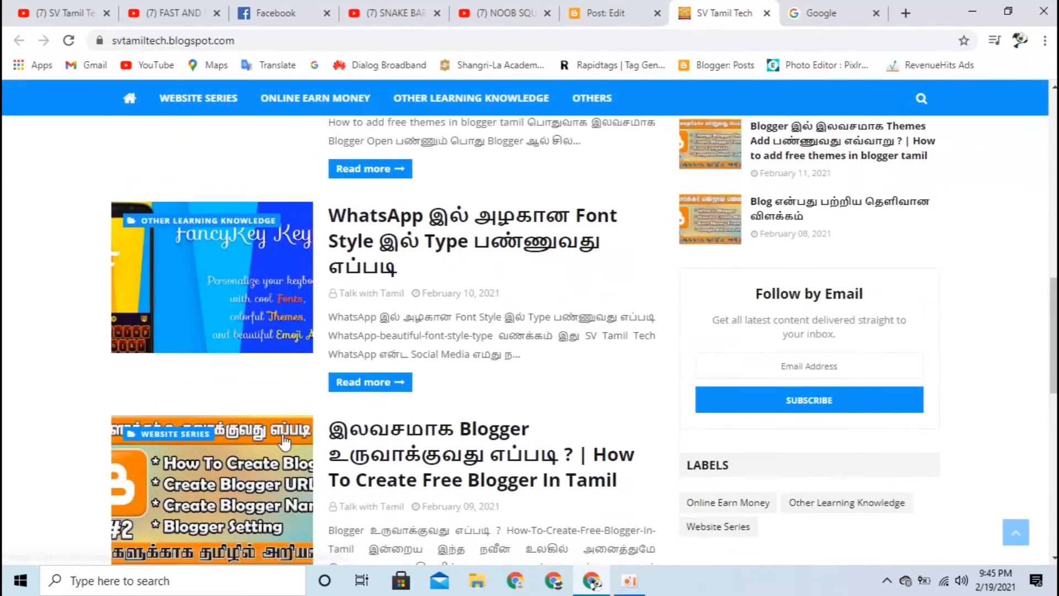
pyautogui.tripleClick(144, 390)
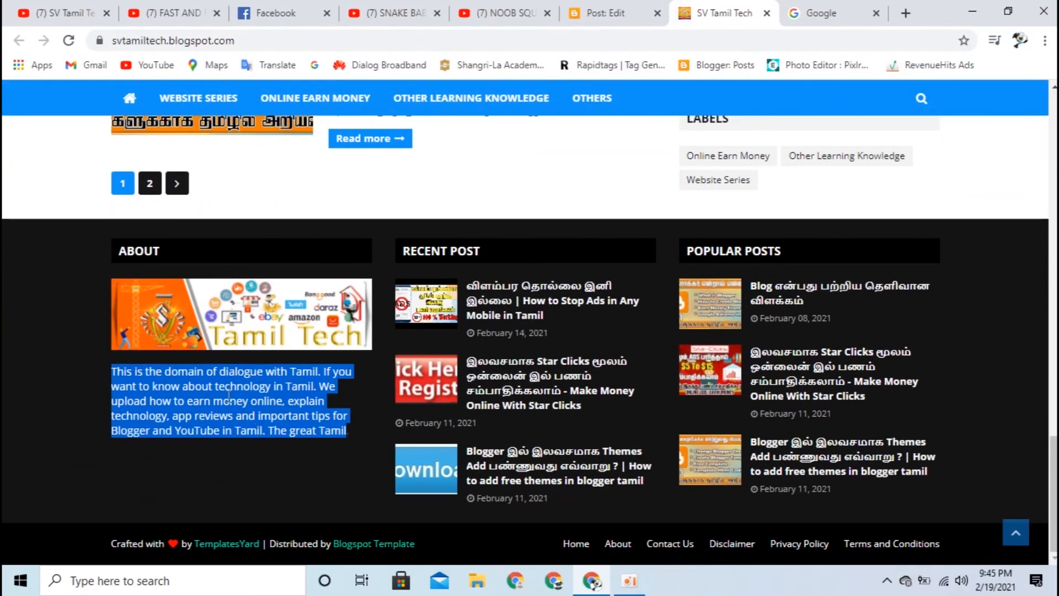
pyautogui.moveTo(114, 545); pyautogui.dragTo(416, 552)
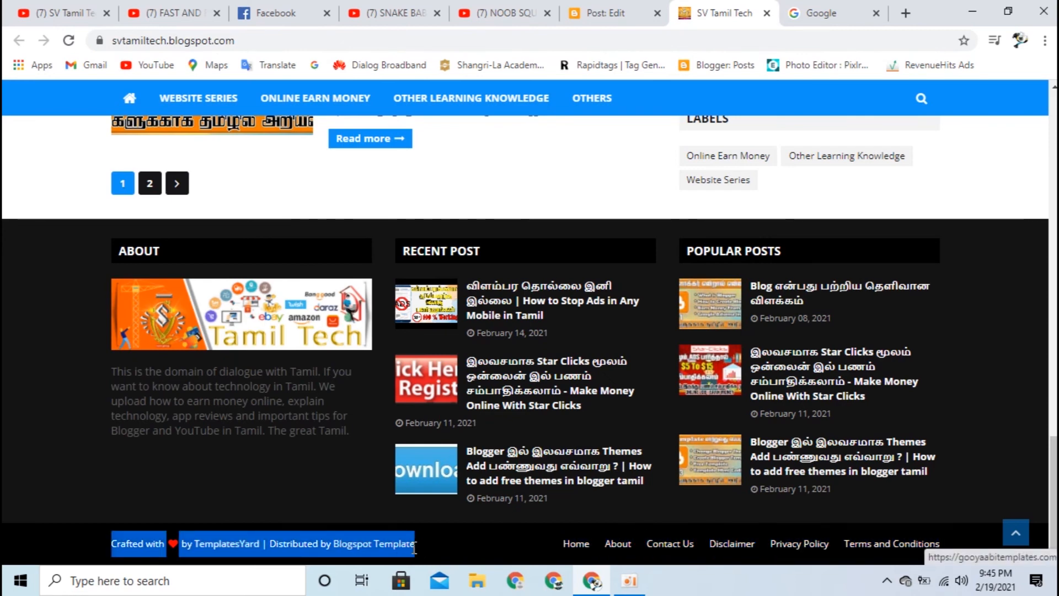
pyautogui.moveTo(414, 548)
pyautogui.mouseDown()
pyautogui.moveTo(221, 588)
pyautogui.moveTo(197, 546)
pyautogui.moveTo(415, 544)
pyautogui.mouseUp()
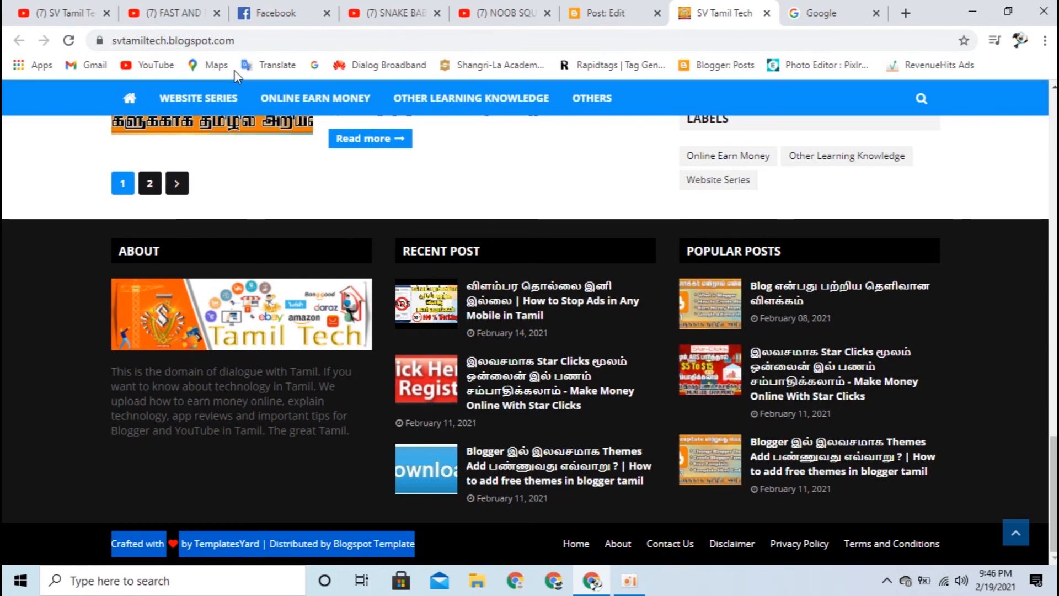
# Open the Talk With Tamil blog from Blogger and examine its sidebar, footer columns and custom copyright line
pyautogui.click(606, 13)
pyautogui.click(29, 106)
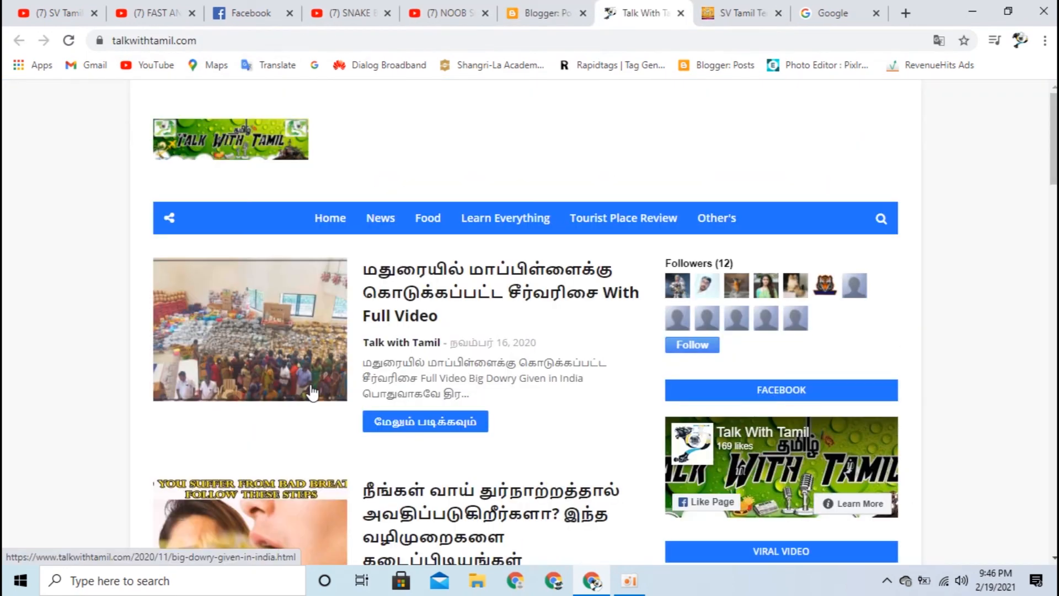
pyautogui.scroll(-12, 310, 391)
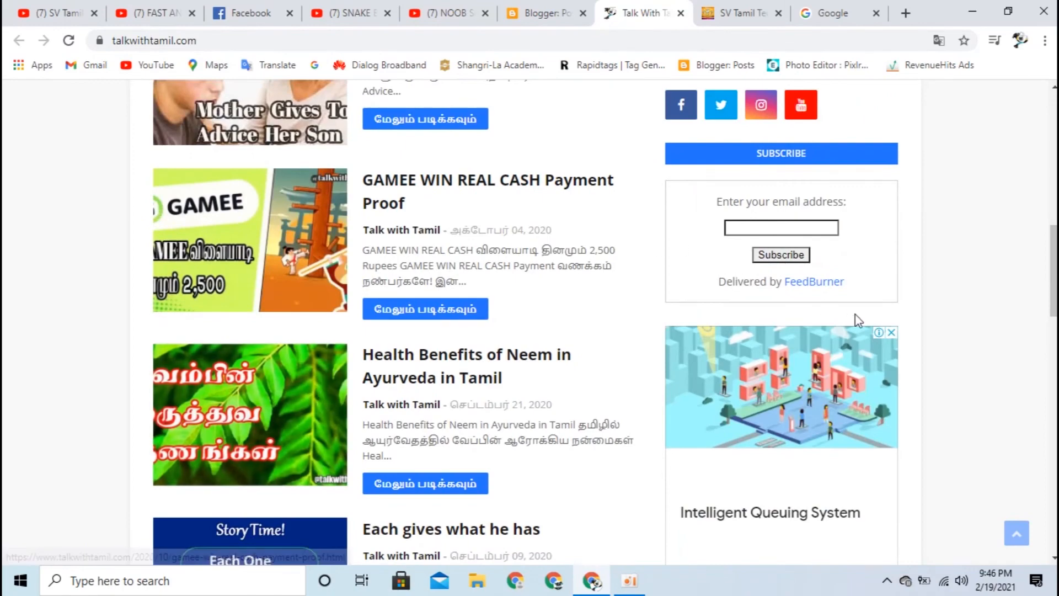
pyautogui.scroll(-6, 827, 353)
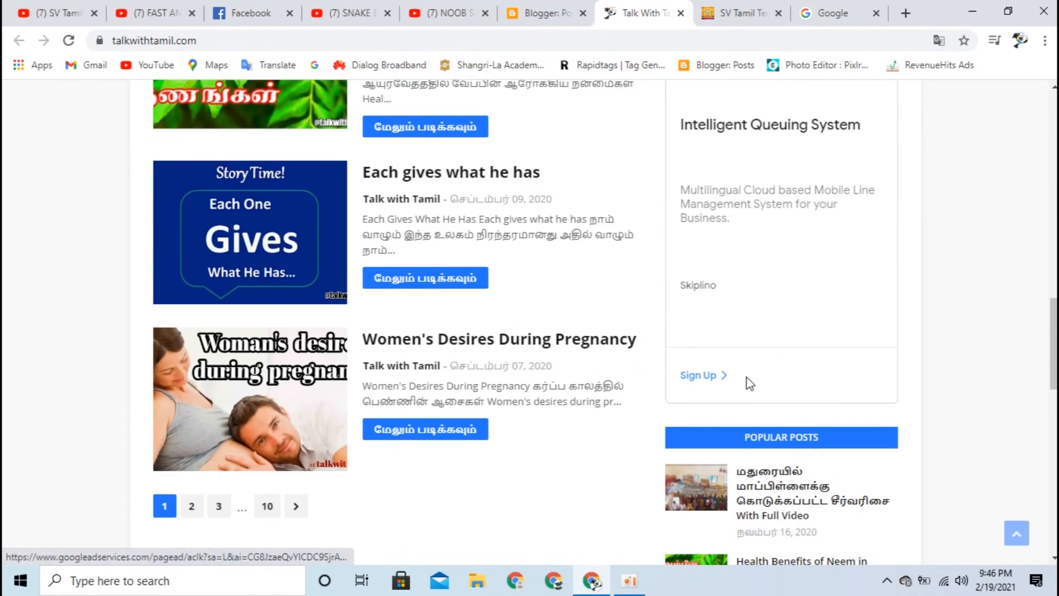
pyautogui.scroll(-6, 751, 384)
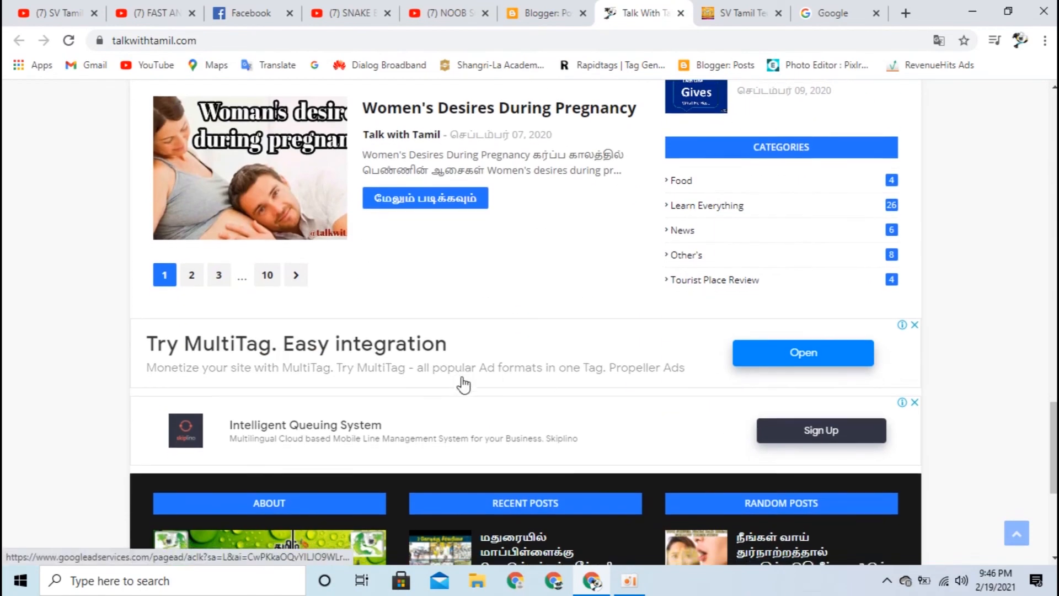
pyautogui.scroll(-5, 463, 385)
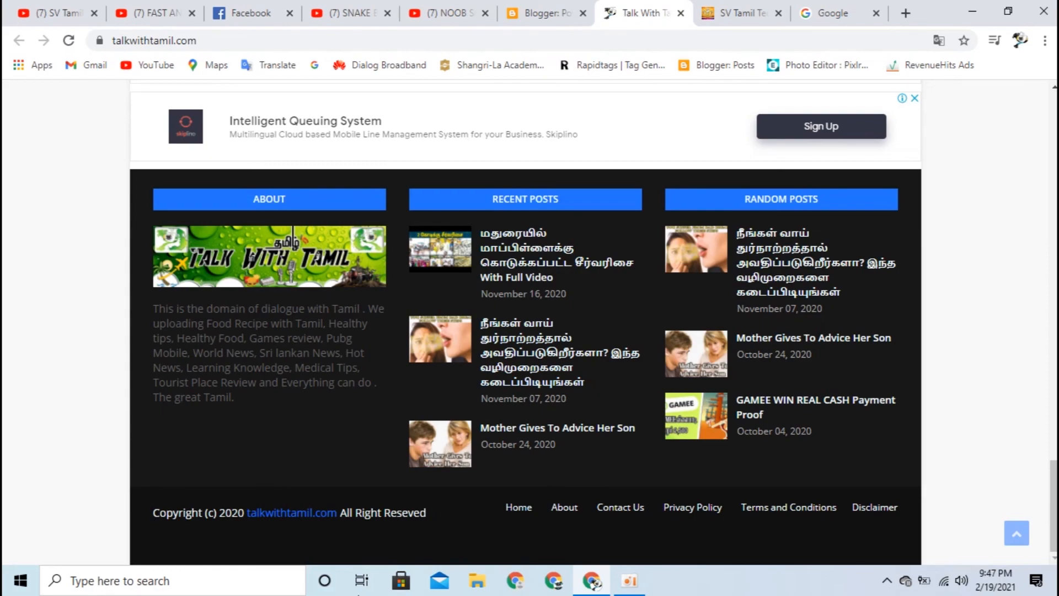
# Close the Talk With Tamil blog and return to the header area of the live SV Tamil Tech blog
pyautogui.click(681, 12)
pyautogui.click(638, 13)
pyautogui.scroll(10, 547, 292)
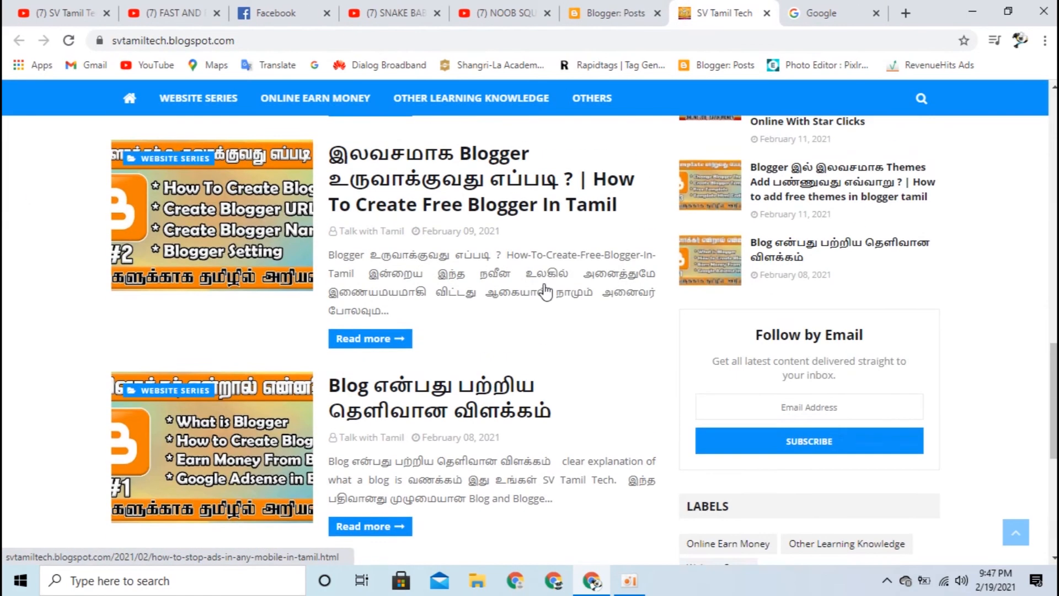
pyautogui.scroll(8, 546, 292)
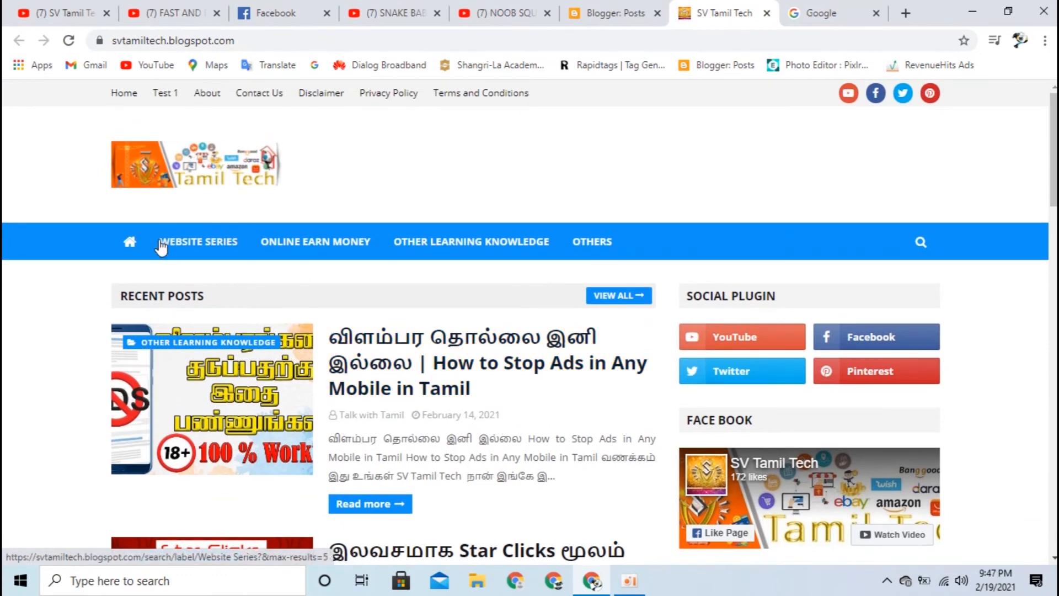
# Open the Layout page of the Talk With Tamil blog in Blogger and look through its menu, post and sidebar sections
pyautogui.click(616, 13)
pyautogui.click(97, 320)
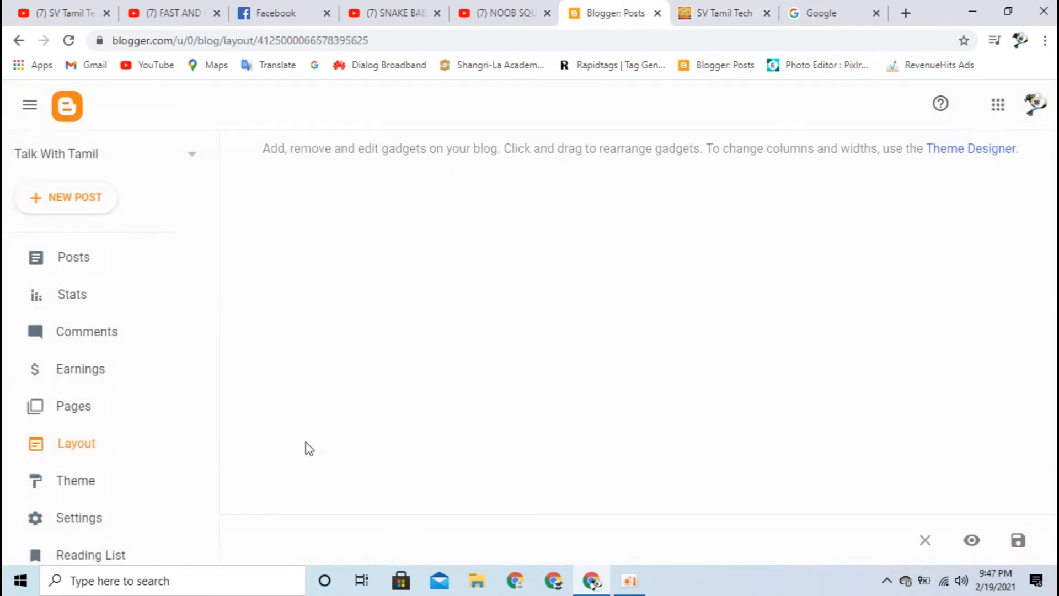
pyautogui.scroll(-4, 580, 353)
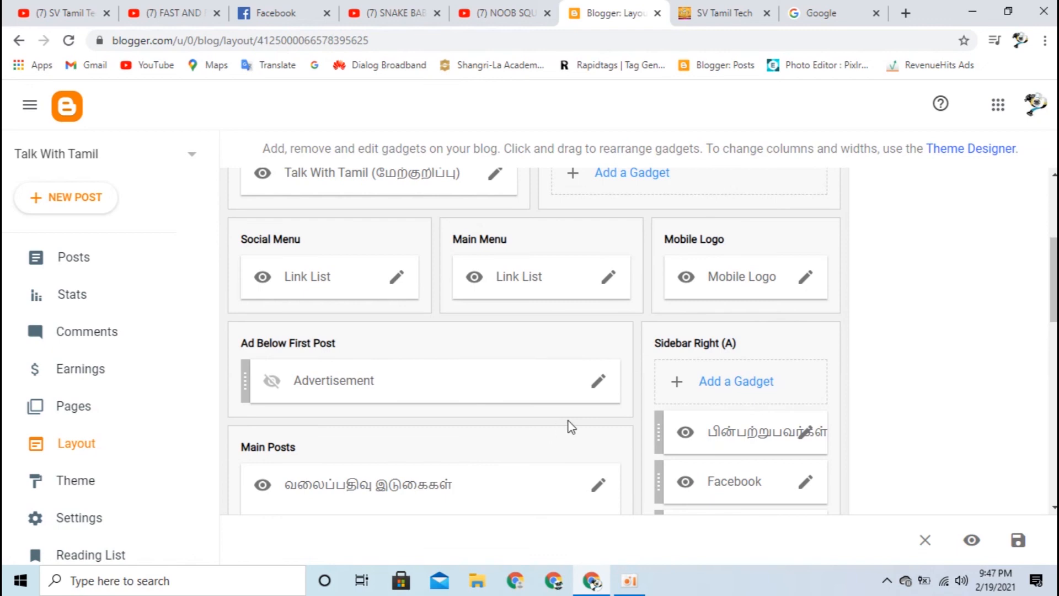
pyautogui.scroll(-3, 934, 397)
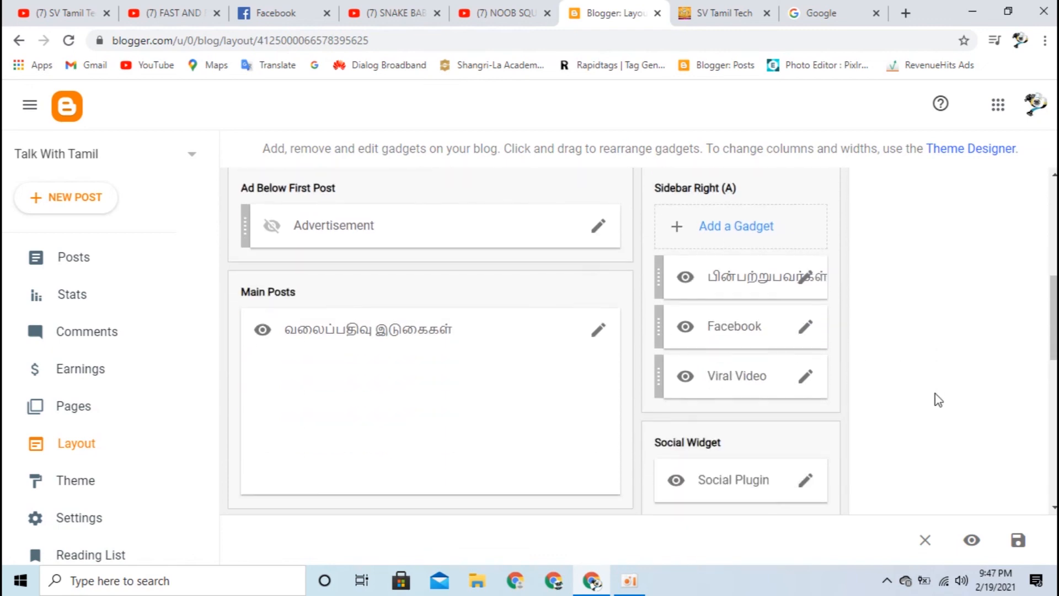
# Switch to the SV Tamil Tech YouTube channel's videos page and highlight the channel name
pyautogui.hotkey('ctrl', '1')
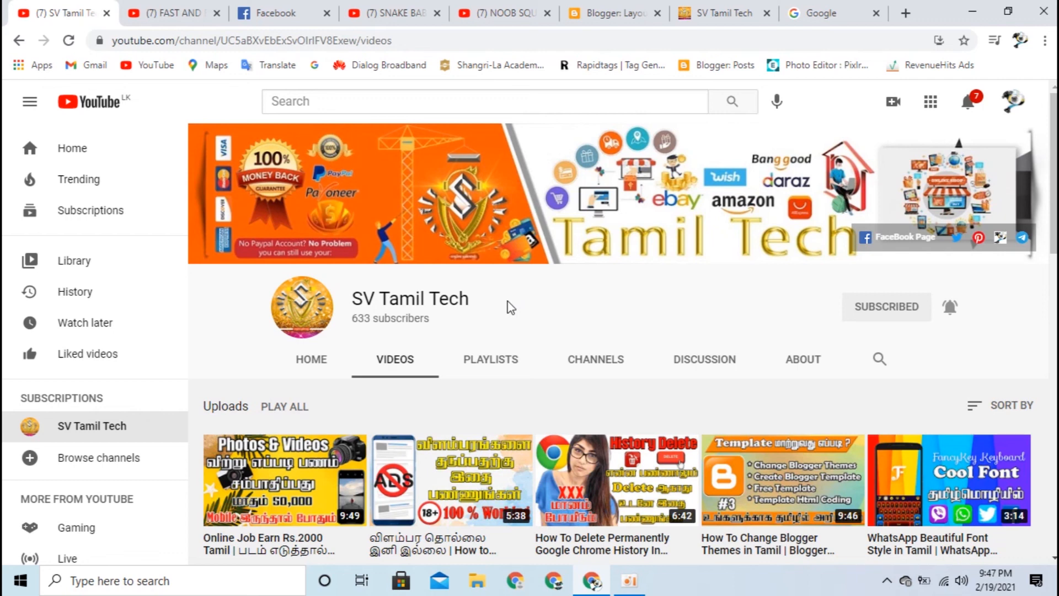
pyautogui.moveTo(488, 302); pyautogui.dragTo(364, 299)
pyautogui.click(679, 300)
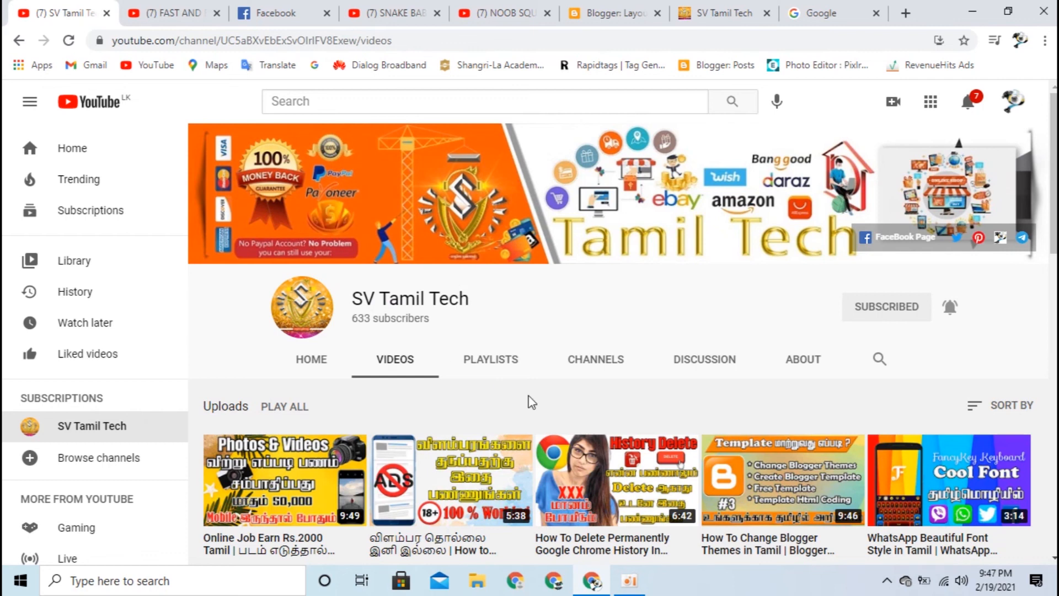